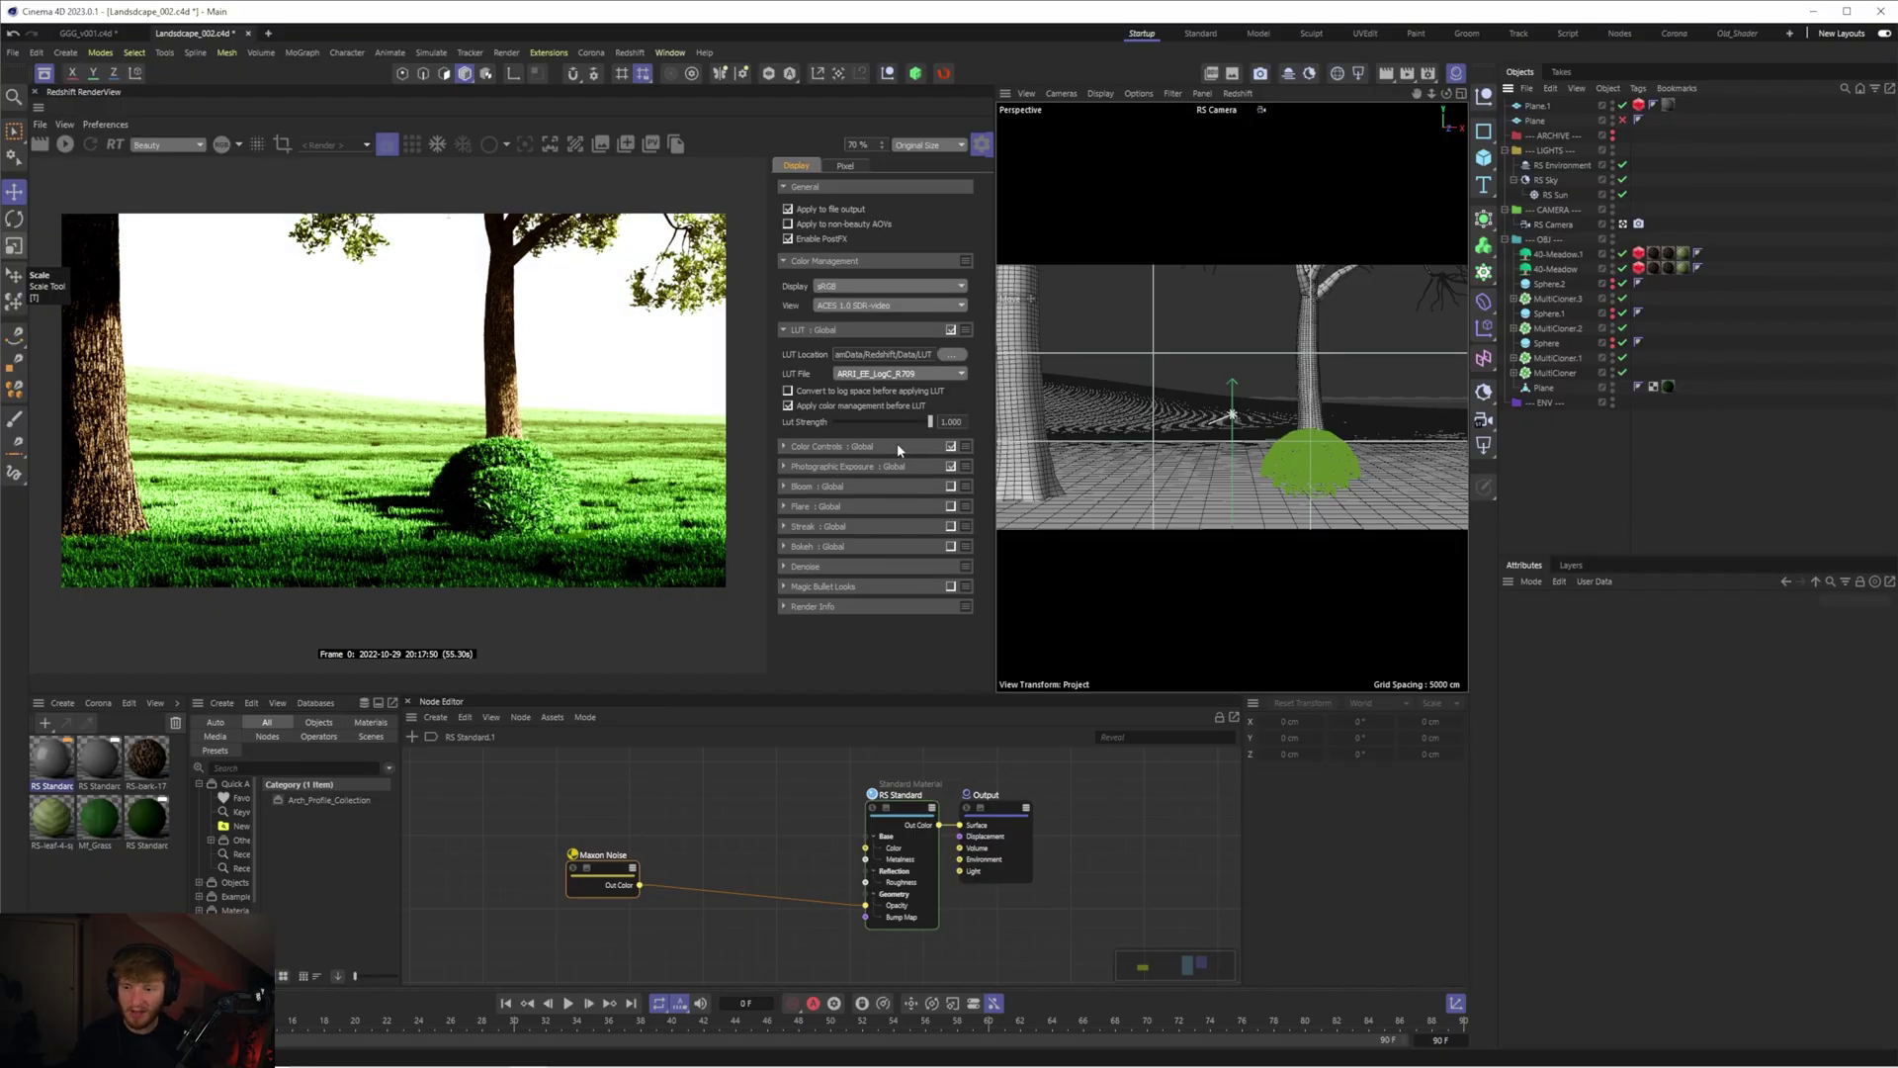
# - Try log-space conversion before the LUT and lower the LUT strength
pyautogui.click(821, 389)
pyautogui.moveTo(930, 422); pyautogui.dragTo(866, 426)
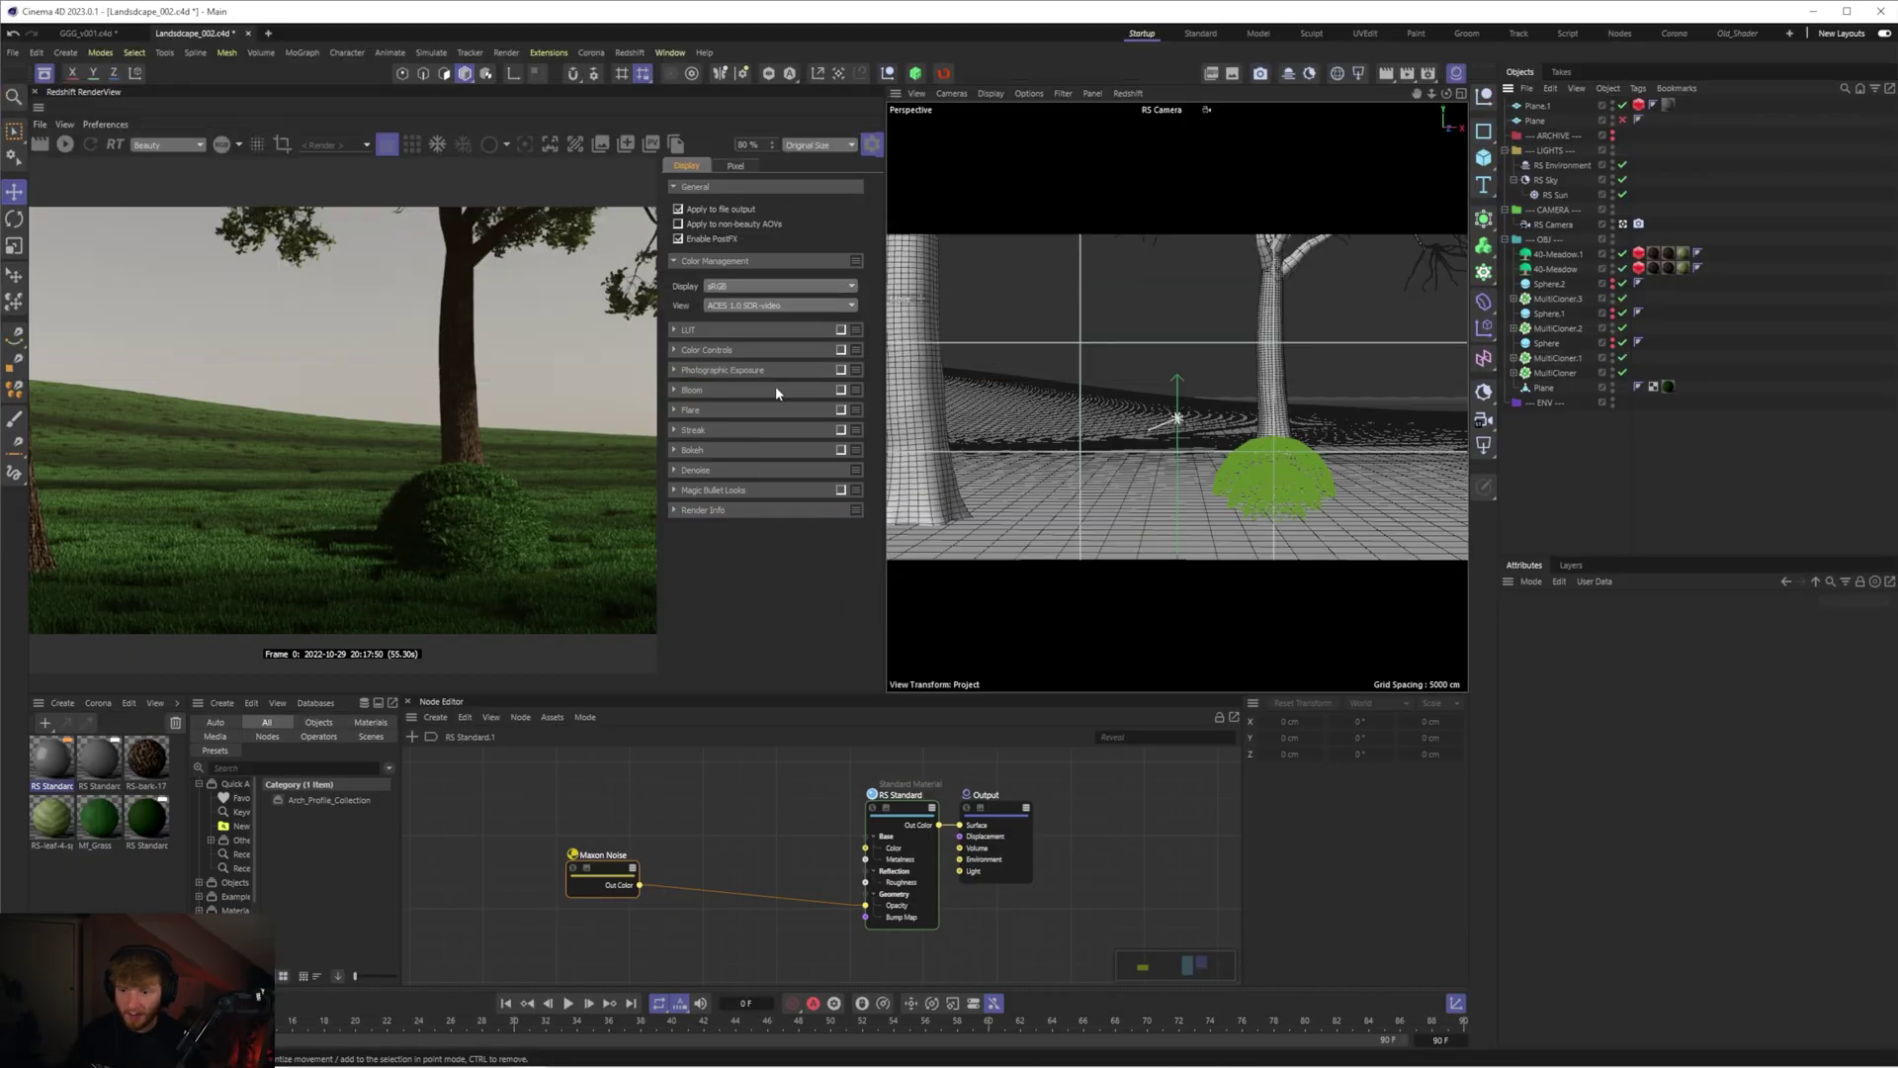
# - Enlarge the RenderView area, enable Photographic Exposure and expand its settings
pyautogui.scroll(-3, 435, 375)
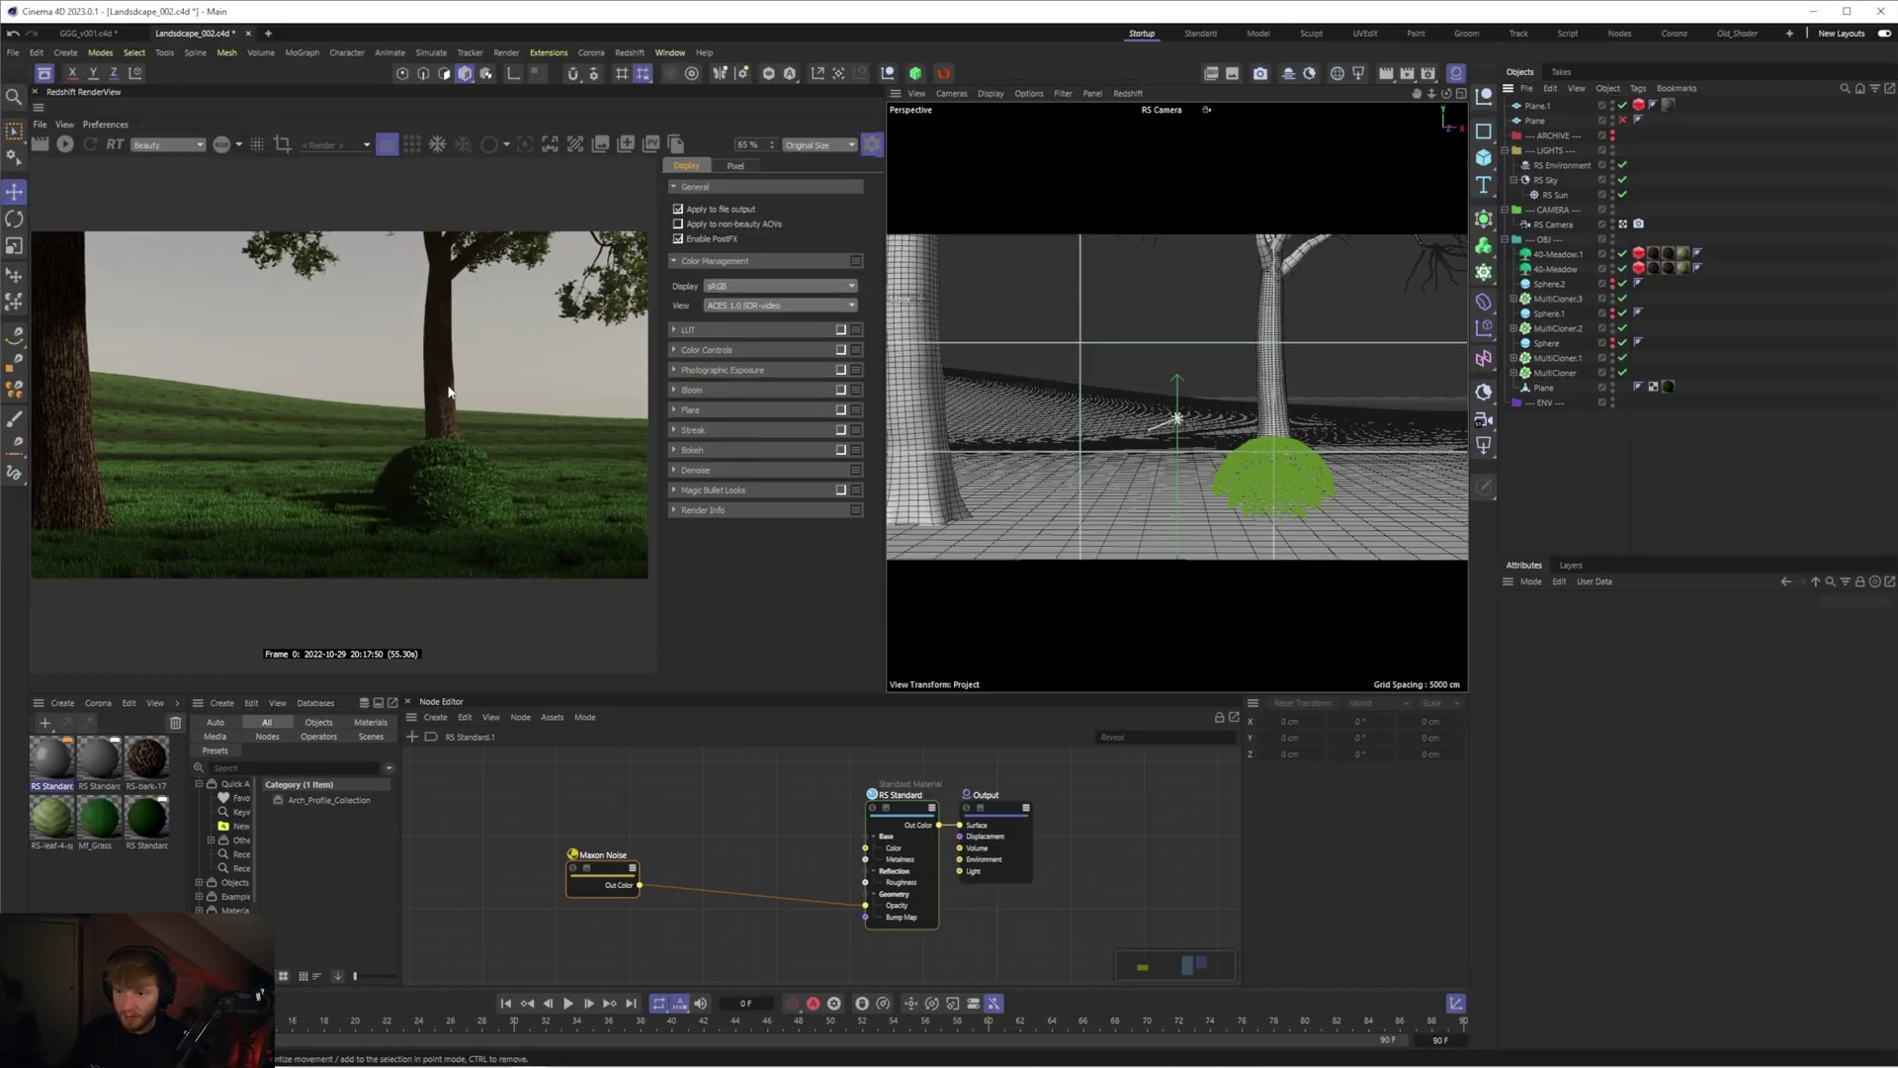
pyautogui.scroll(-1, 445, 393)
pyautogui.moveTo(887, 427); pyautogui.dragTo(997, 427)
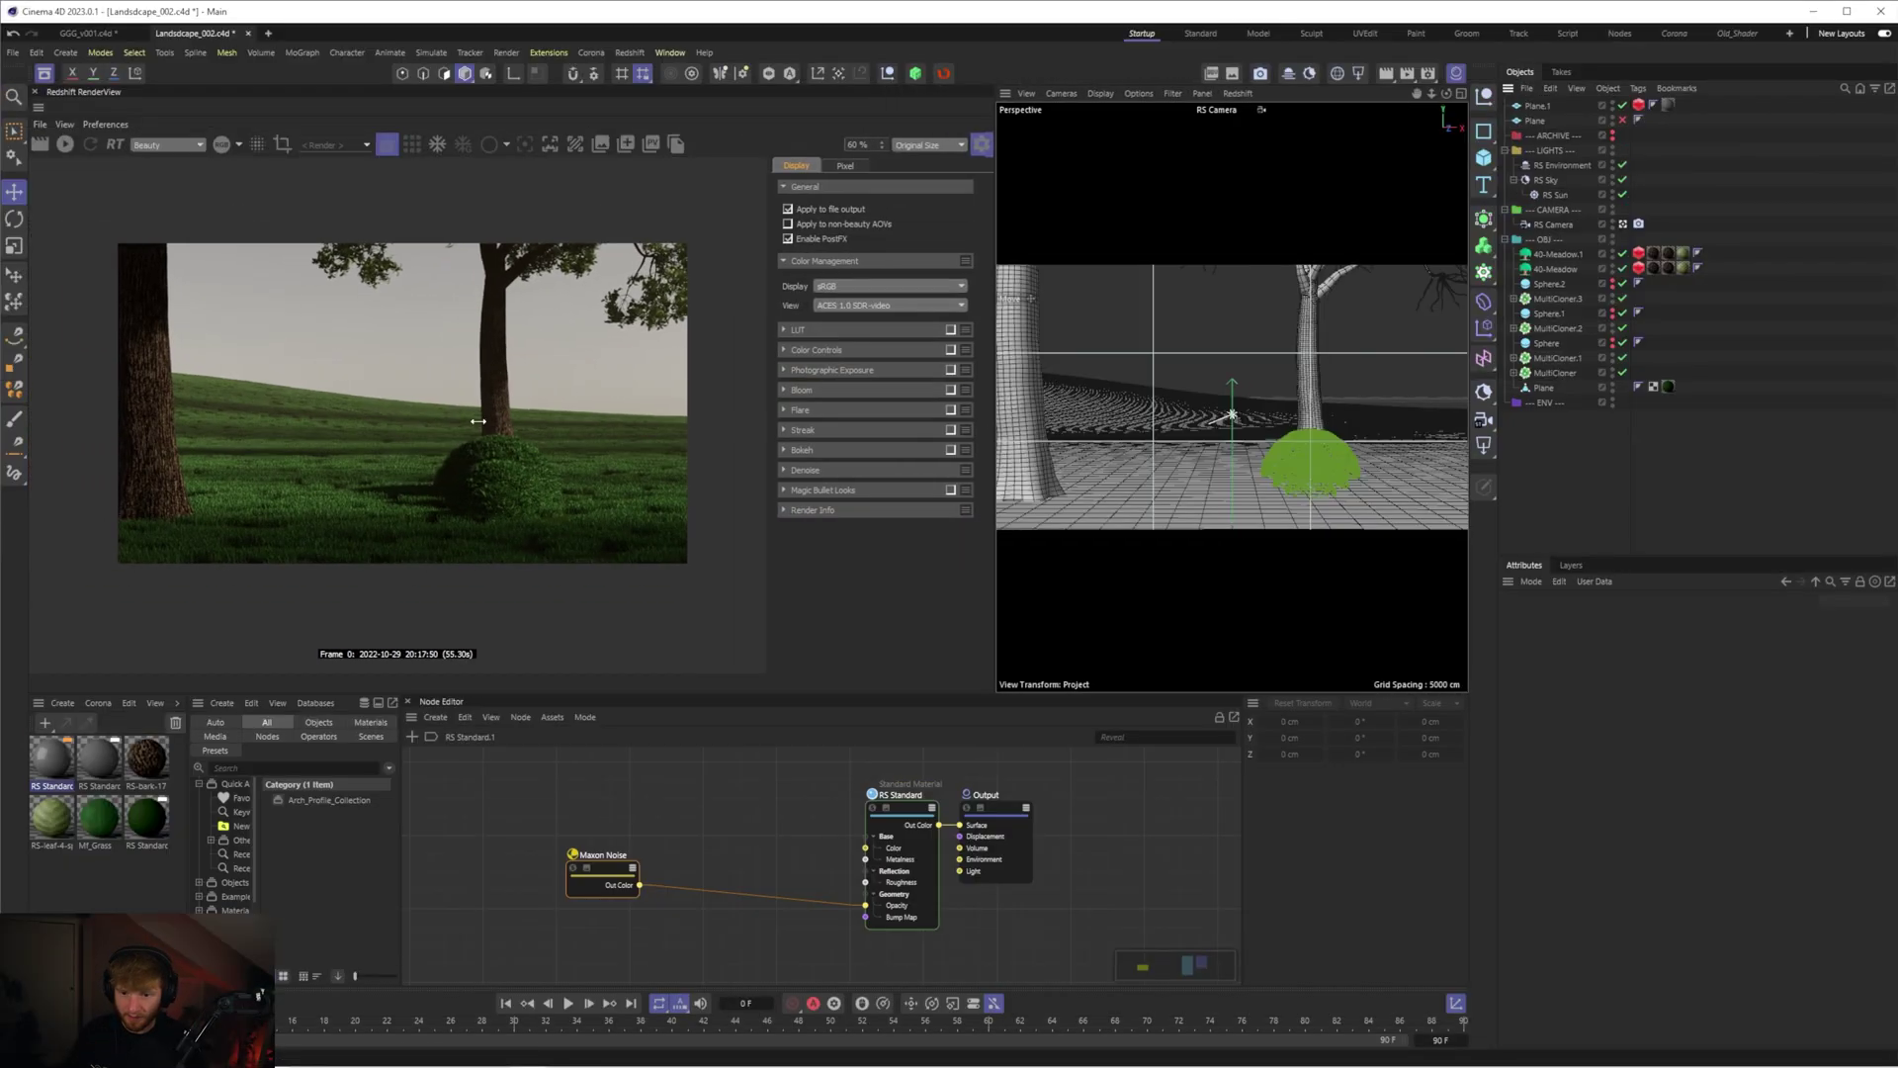
pyautogui.scroll(2, 461, 421)
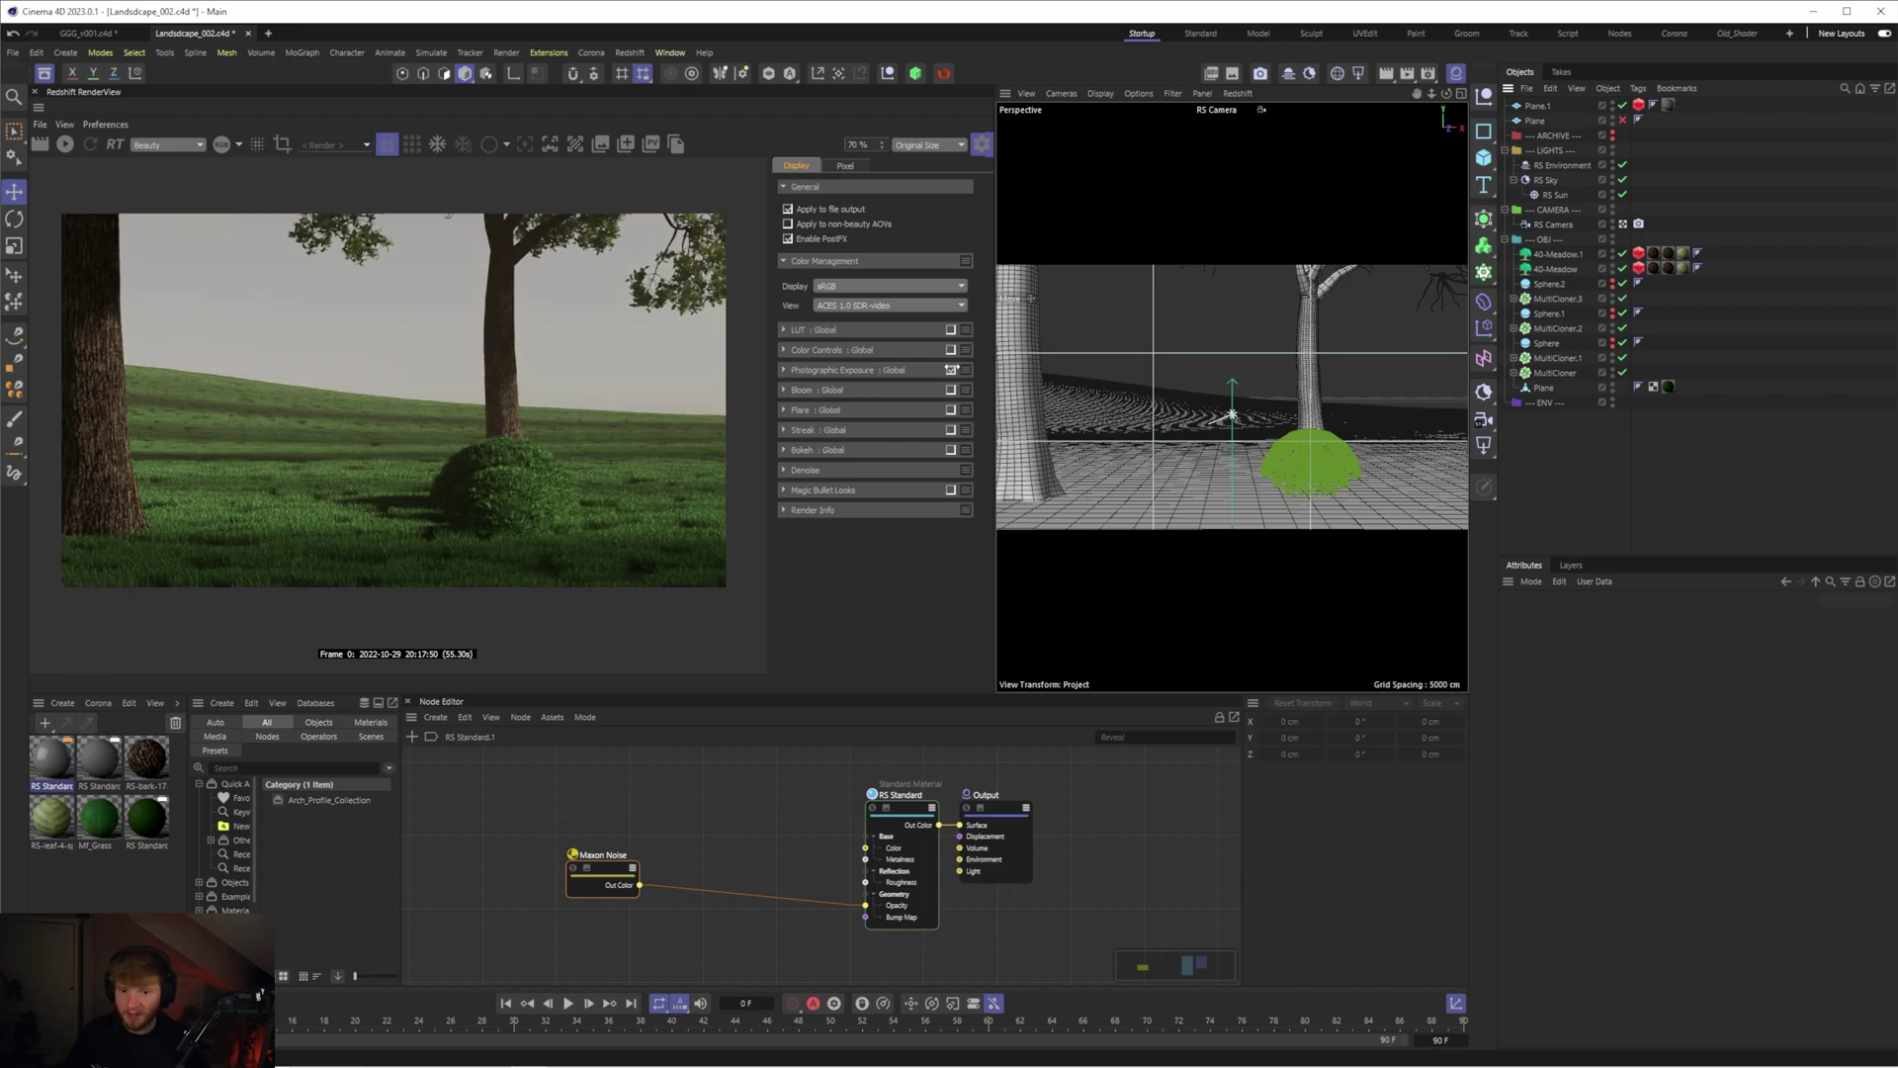
pyautogui.doubleClick(951, 369)
pyautogui.click(784, 370)
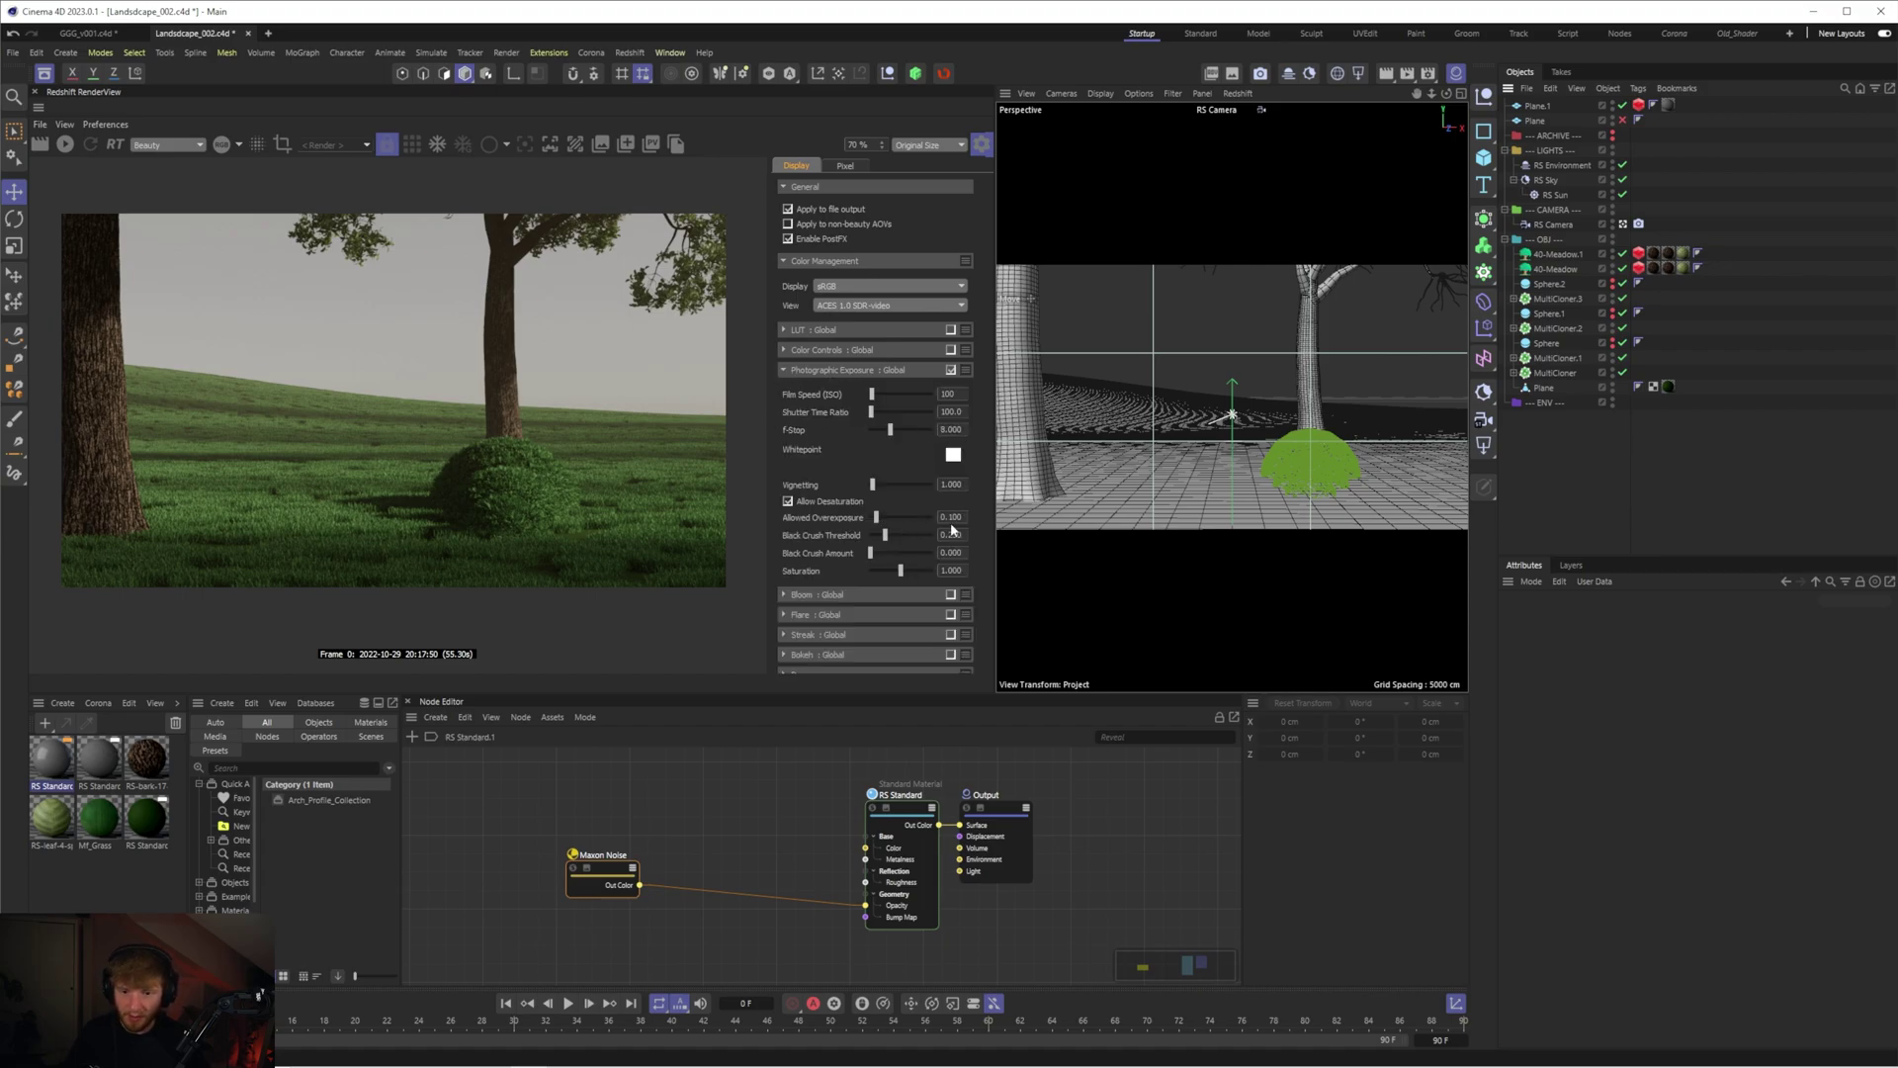
# - Set the Allowed Overexposure of Photographic Exposure to 0.4
pyautogui.moveTo(877, 518); pyautogui.dragTo(823, 522)
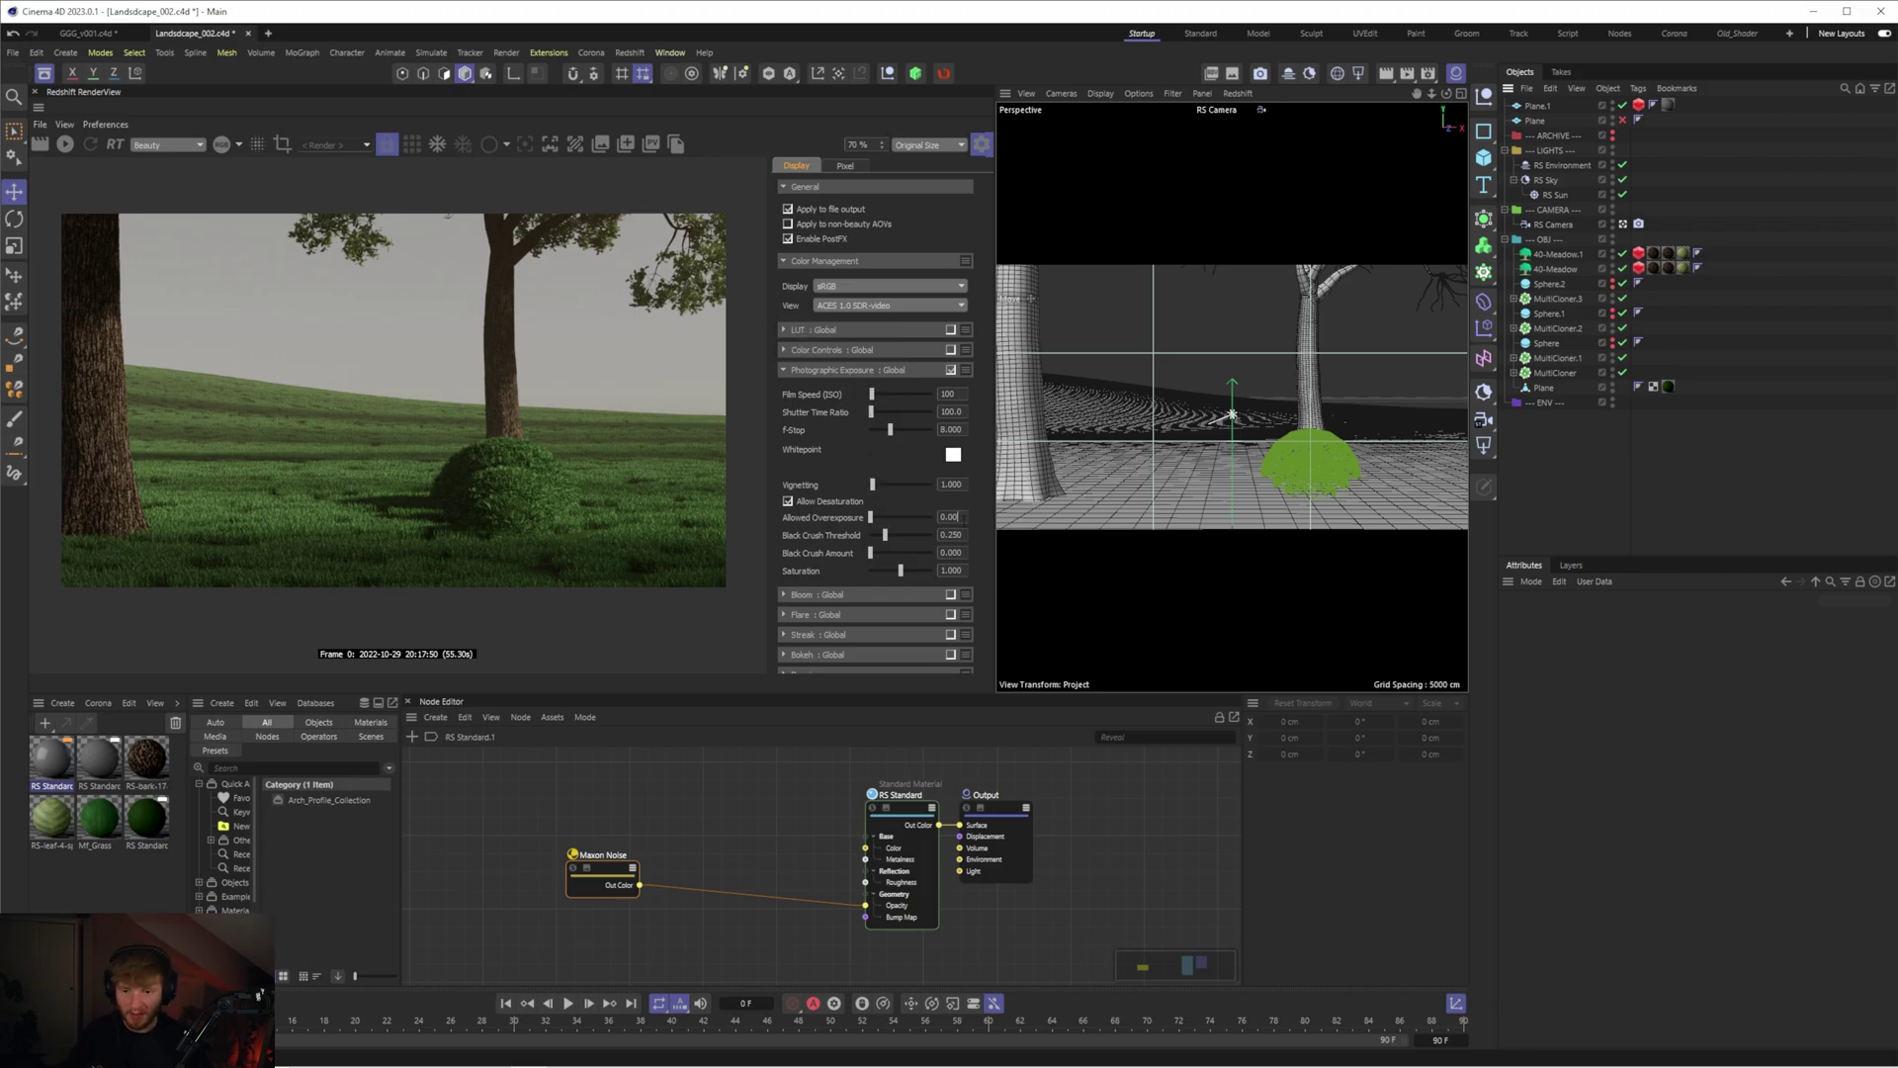
pyautogui.press('BackSpace')
pyautogui.press('BackSpace')
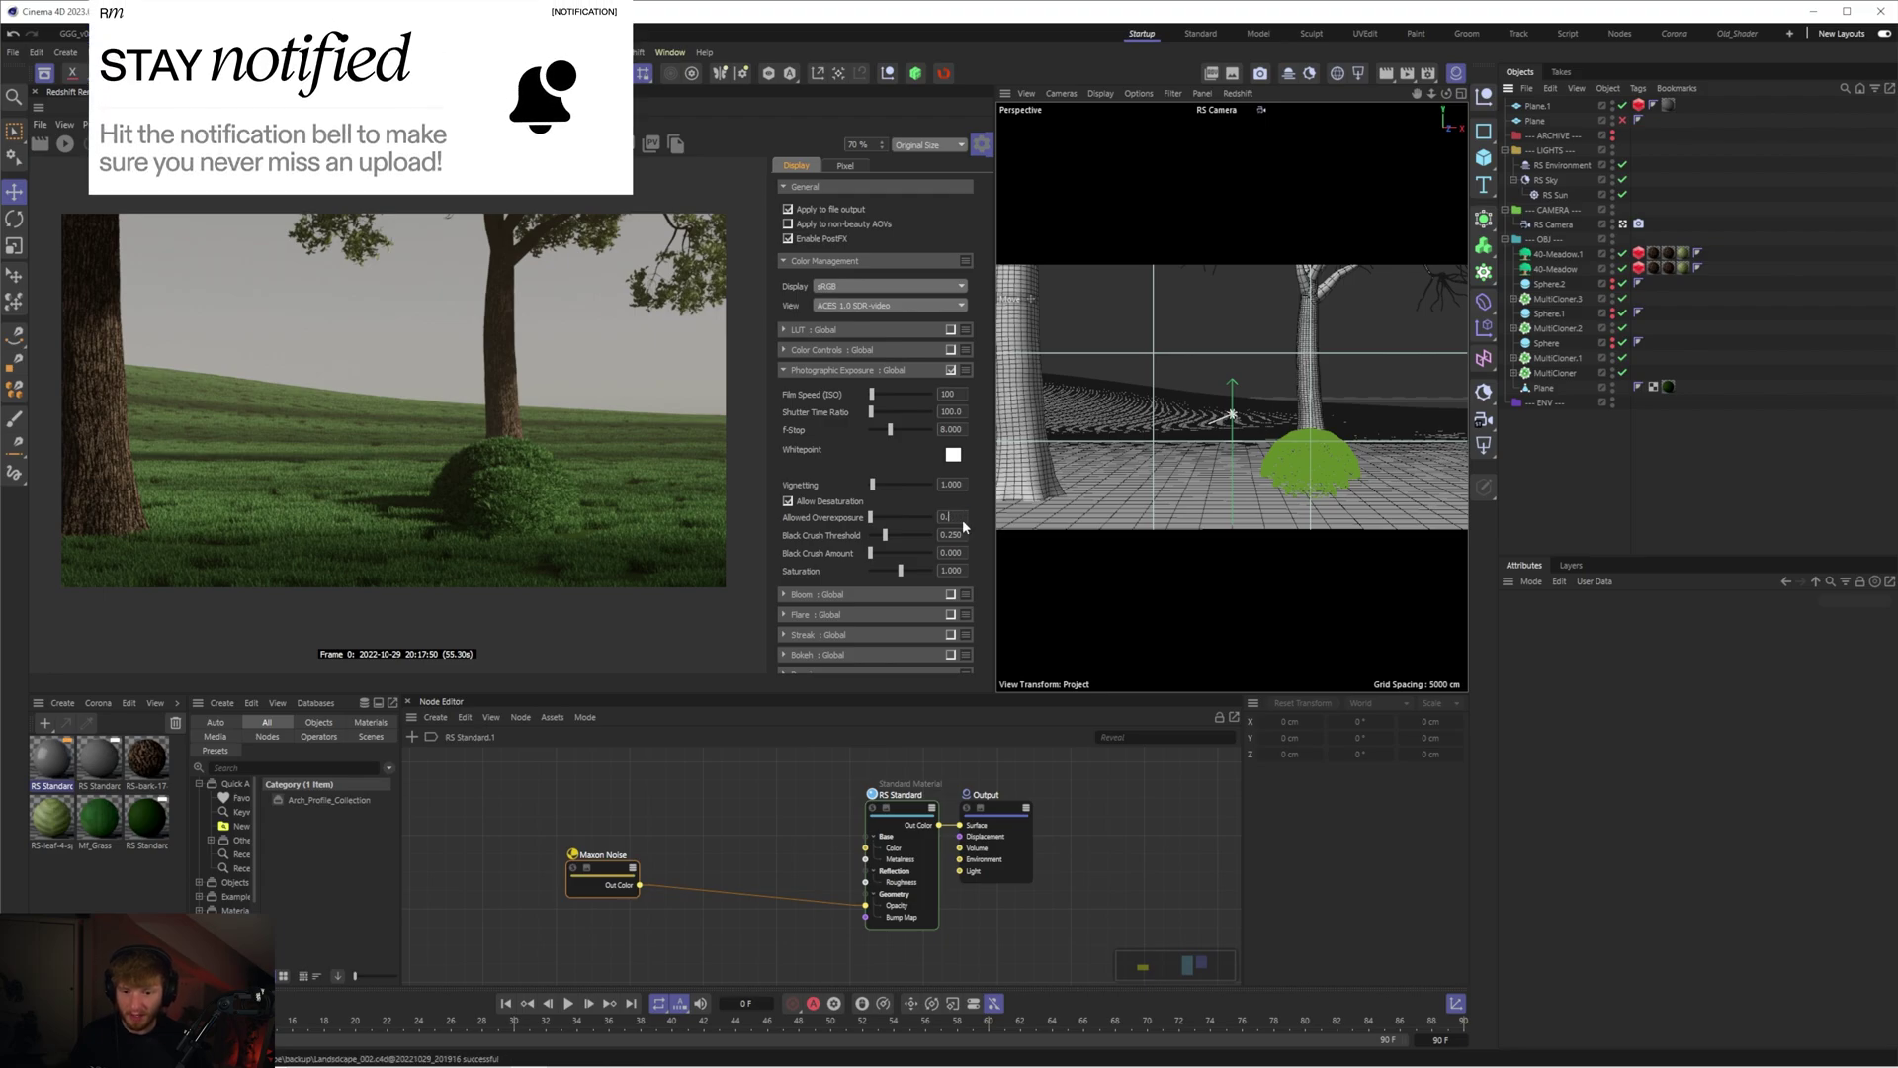
pyautogui.write('4')
pyautogui.press('Return')
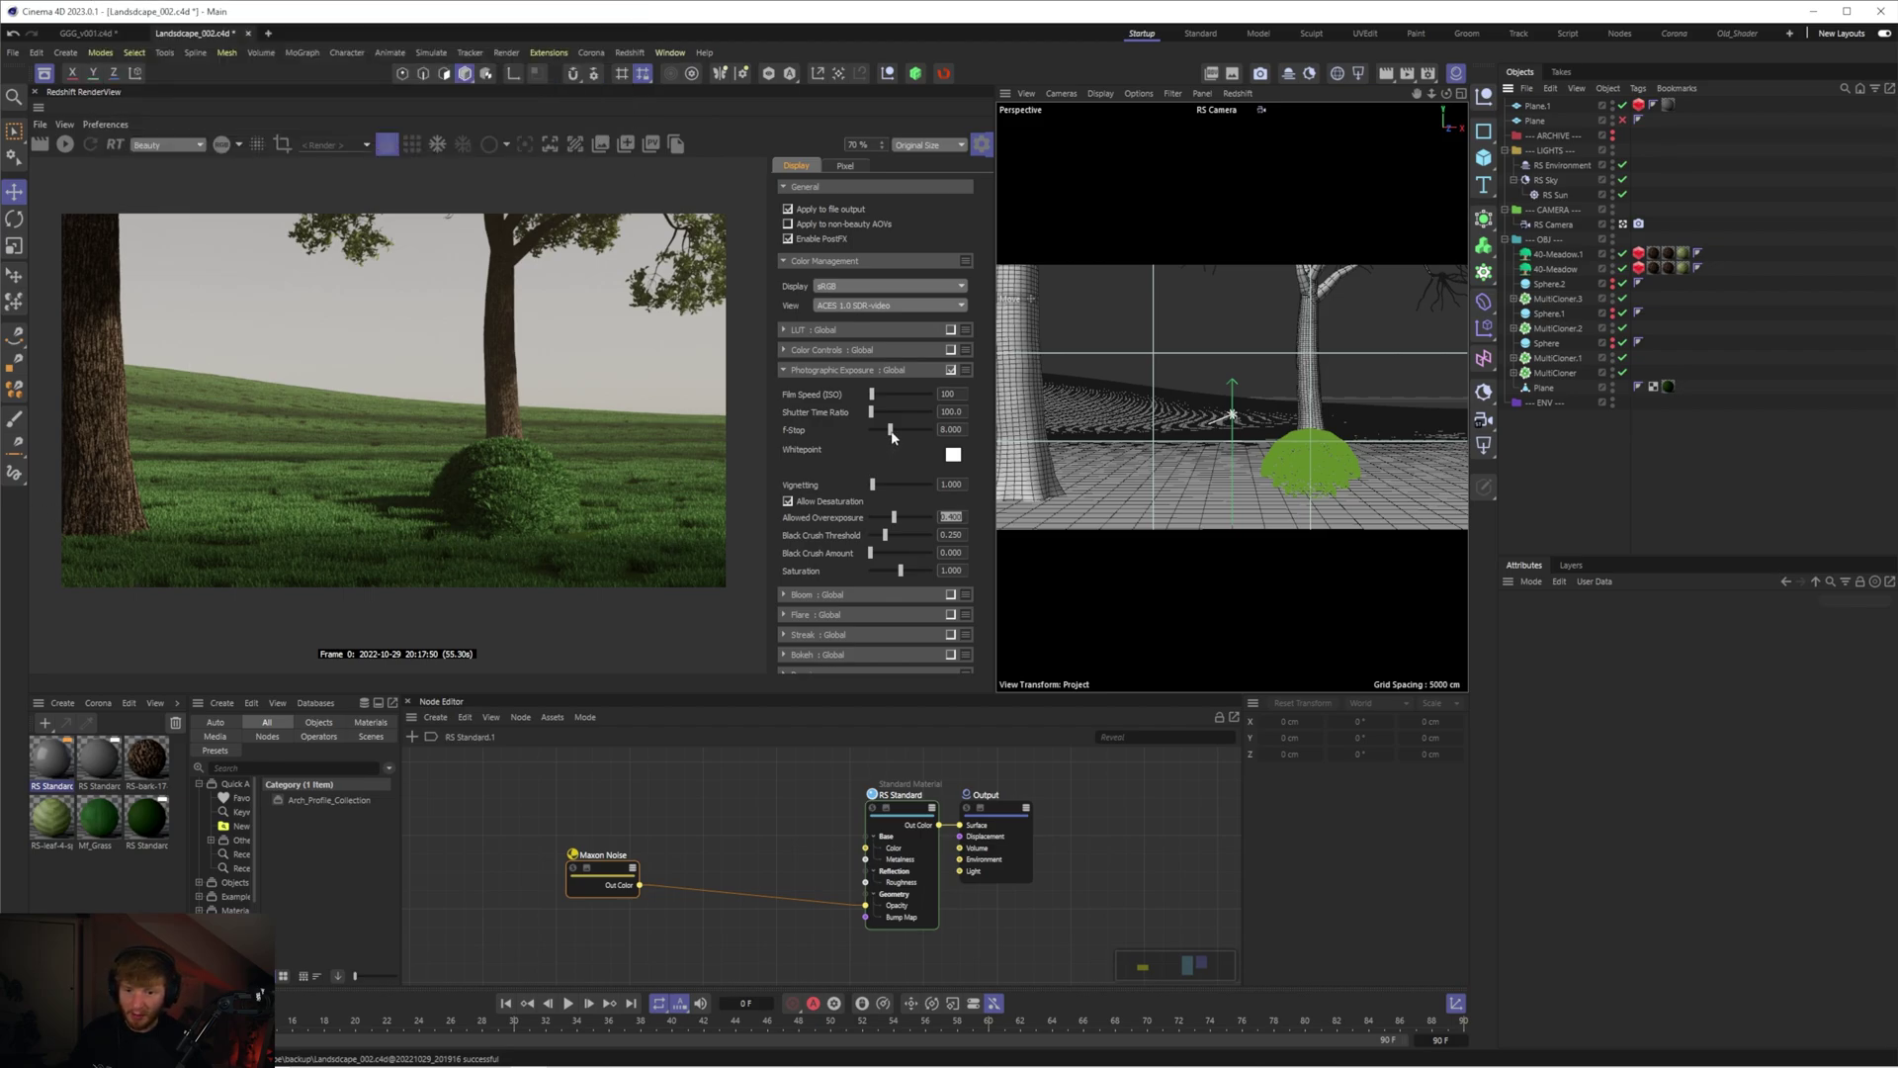
# - Set the F-Stop to 6 in Photographic Exposure after trying 5
pyautogui.moveTo(891, 435); pyautogui.dragTo(886, 432)
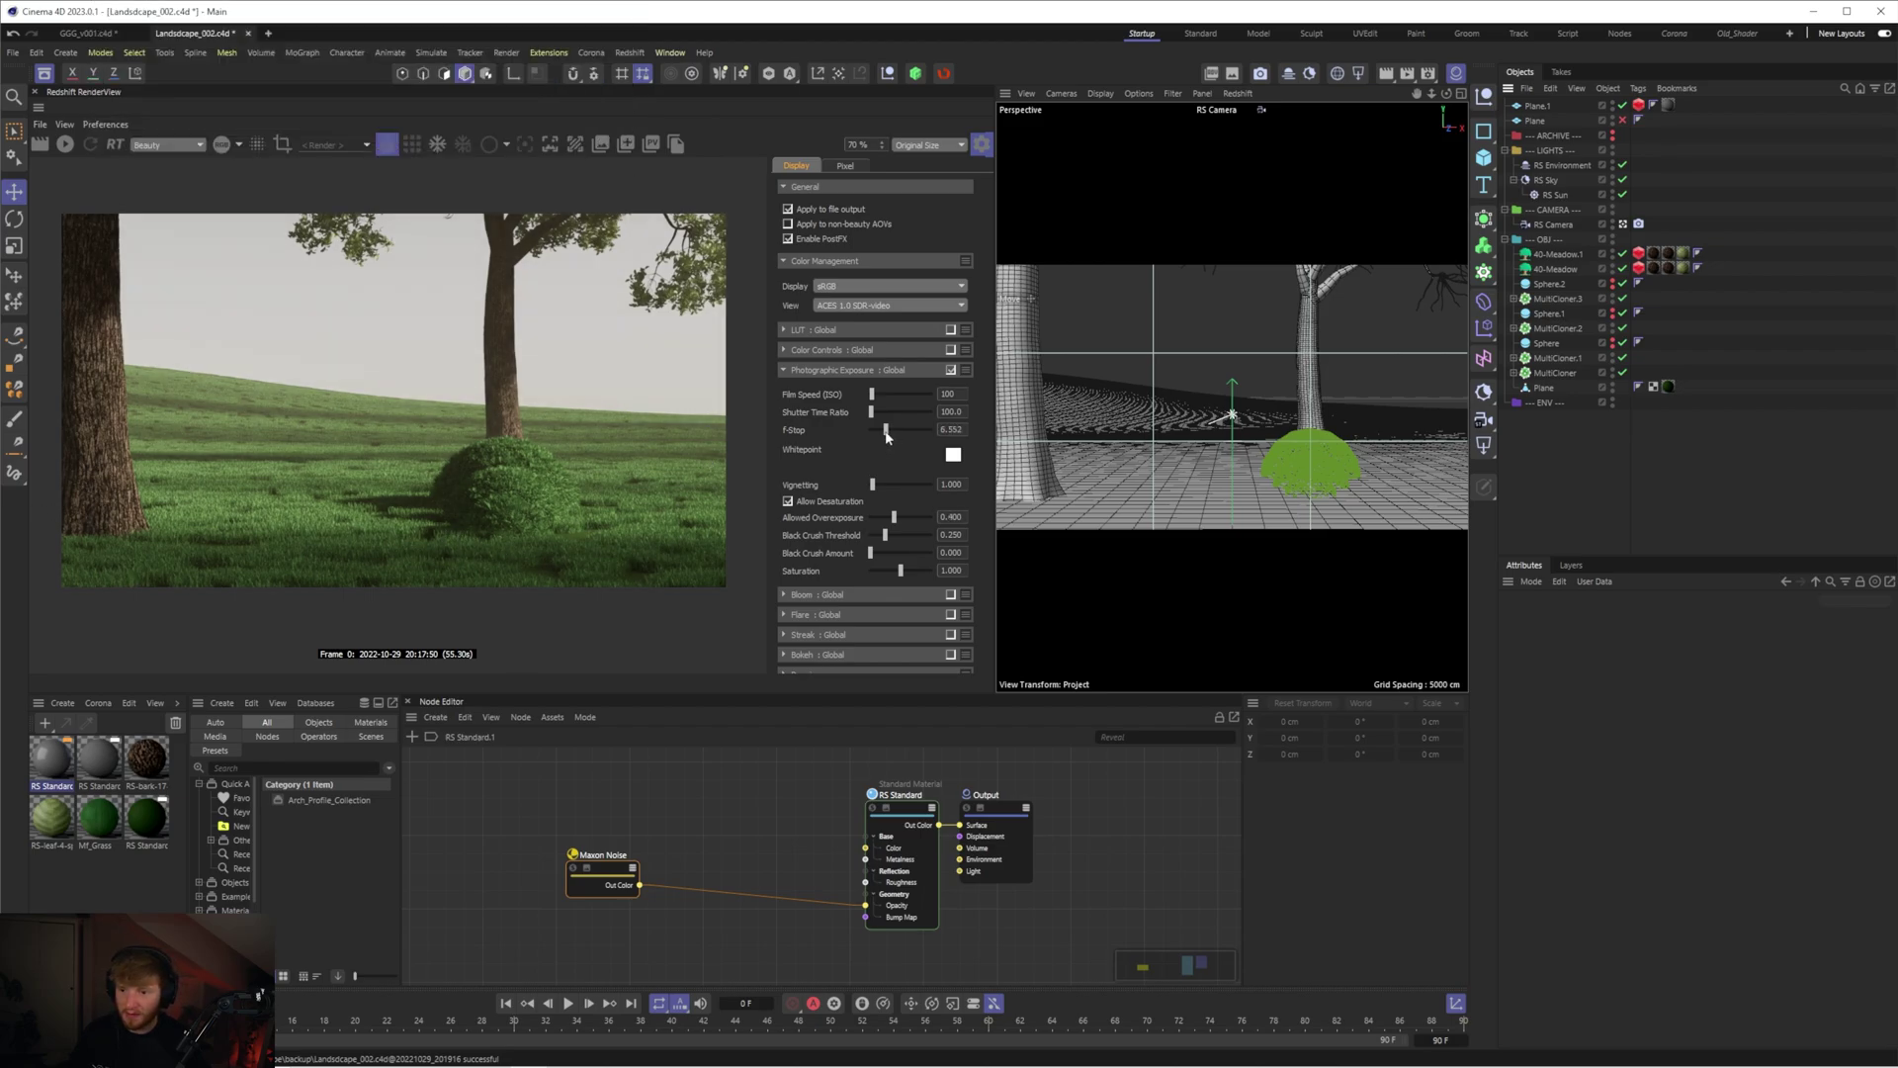
pyautogui.click(949, 429)
pyautogui.write('5')
pyautogui.press('Return')
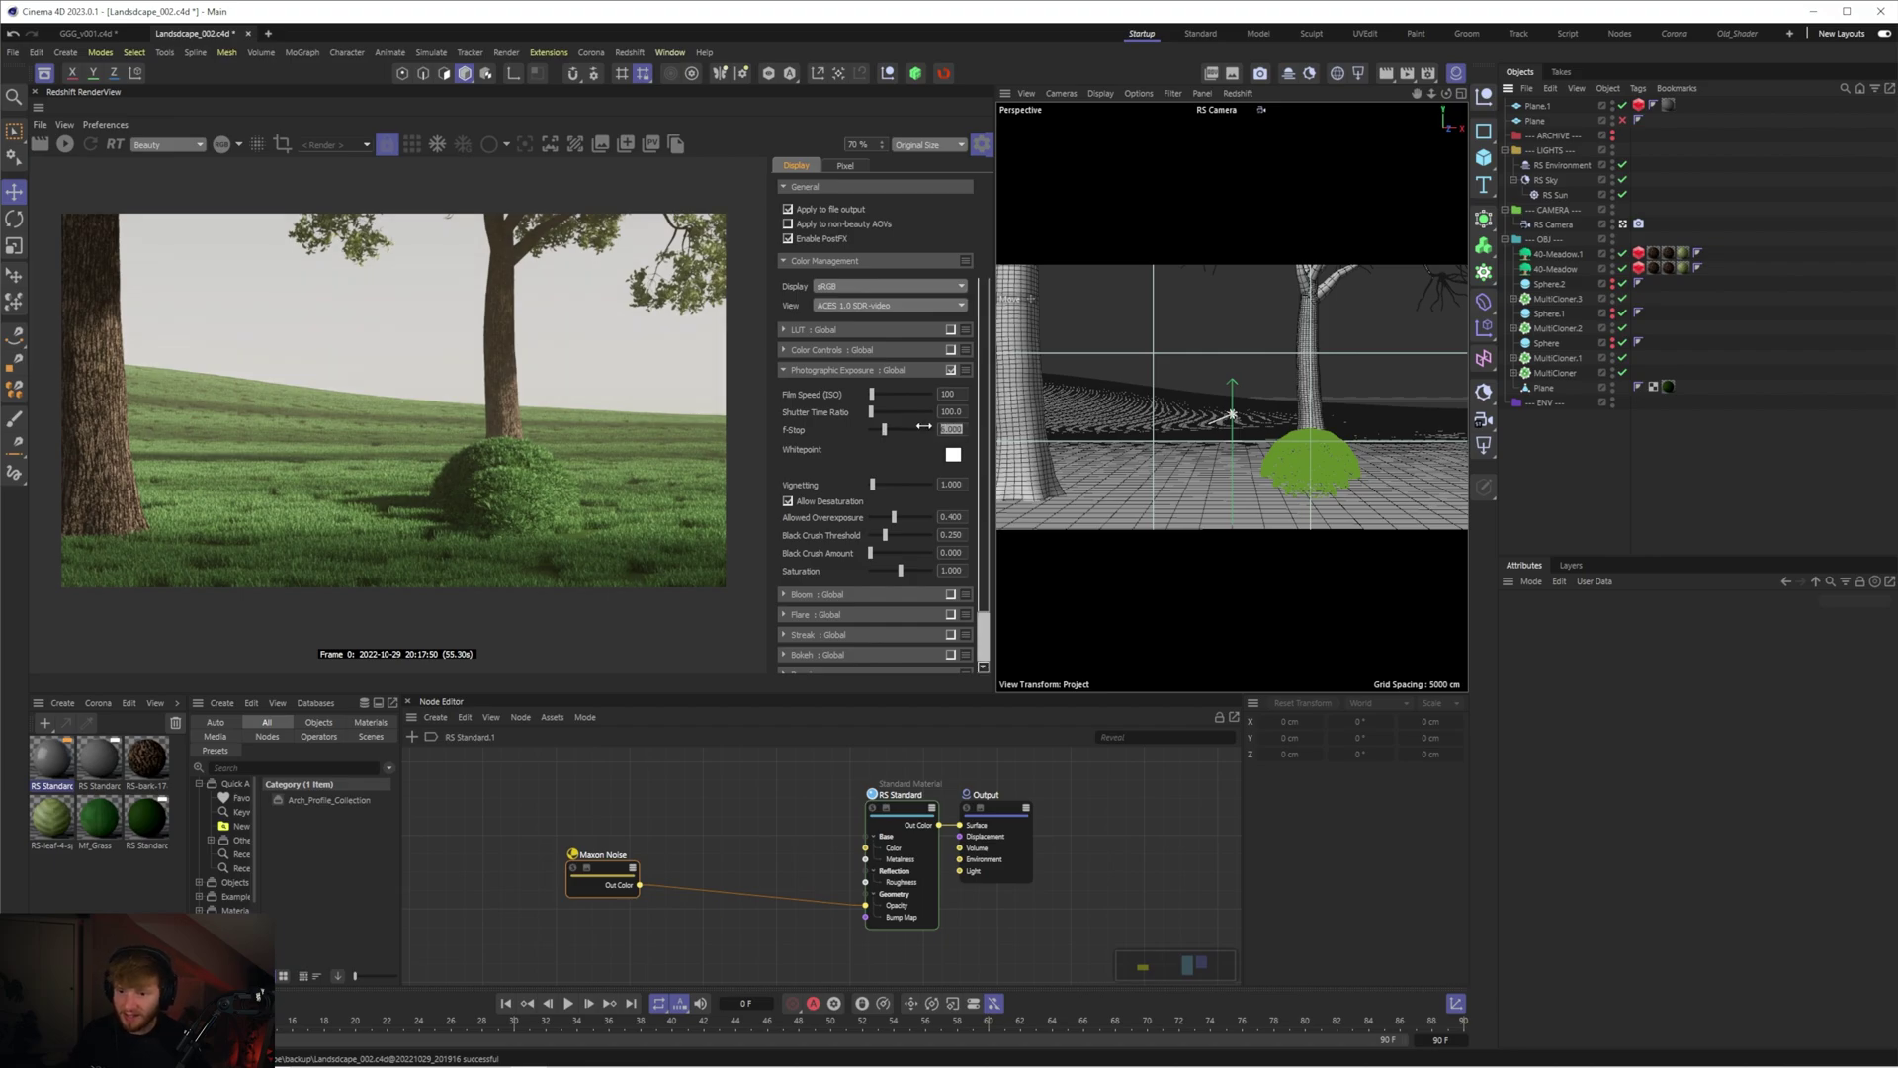
pyautogui.write('6')
pyautogui.press('Return')
# - Compare the render with Photographic Exposure switched off and on
pyautogui.click(950, 369)
pyautogui.click(950, 370)
pyautogui.click(950, 369)
pyautogui.click(950, 369)
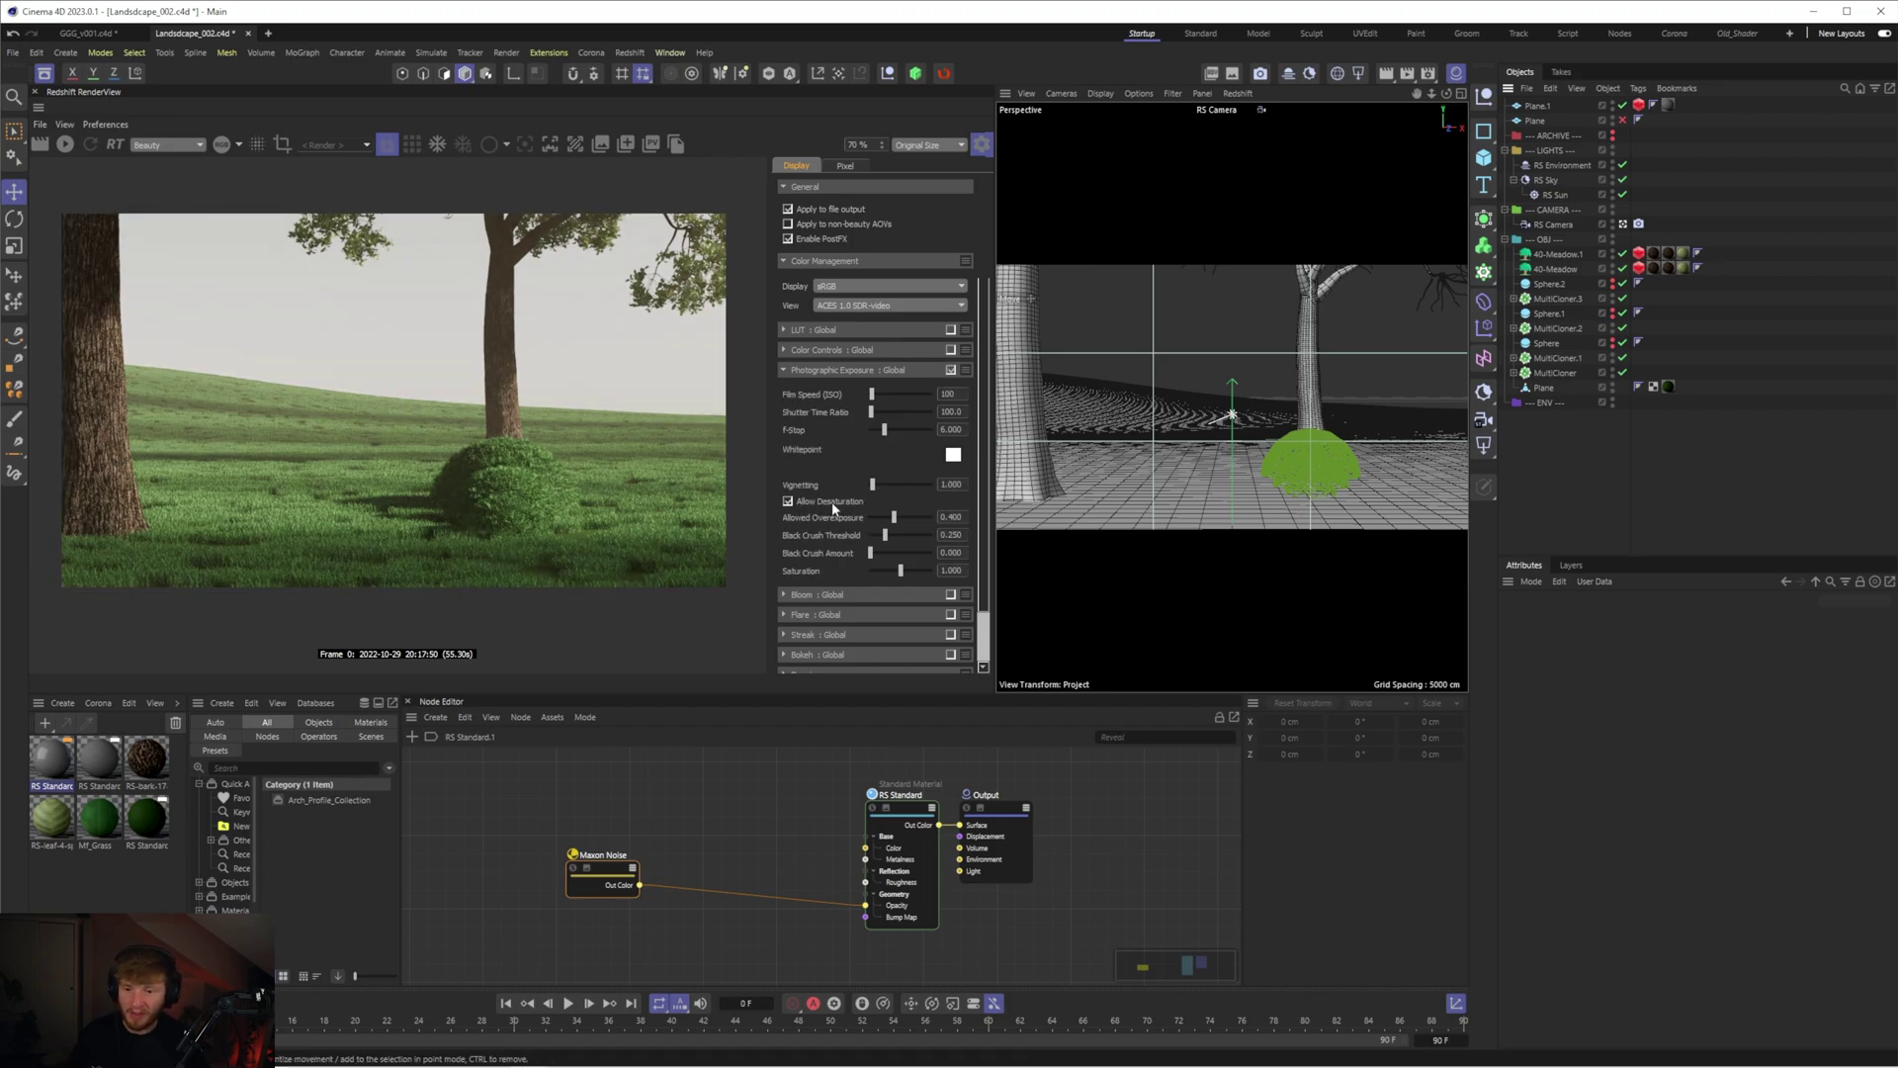
# - Keep Allow Desaturation enabled and set the Photographic Exposure saturation to 0.8
pyautogui.click(789, 502)
pyautogui.click(951, 570)
pyautogui.write('.8')
pyautogui.press('Return')
pyautogui.moveTo(895, 572); pyautogui.dragTo(910, 579)
pyautogui.press('BackSpace')
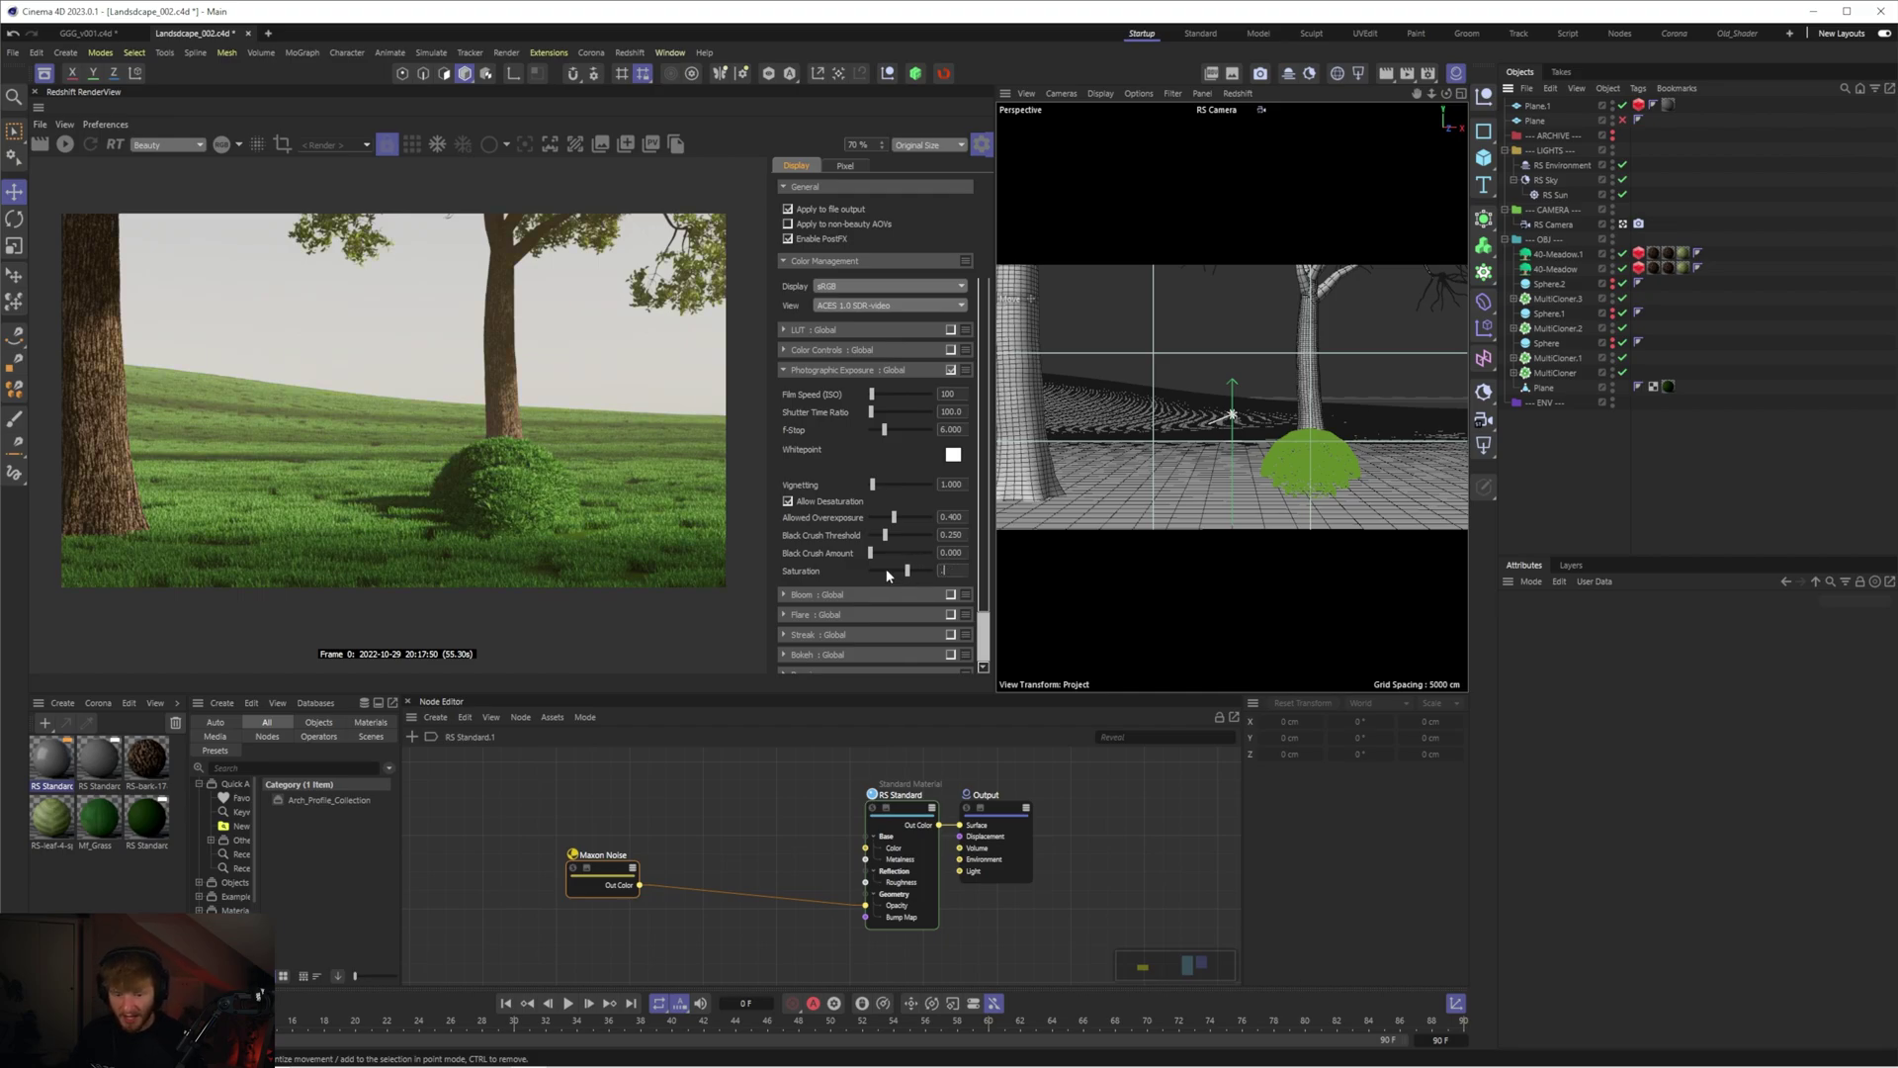
pyautogui.write('0.8')
pyautogui.press('Return')
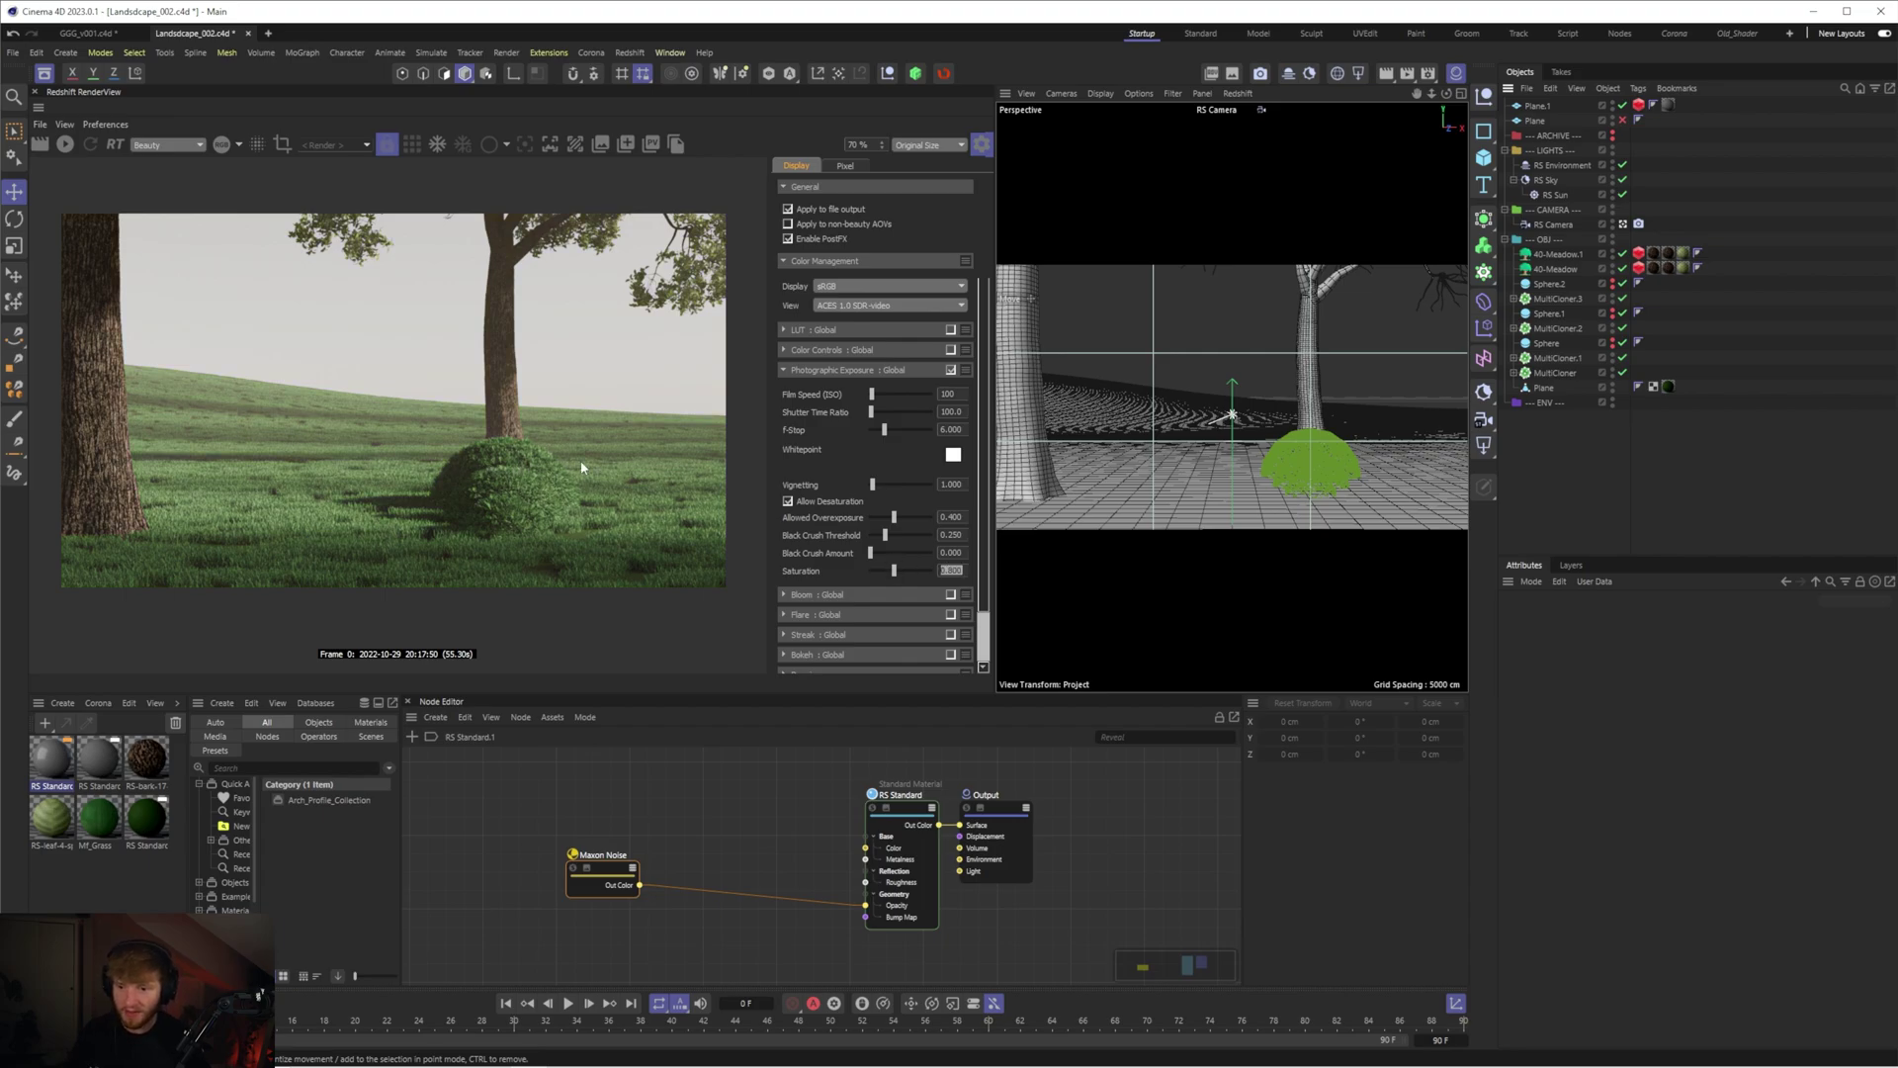
# - Enable Color Controls, inspect its curve, and return to the Photographic Exposure settings
pyautogui.click(783, 371)
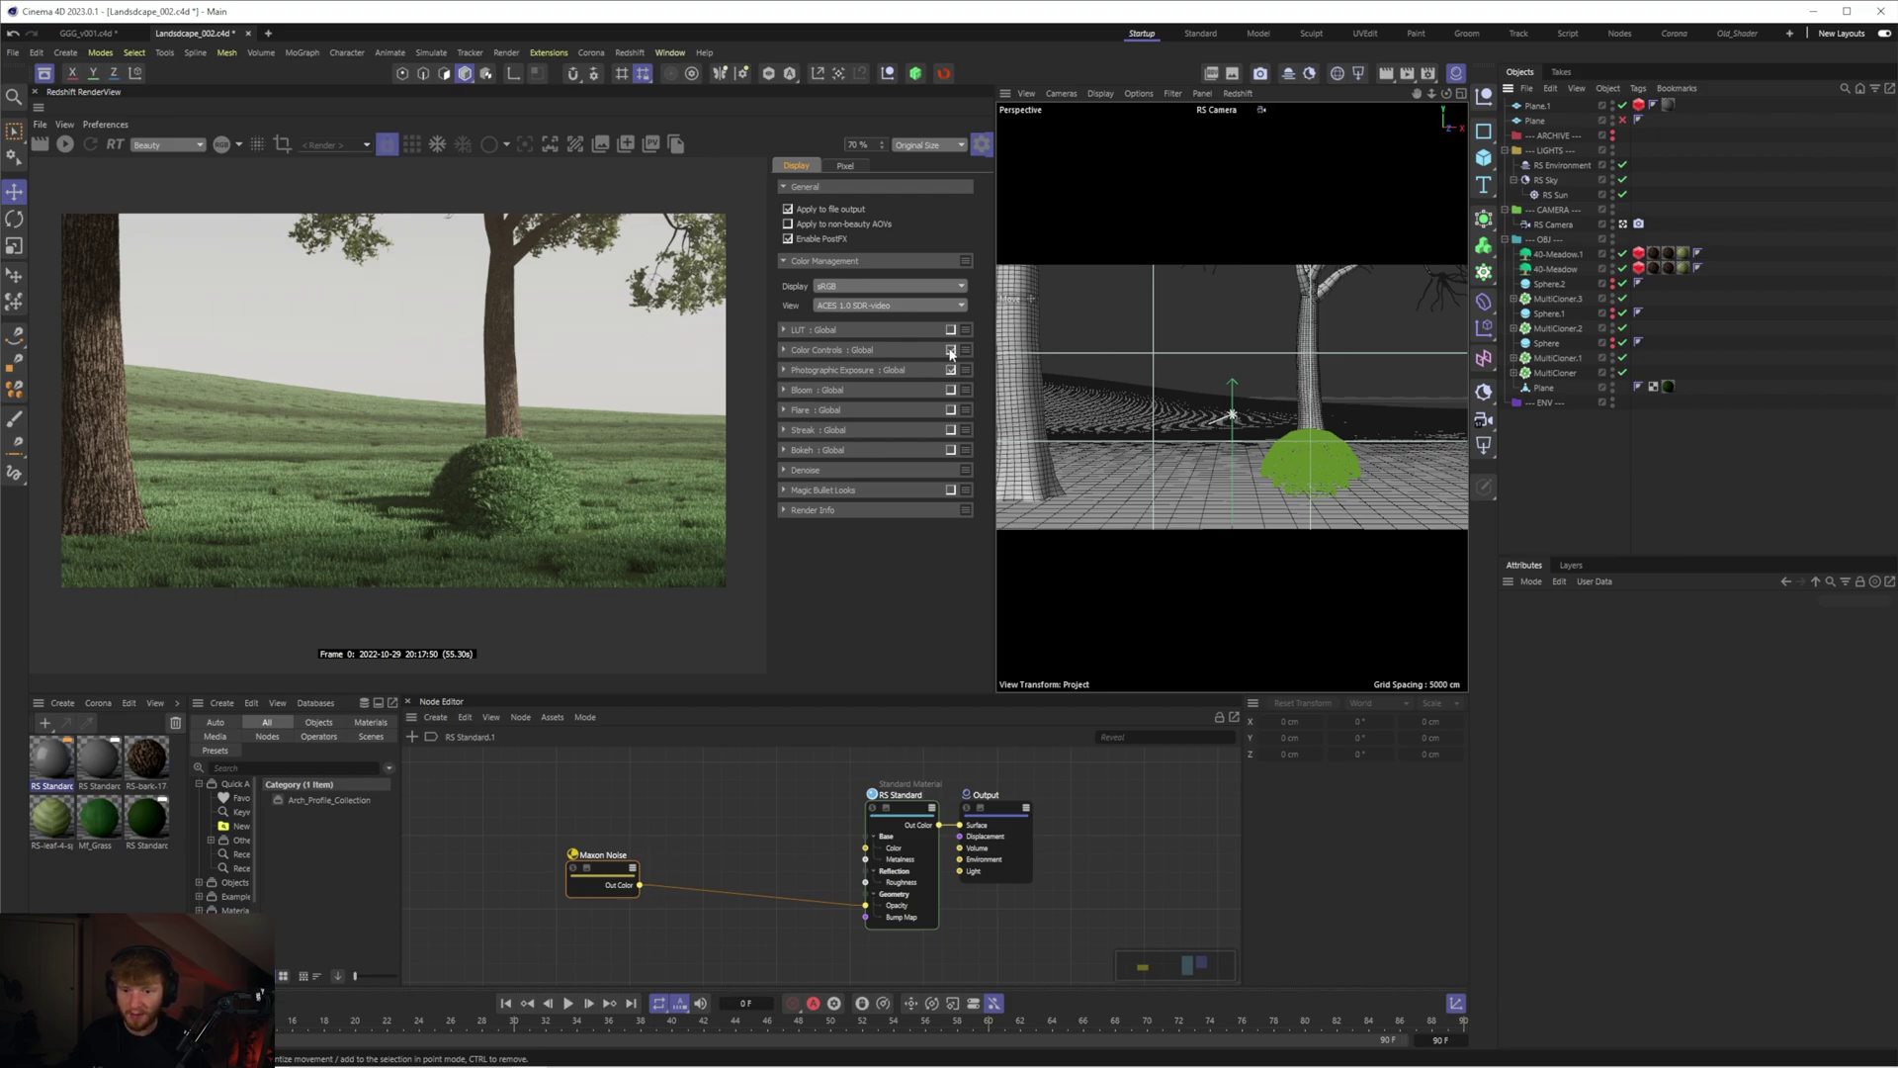
pyautogui.click(785, 351)
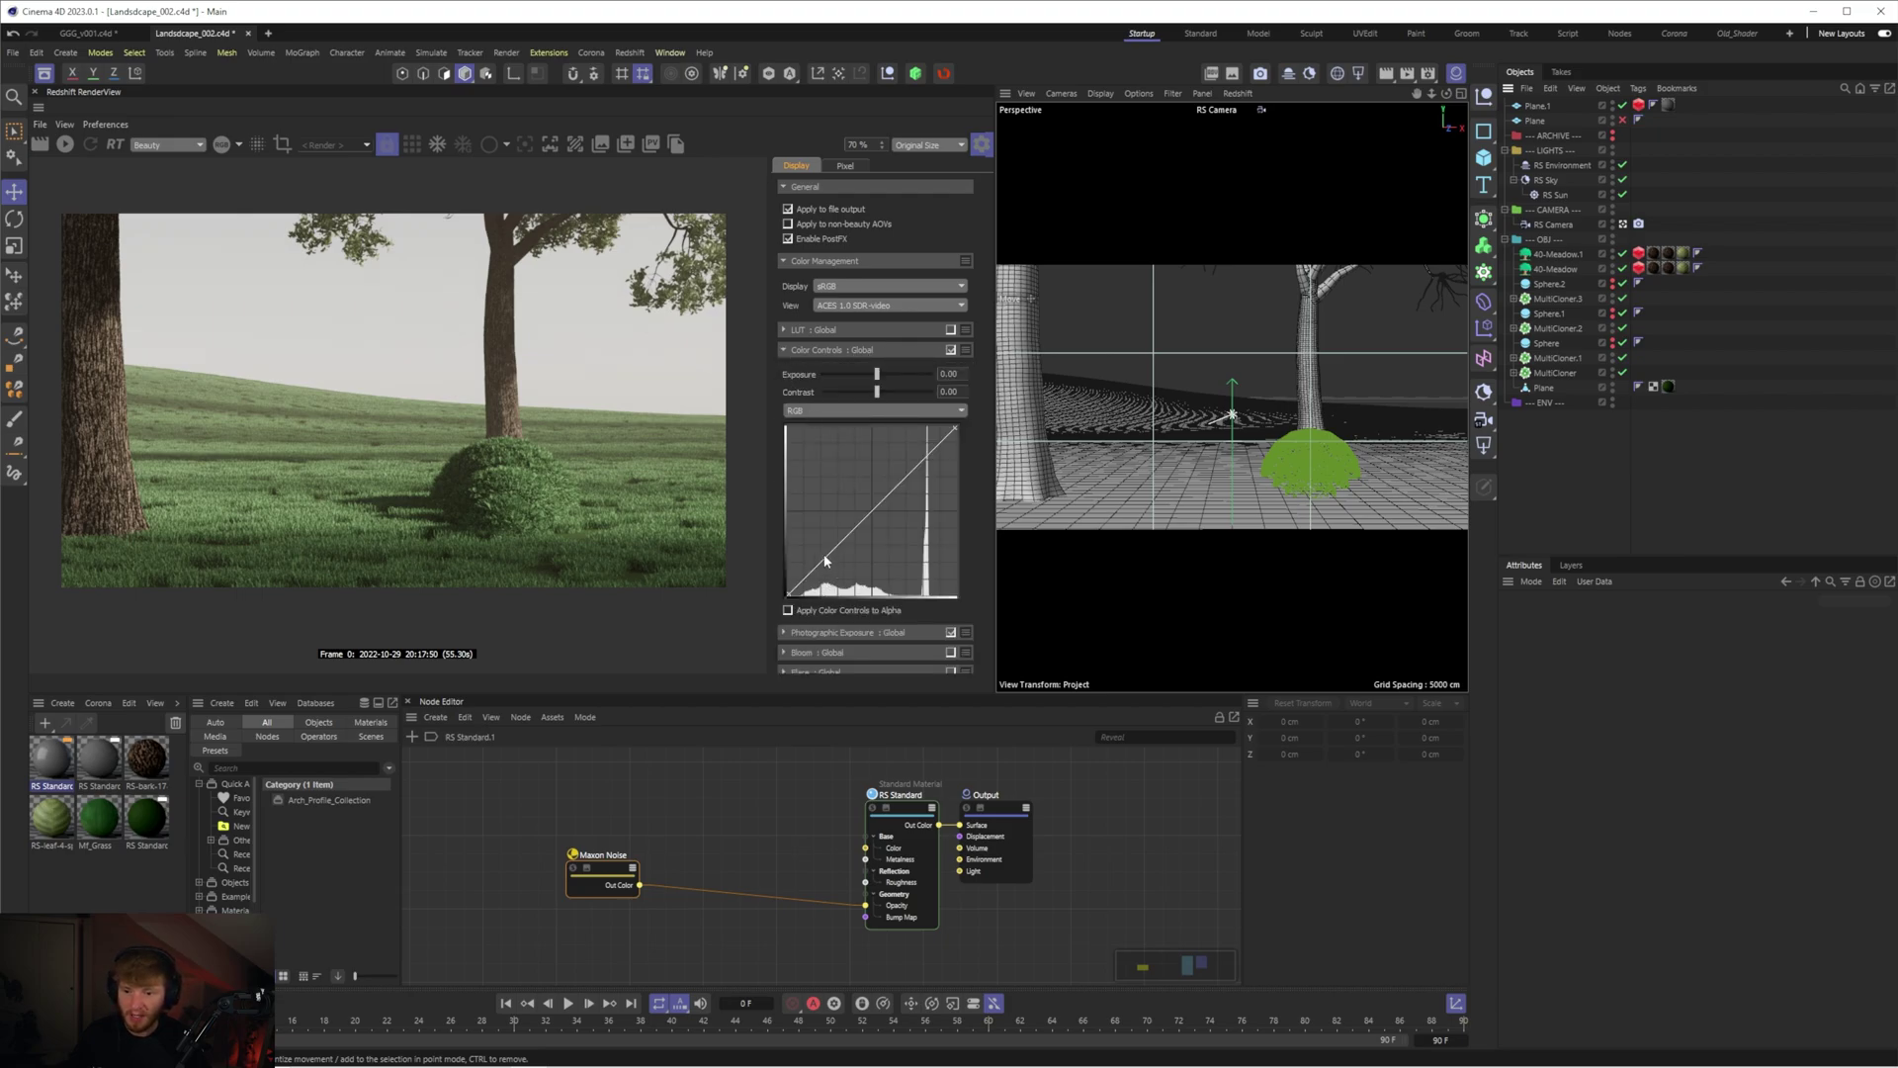
pyautogui.click(785, 350)
pyautogui.click(785, 369)
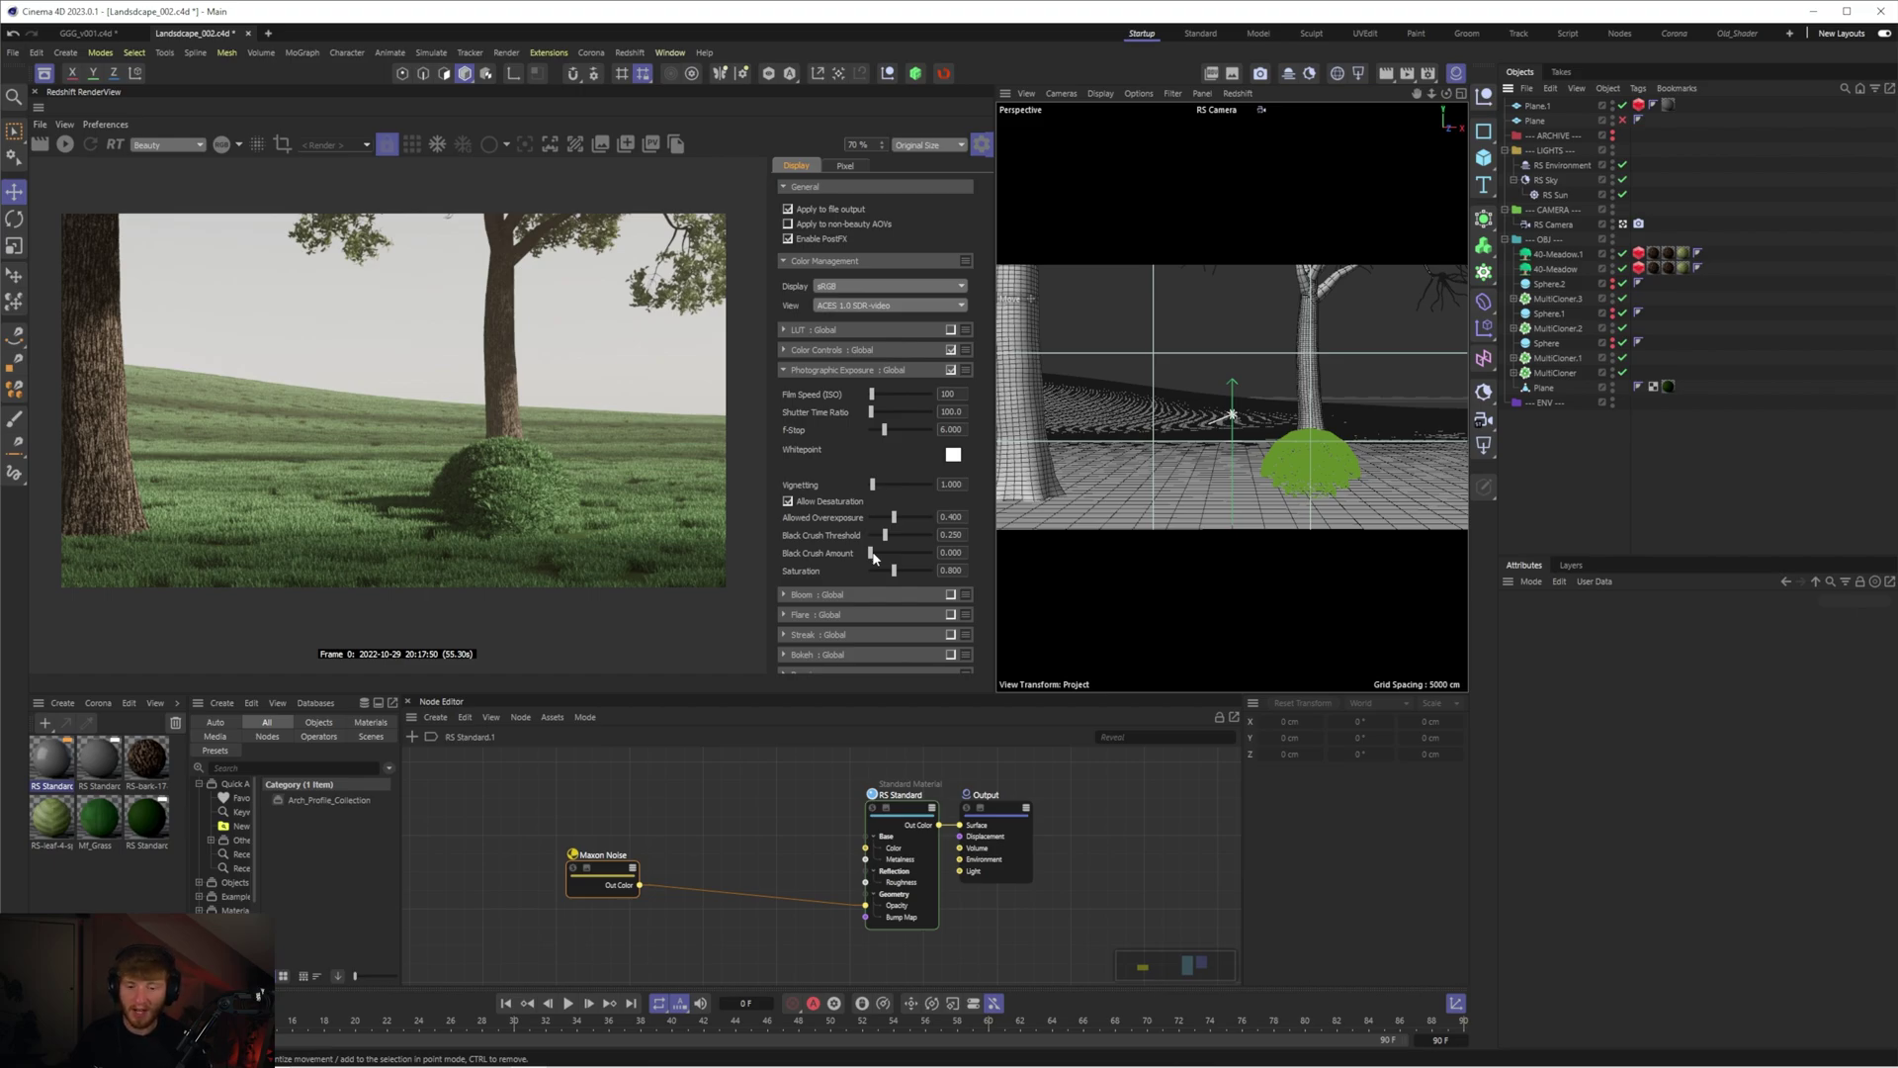
# - Try raising the contrast in Color Controls to about 0.22
pyautogui.click(787, 350)
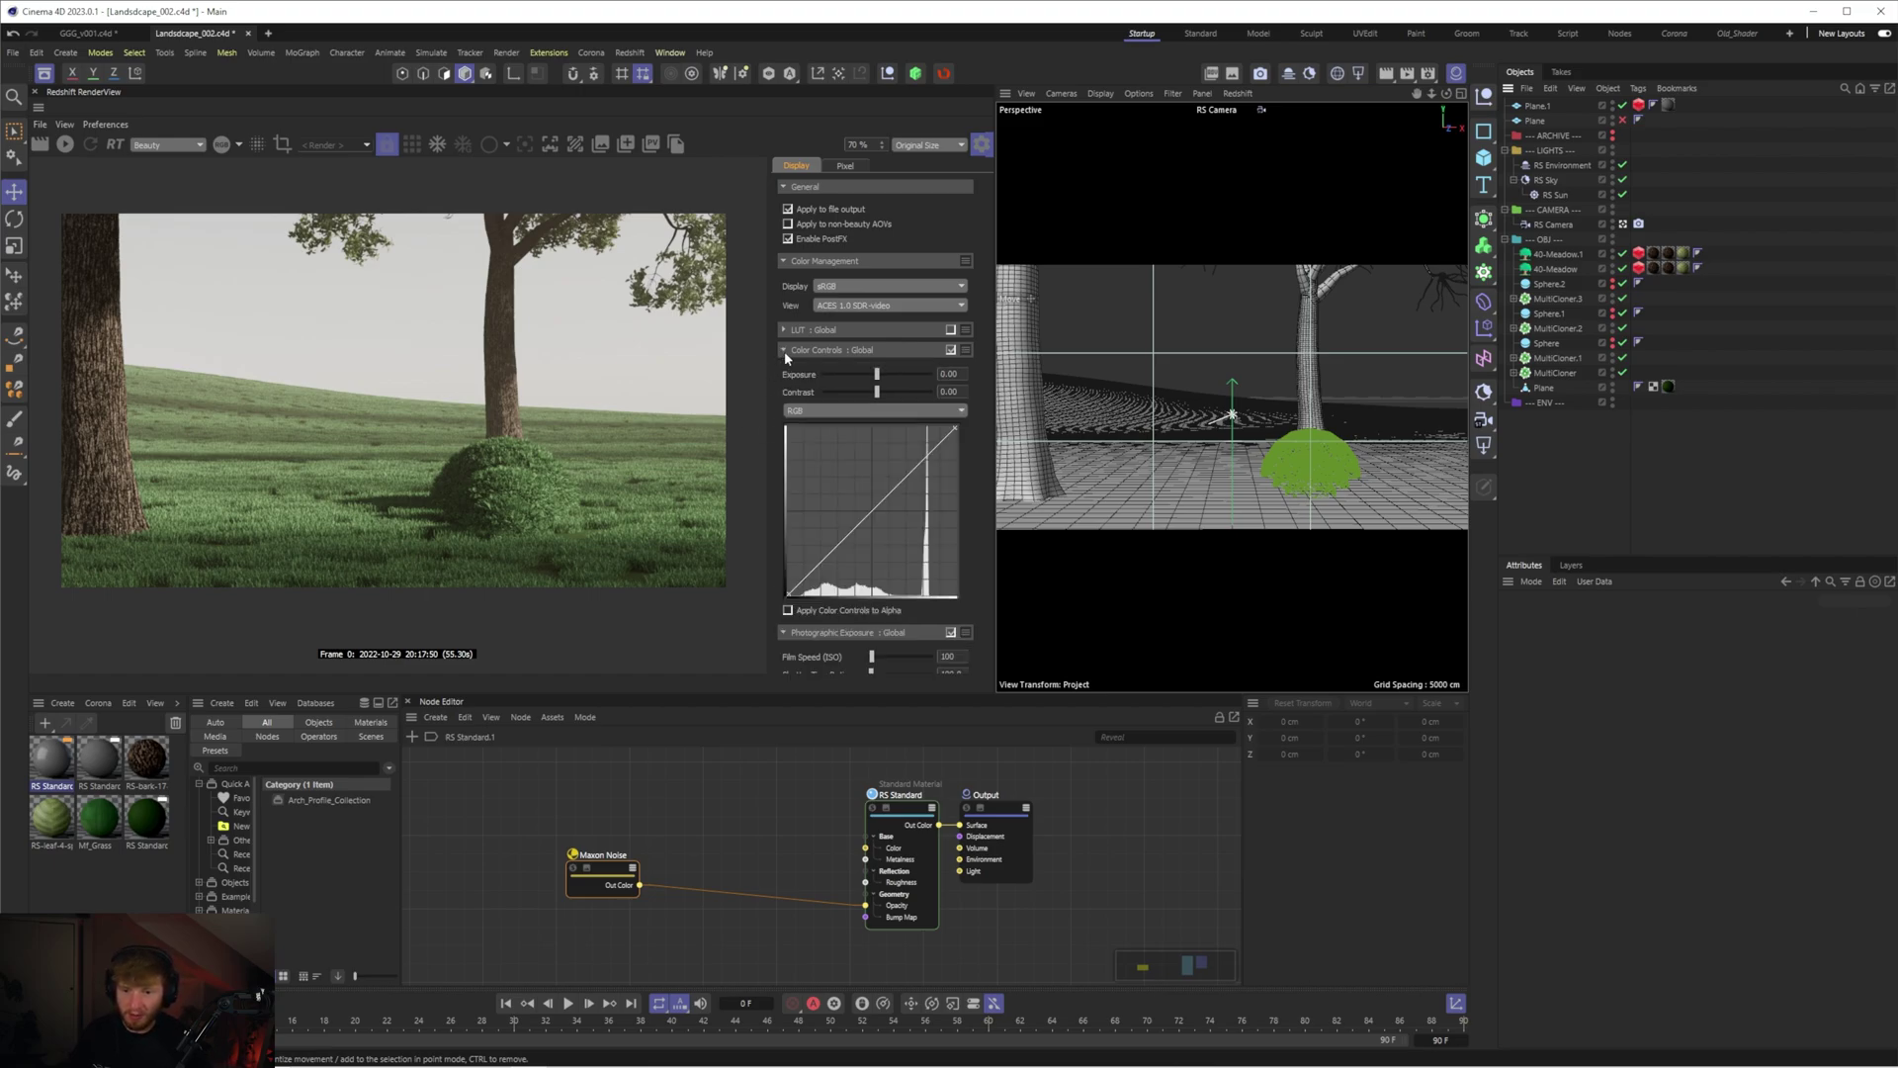
pyautogui.moveTo(872, 392); pyautogui.dragTo(889, 394)
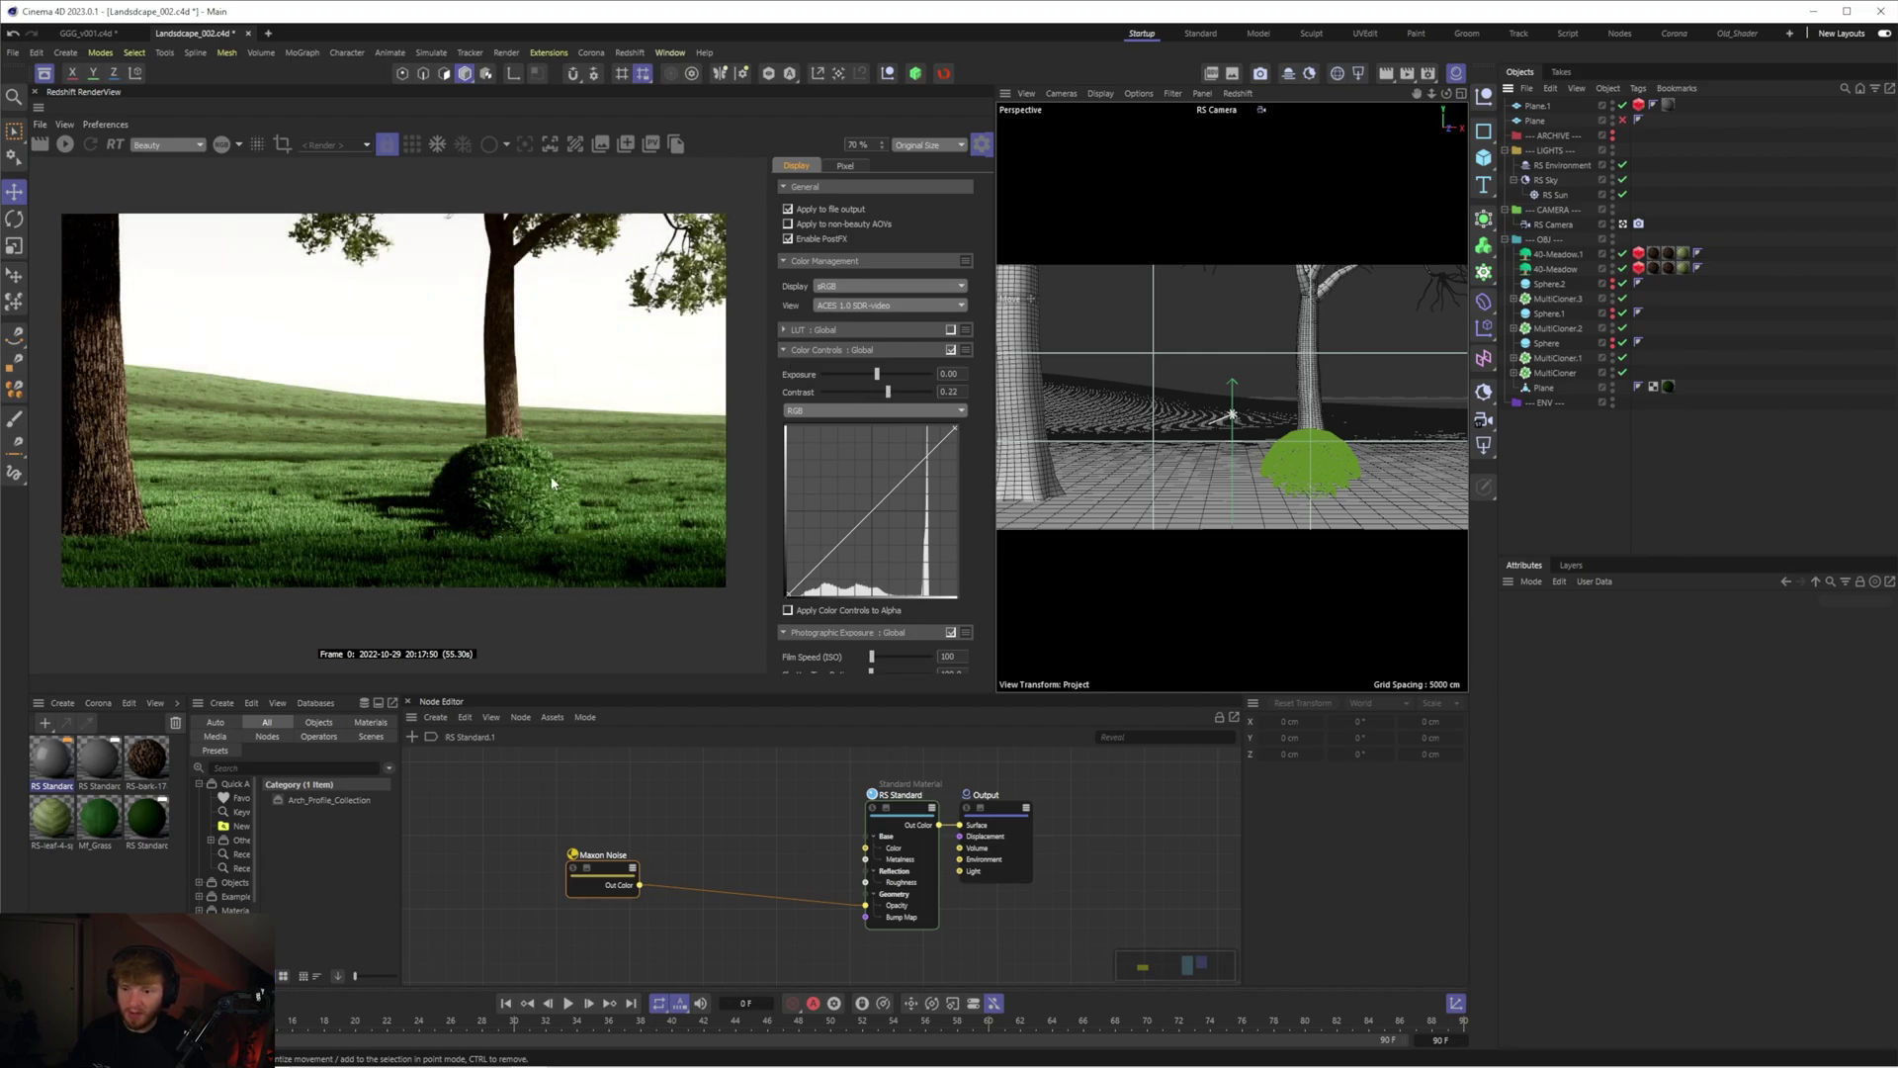
pyautogui.moveTo(887, 392); pyautogui.dragTo(886, 392)
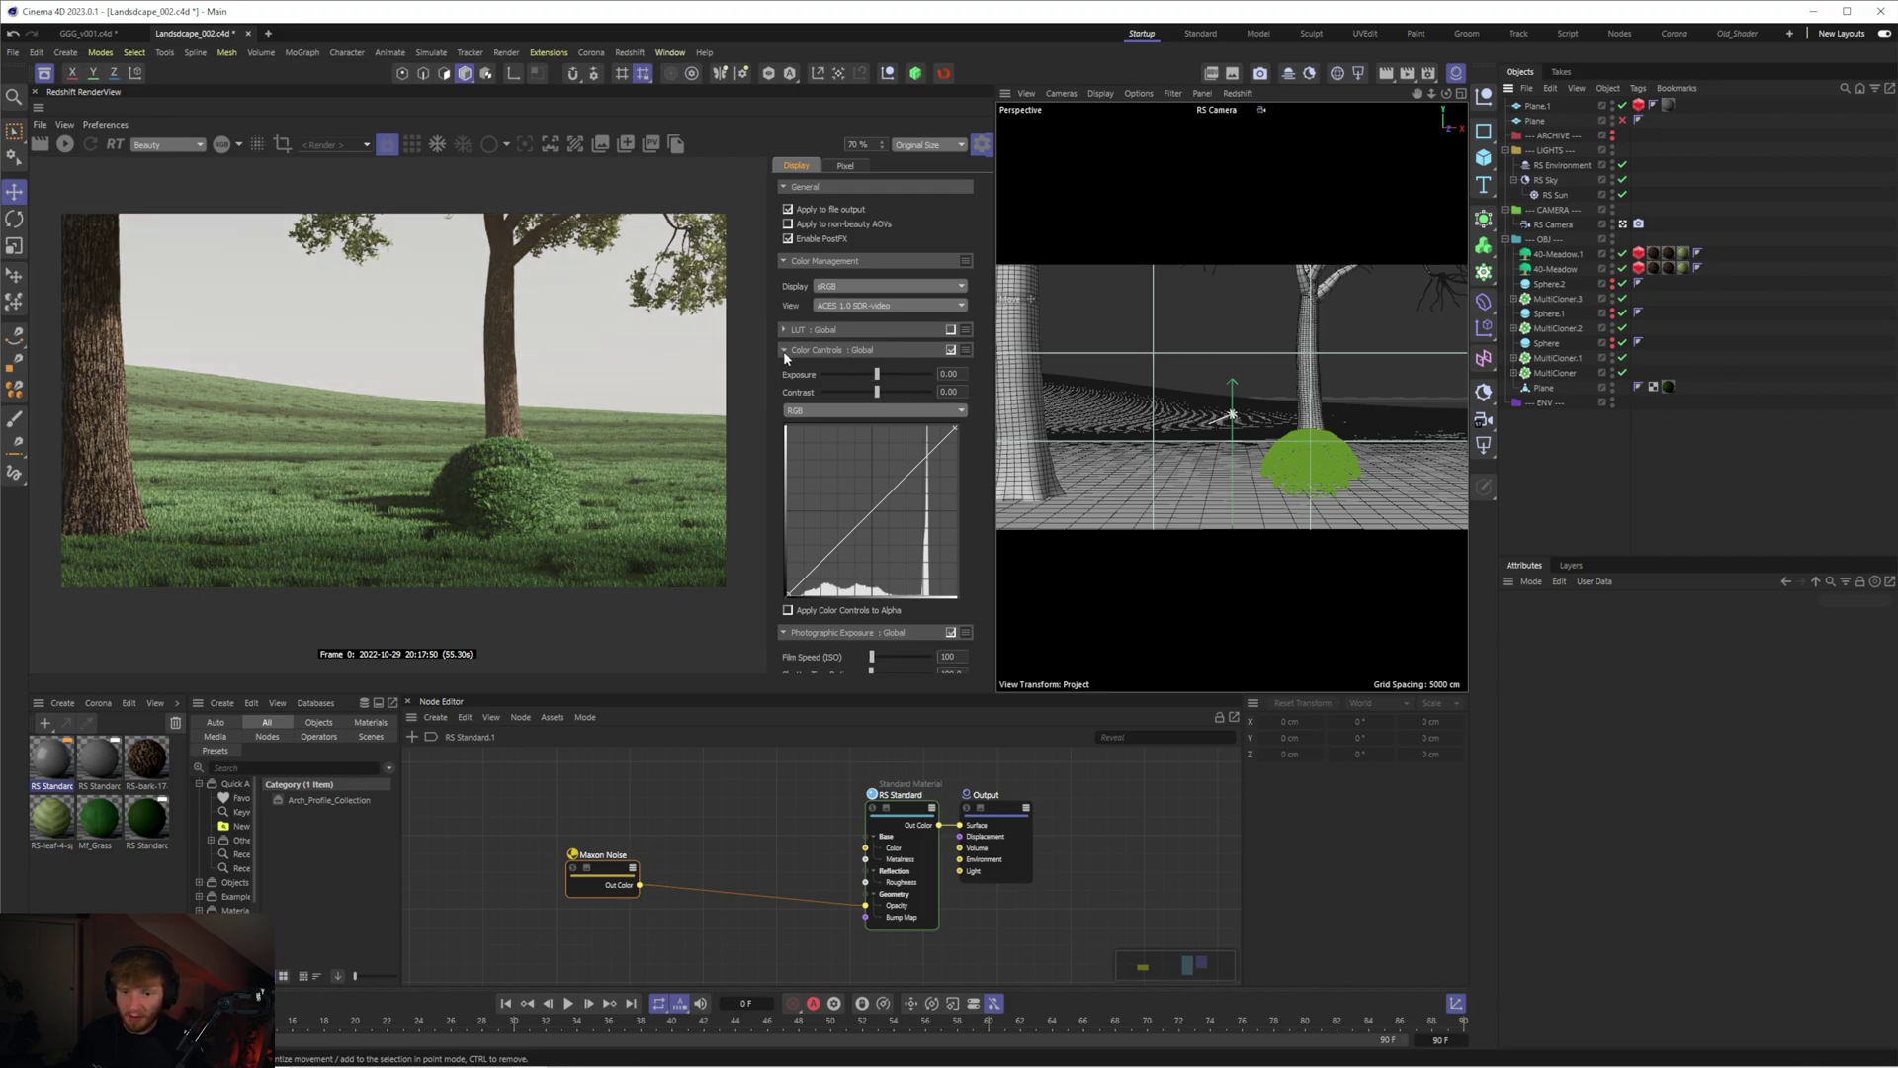
pyautogui.click(784, 352)
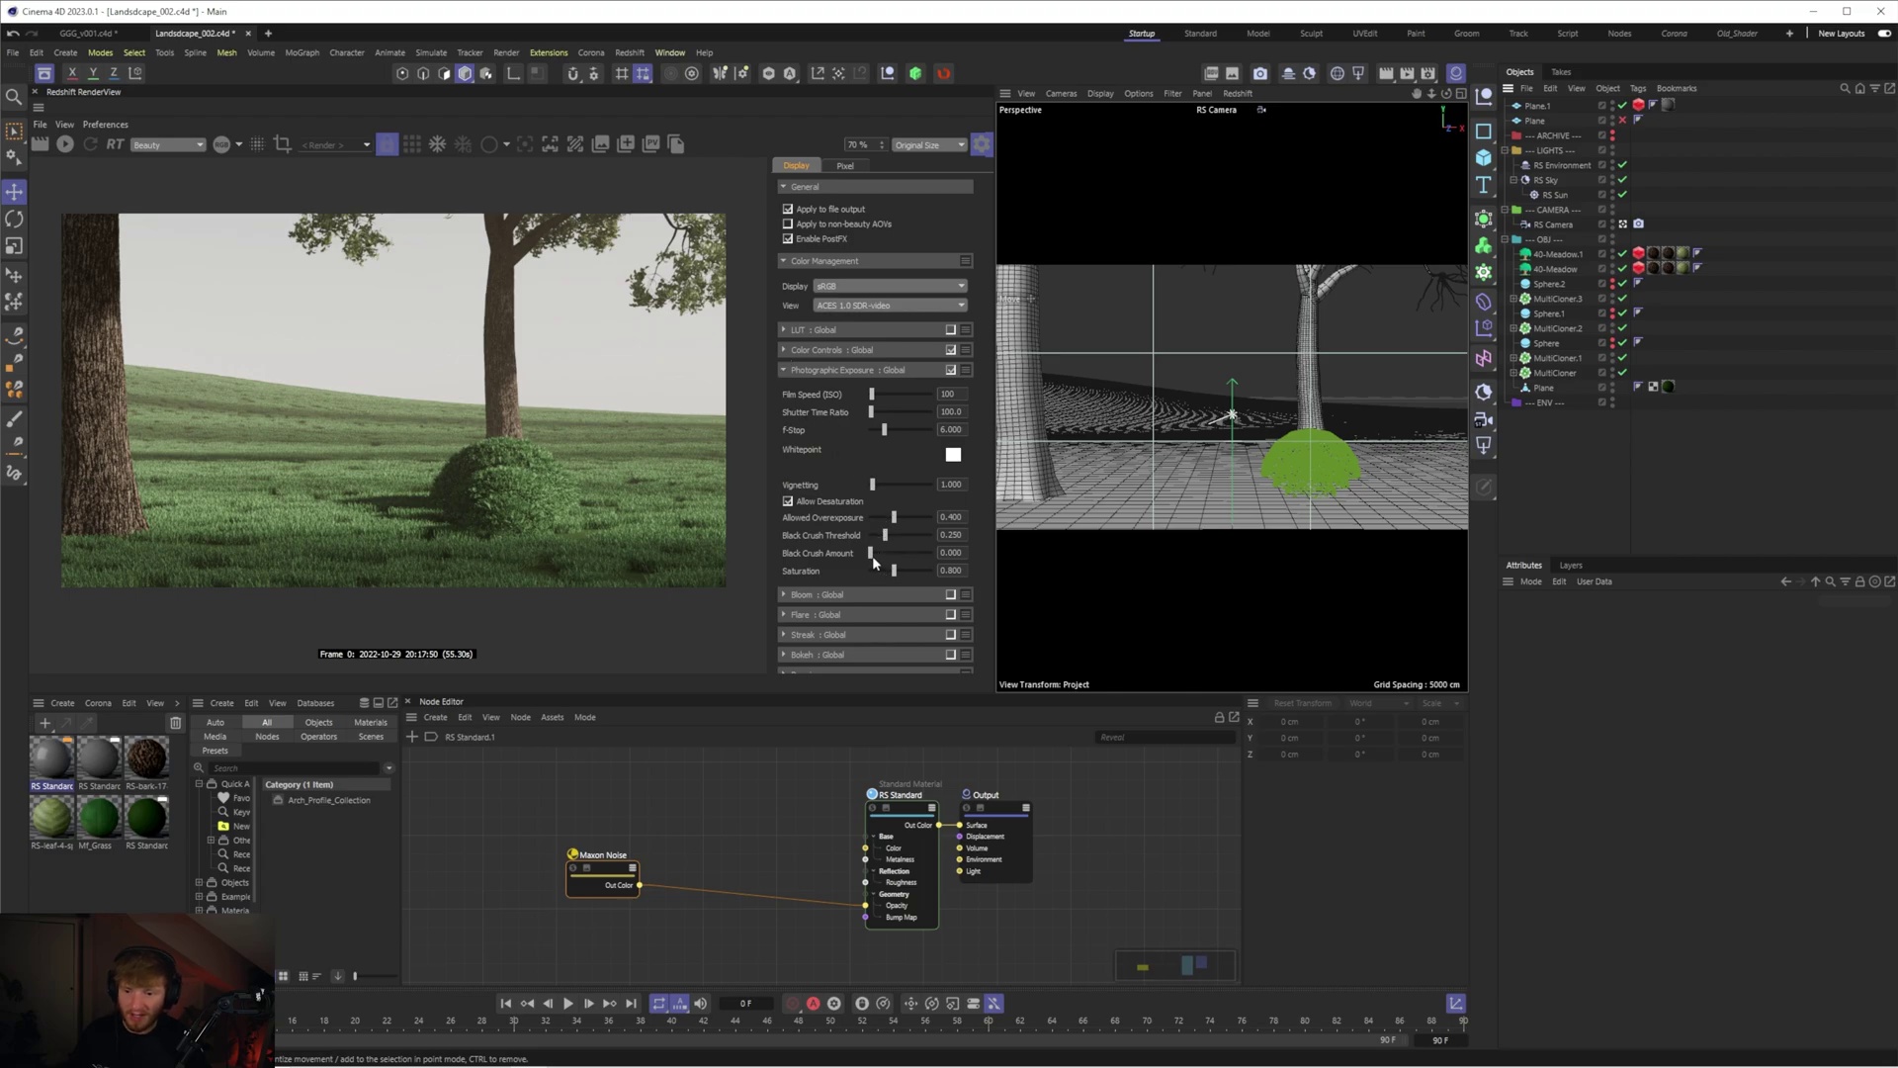
# - Set Black Crush Amount to 0.3 and Black Crush Threshold to 0.5
pyautogui.moveTo(871, 554); pyautogui.dragTo(885, 562)
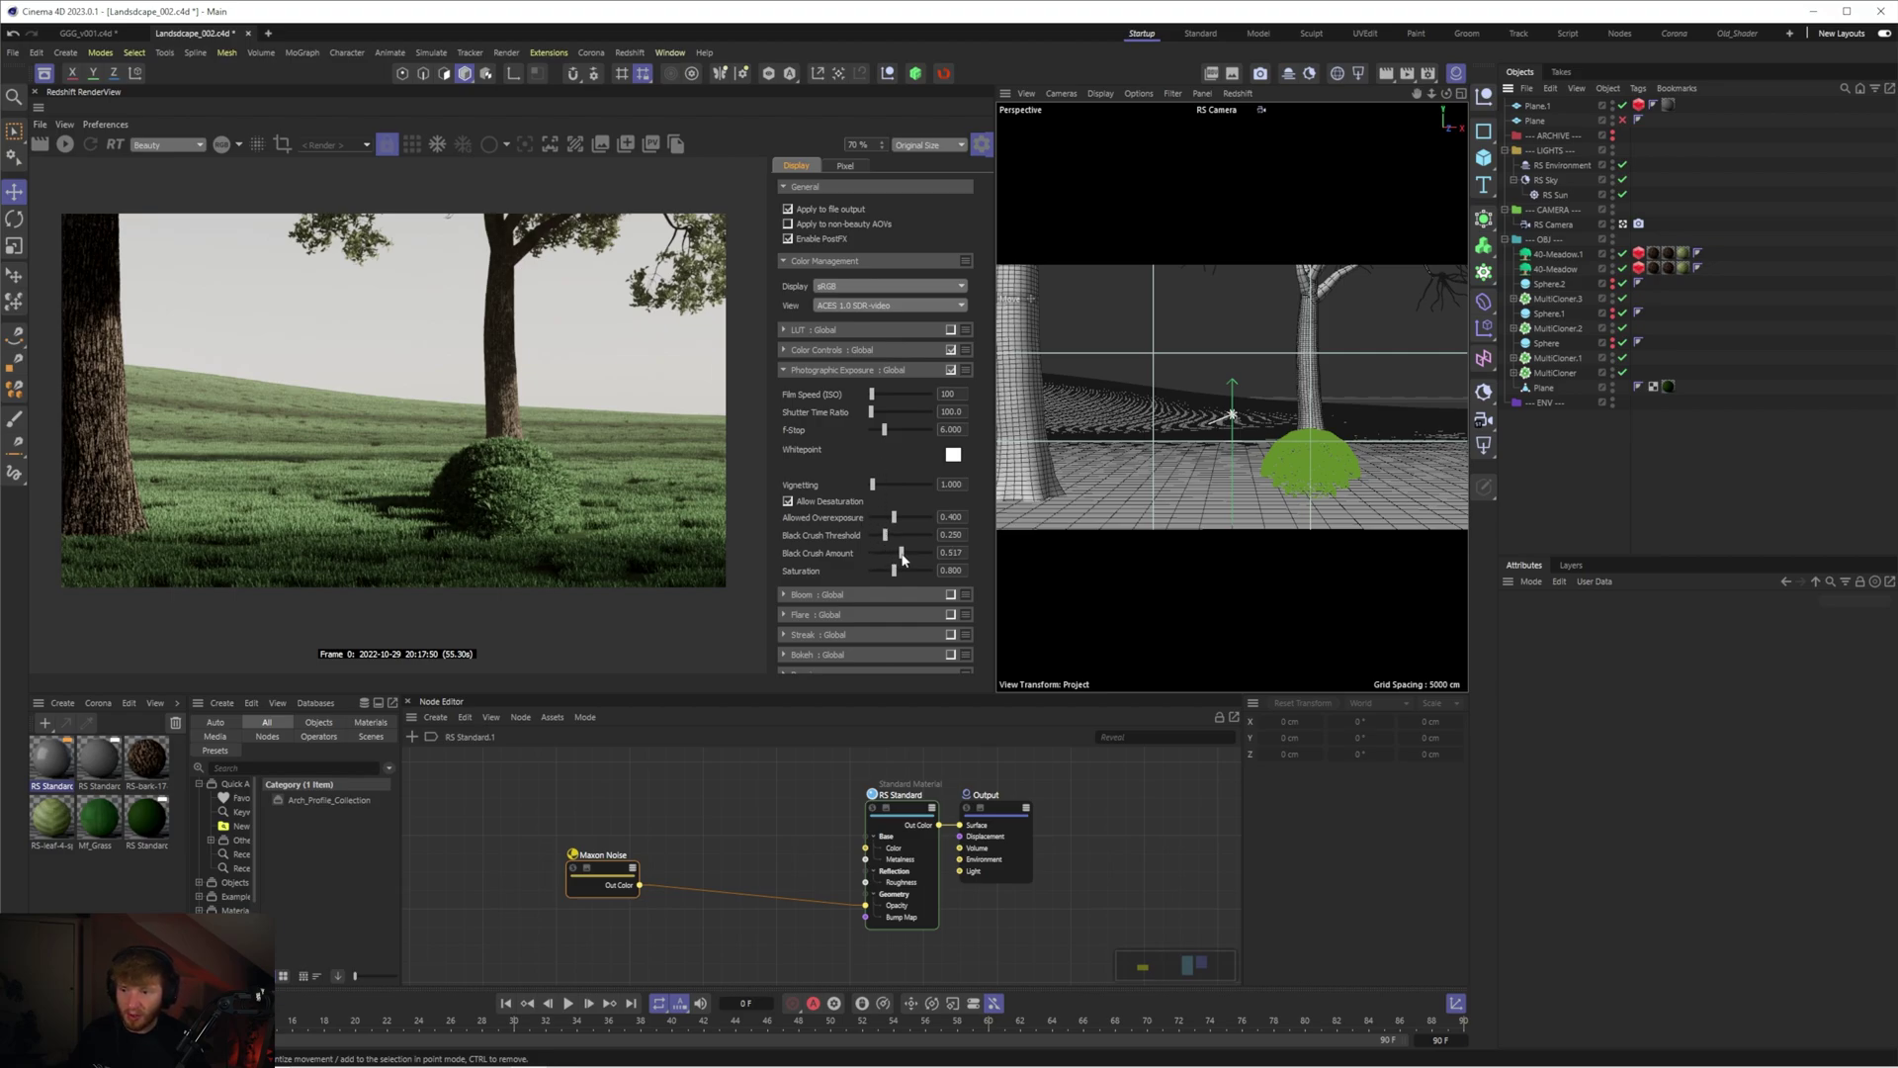
pyautogui.moveTo(901, 558); pyautogui.dragTo(900, 559)
pyautogui.moveTo(887, 535); pyautogui.dragTo(897, 536)
pyautogui.press('BackSpace')
pyautogui.write('5')
pyautogui.press('Return')
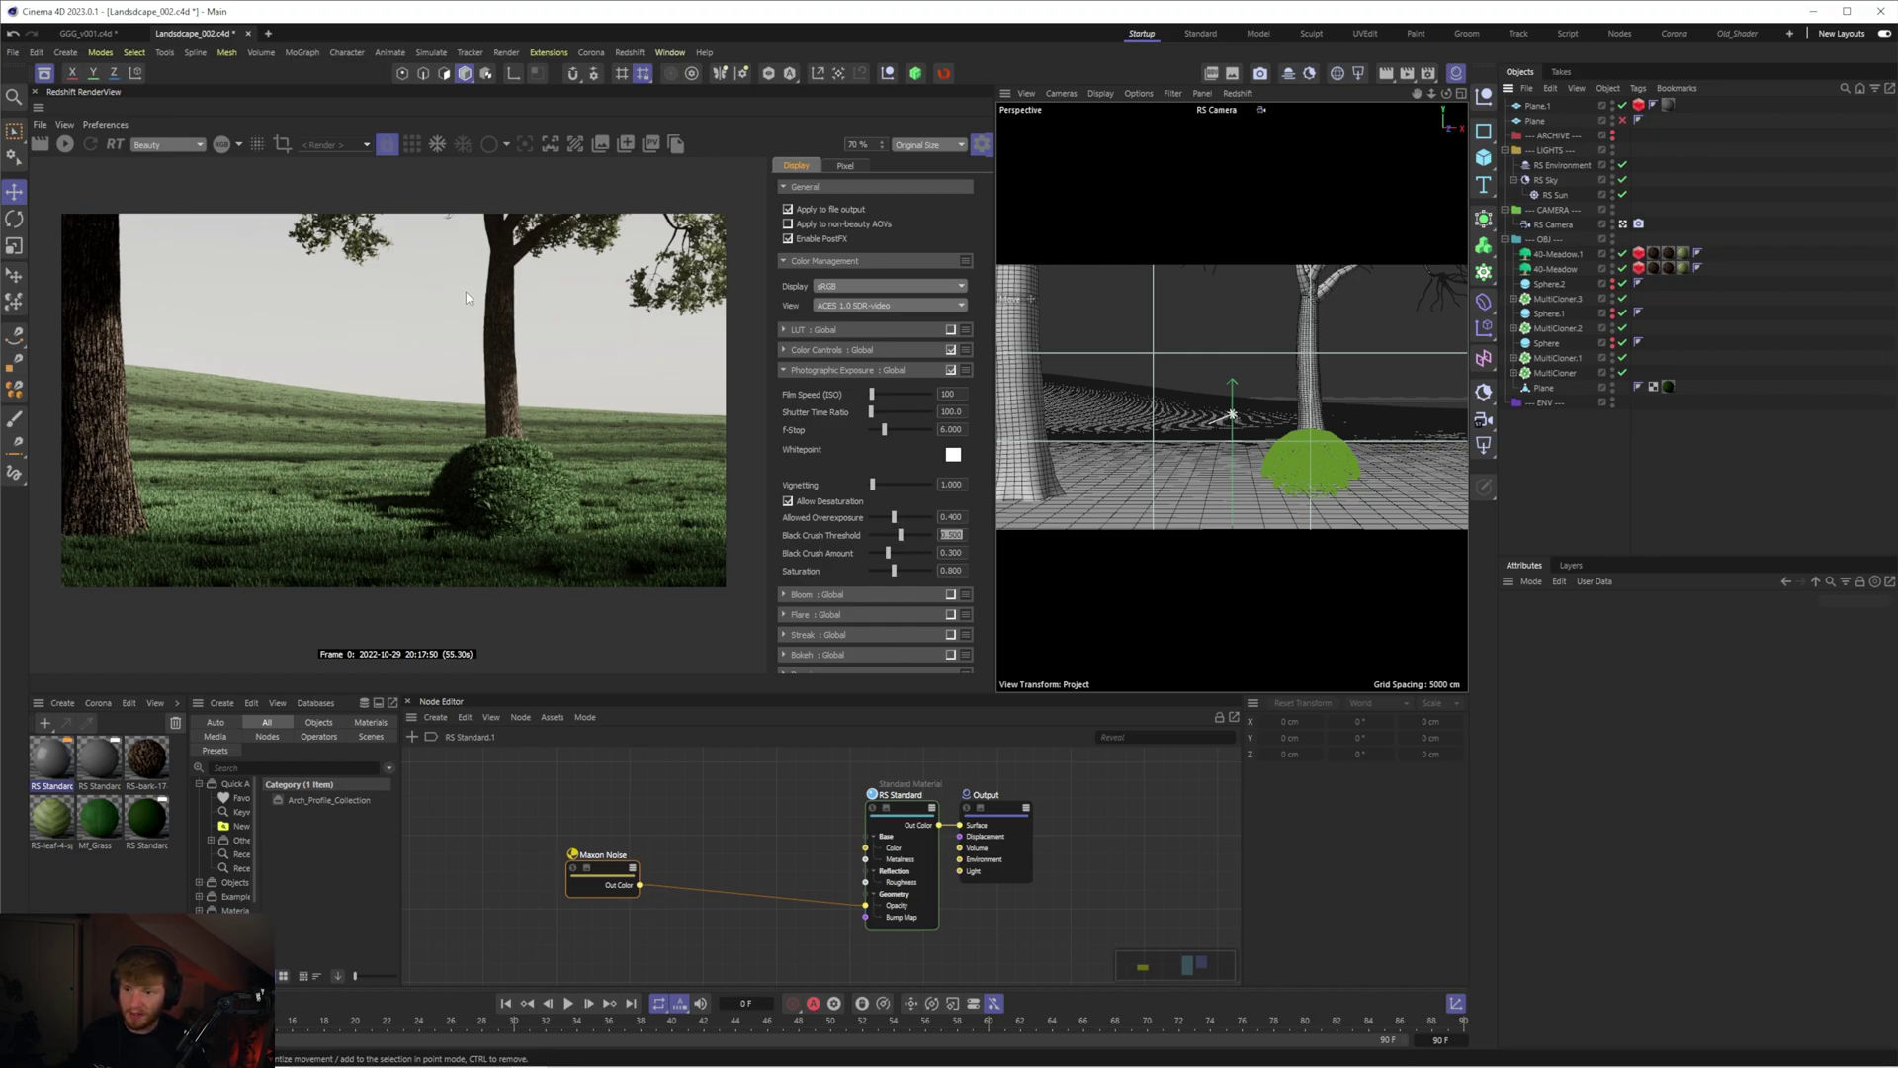
# - Reduce Black Crush Amount to 0.2 and compare the render with Photographic Exposure off and on
pyautogui.click(950, 552)
pyautogui.doubleClick(952, 553)
pyautogui.write('0.1')
pyautogui.press('Return')
pyautogui.click(951, 369)
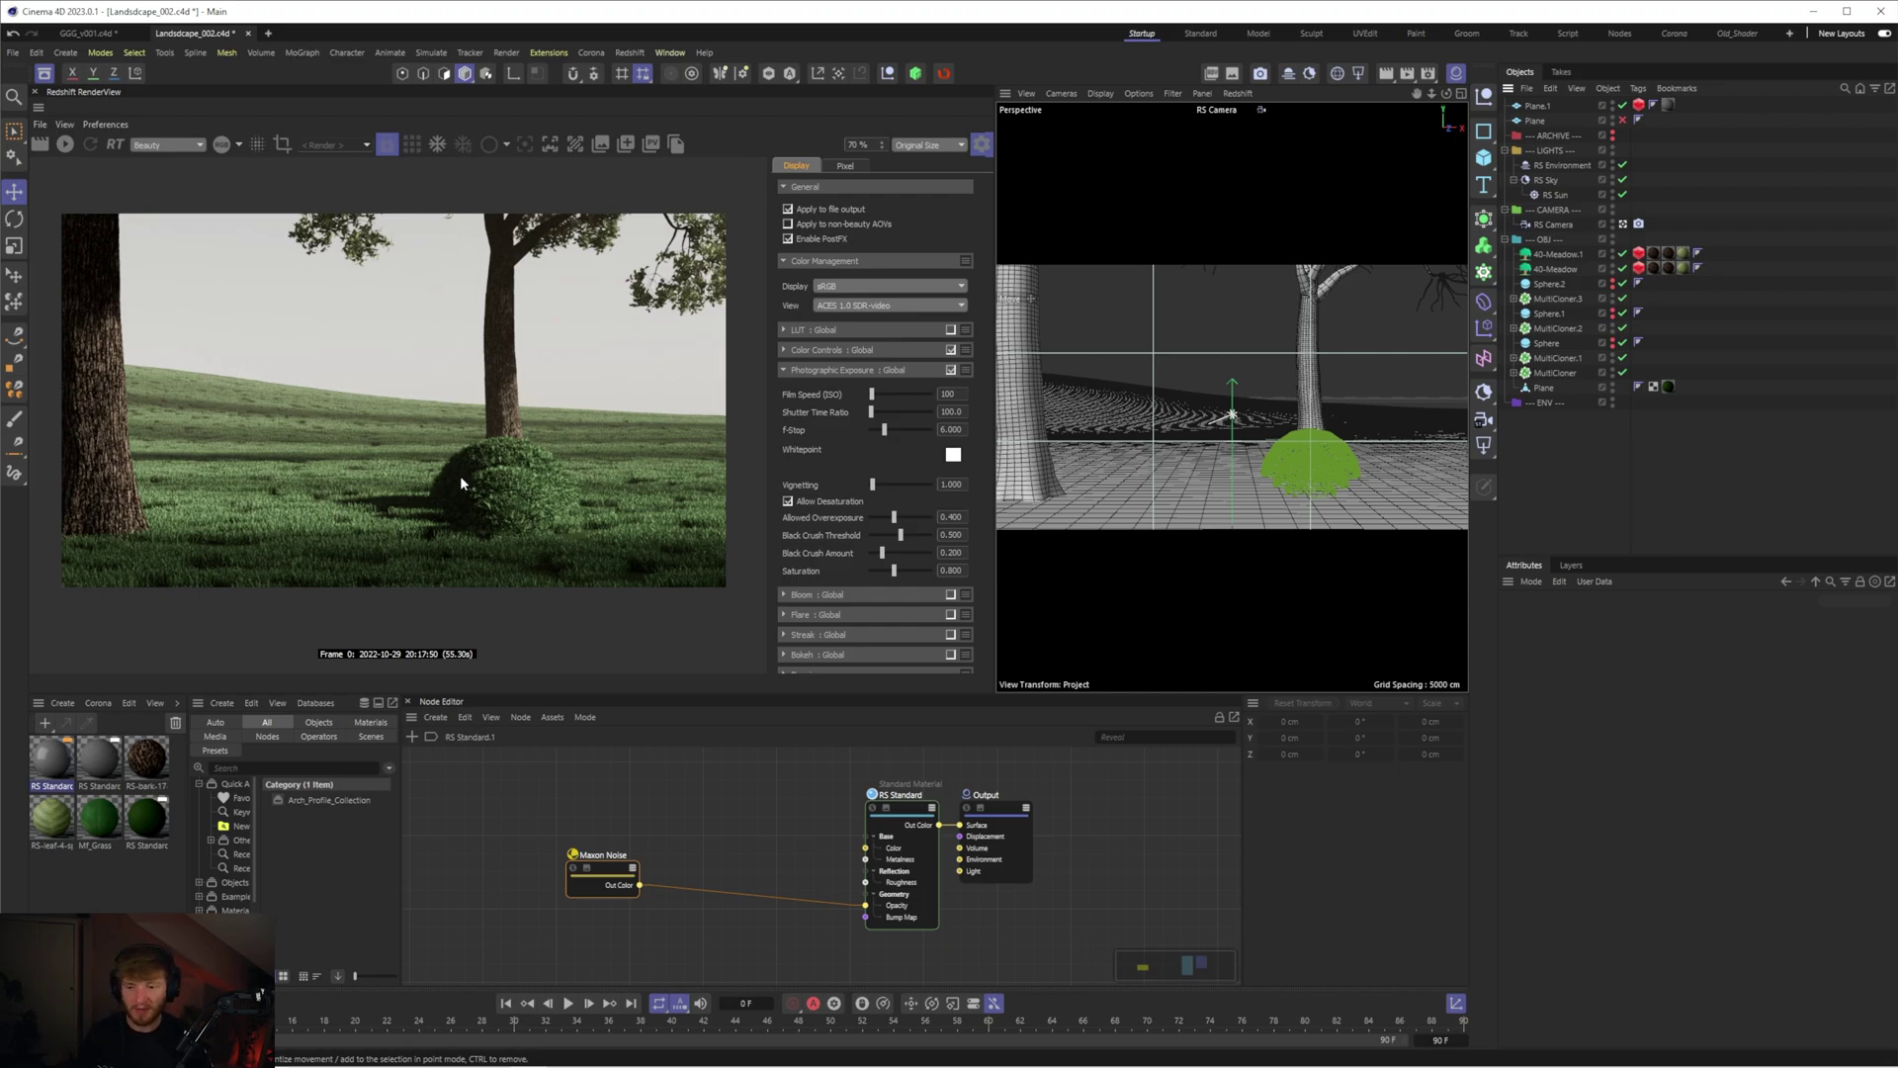
# - Shape the RGB curve in Color Controls with a lowered shadow point, a midtone point and a highlight point
pyautogui.click(781, 370)
pyautogui.click(783, 349)
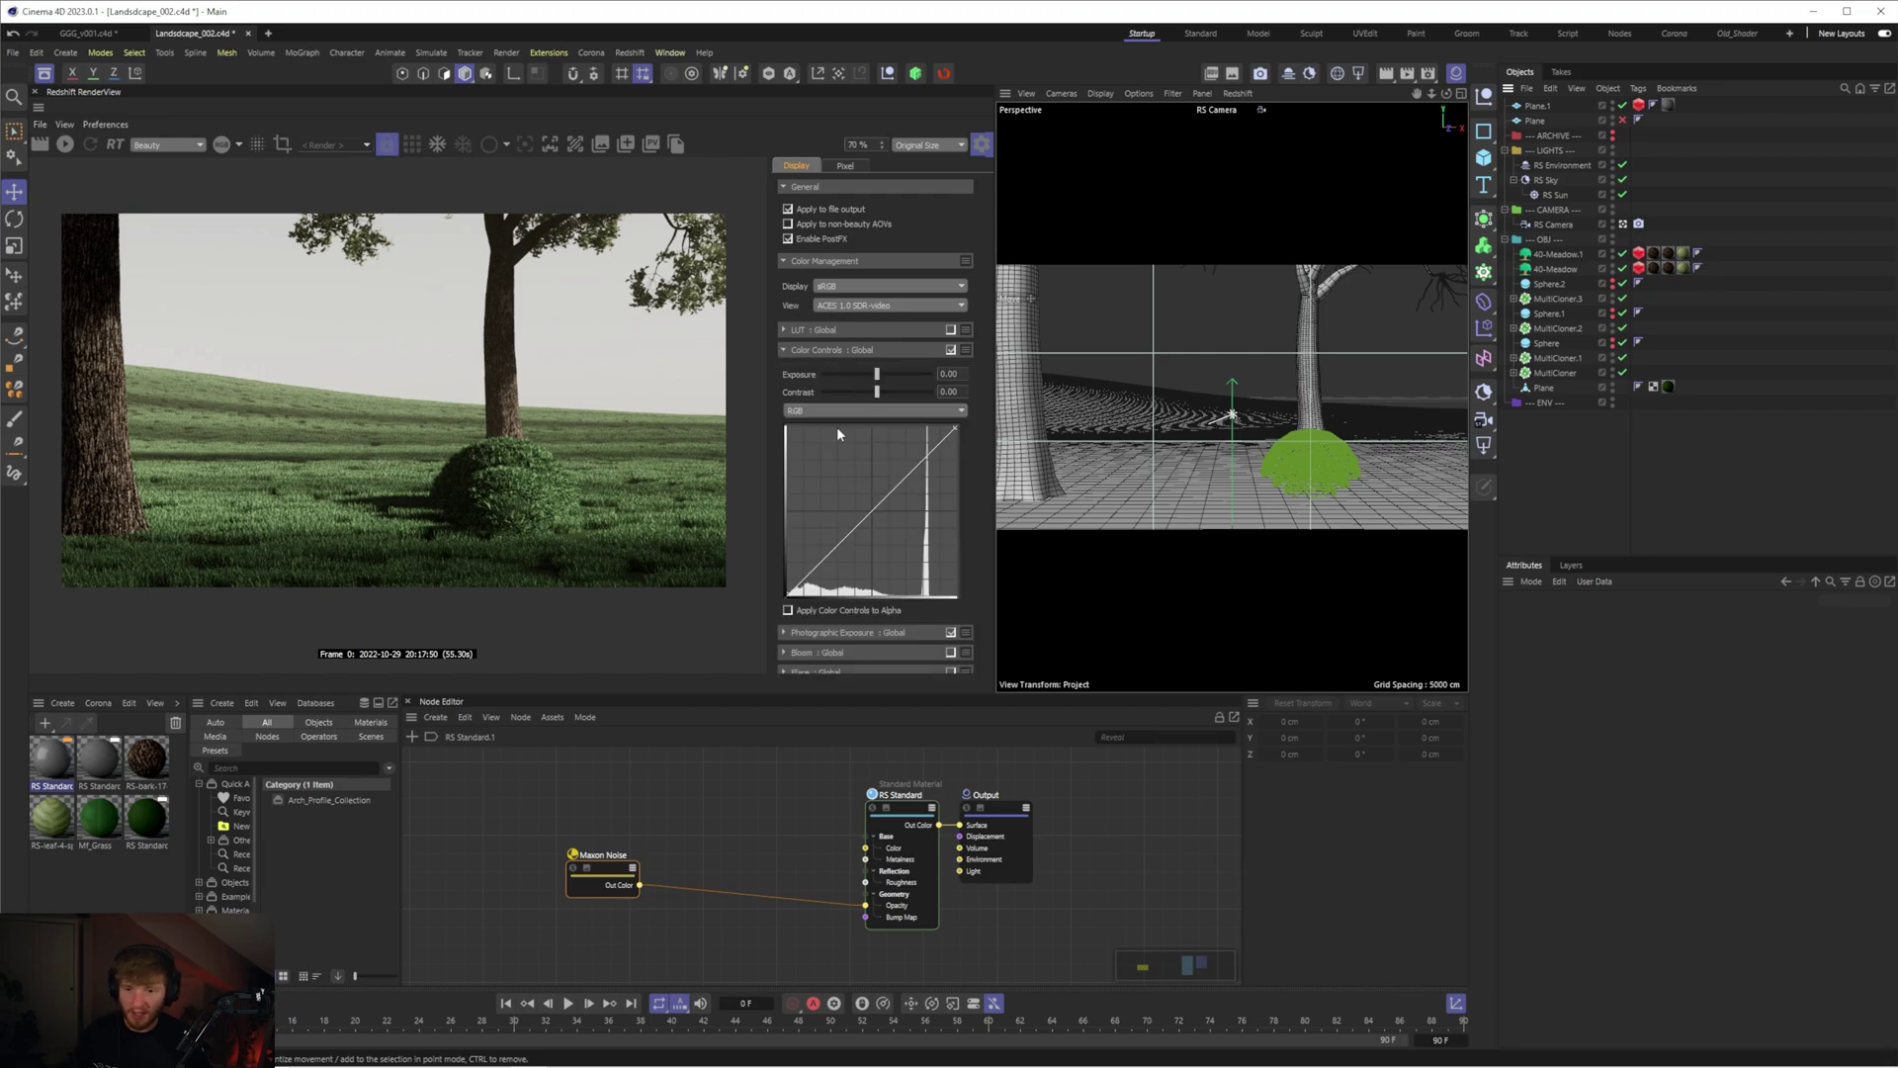
pyautogui.click(818, 567)
pyautogui.moveTo(820, 564); pyautogui.dragTo(816, 574)
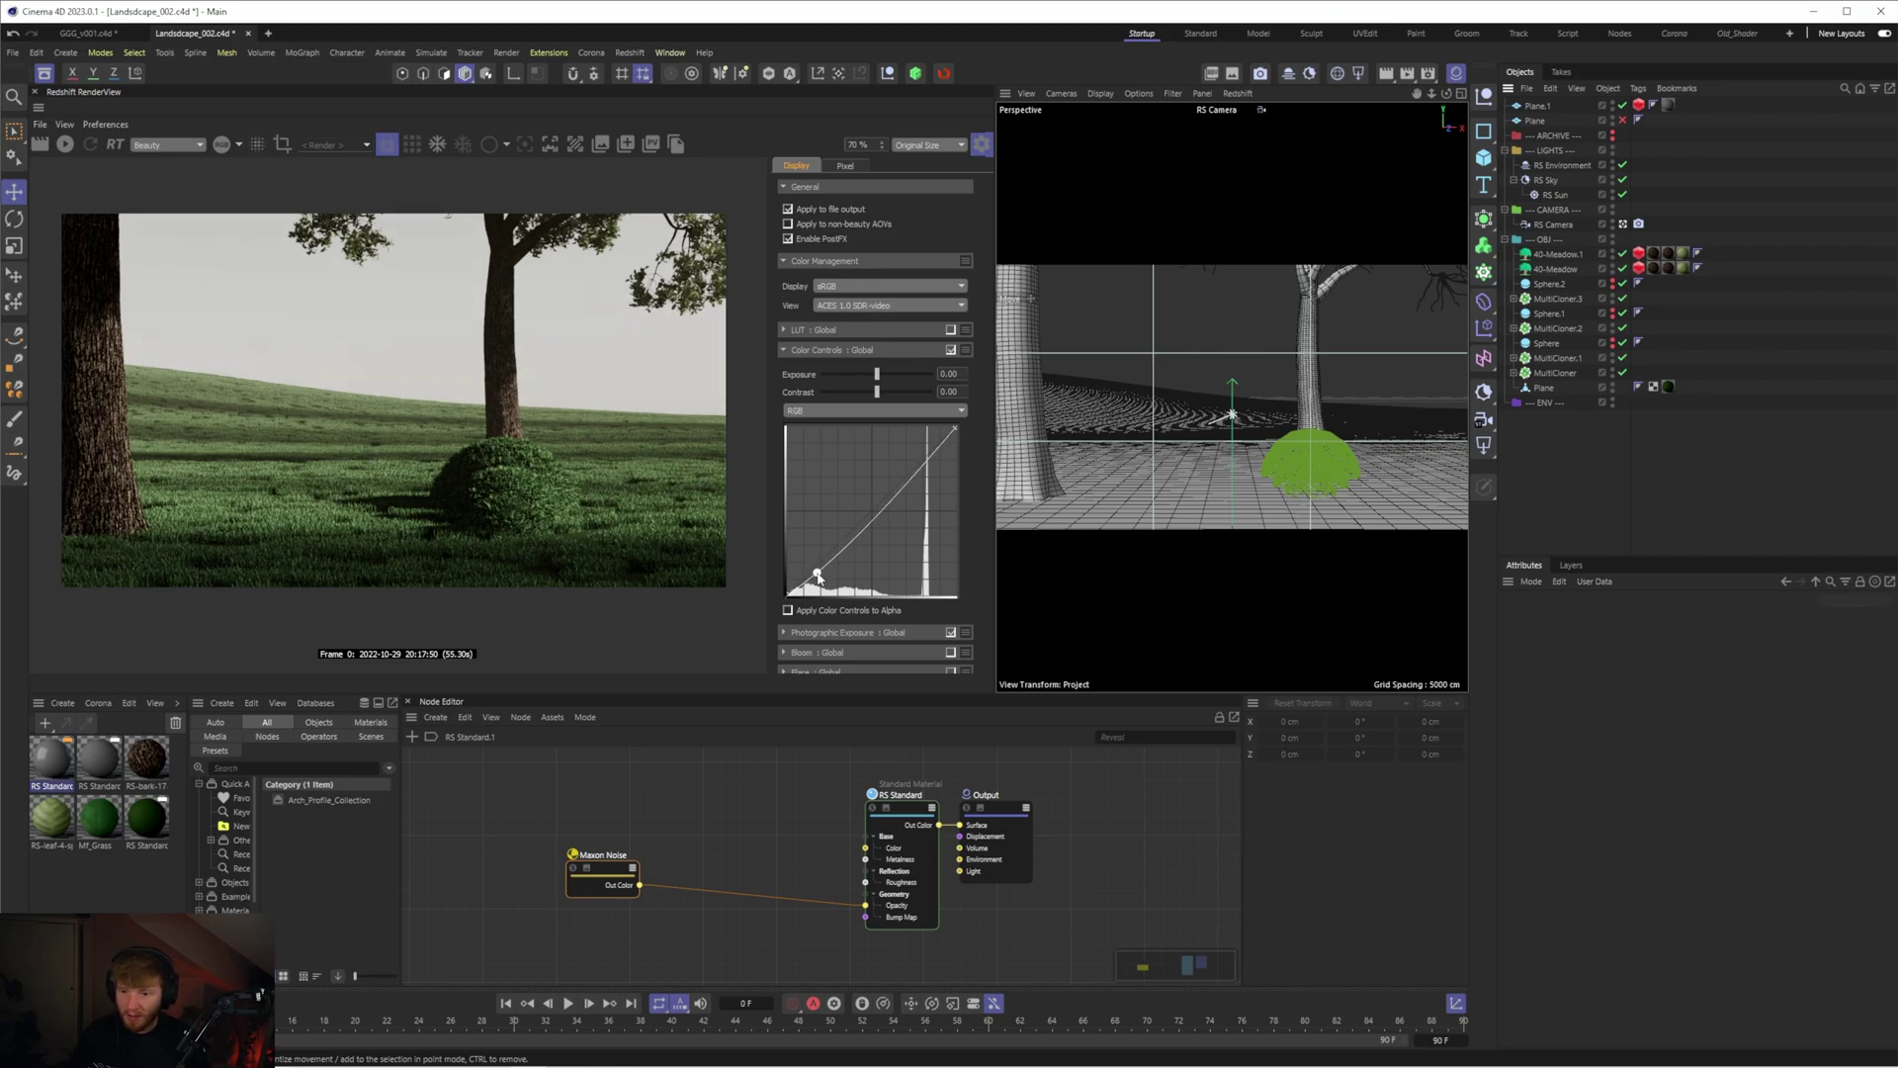
pyautogui.click(874, 512)
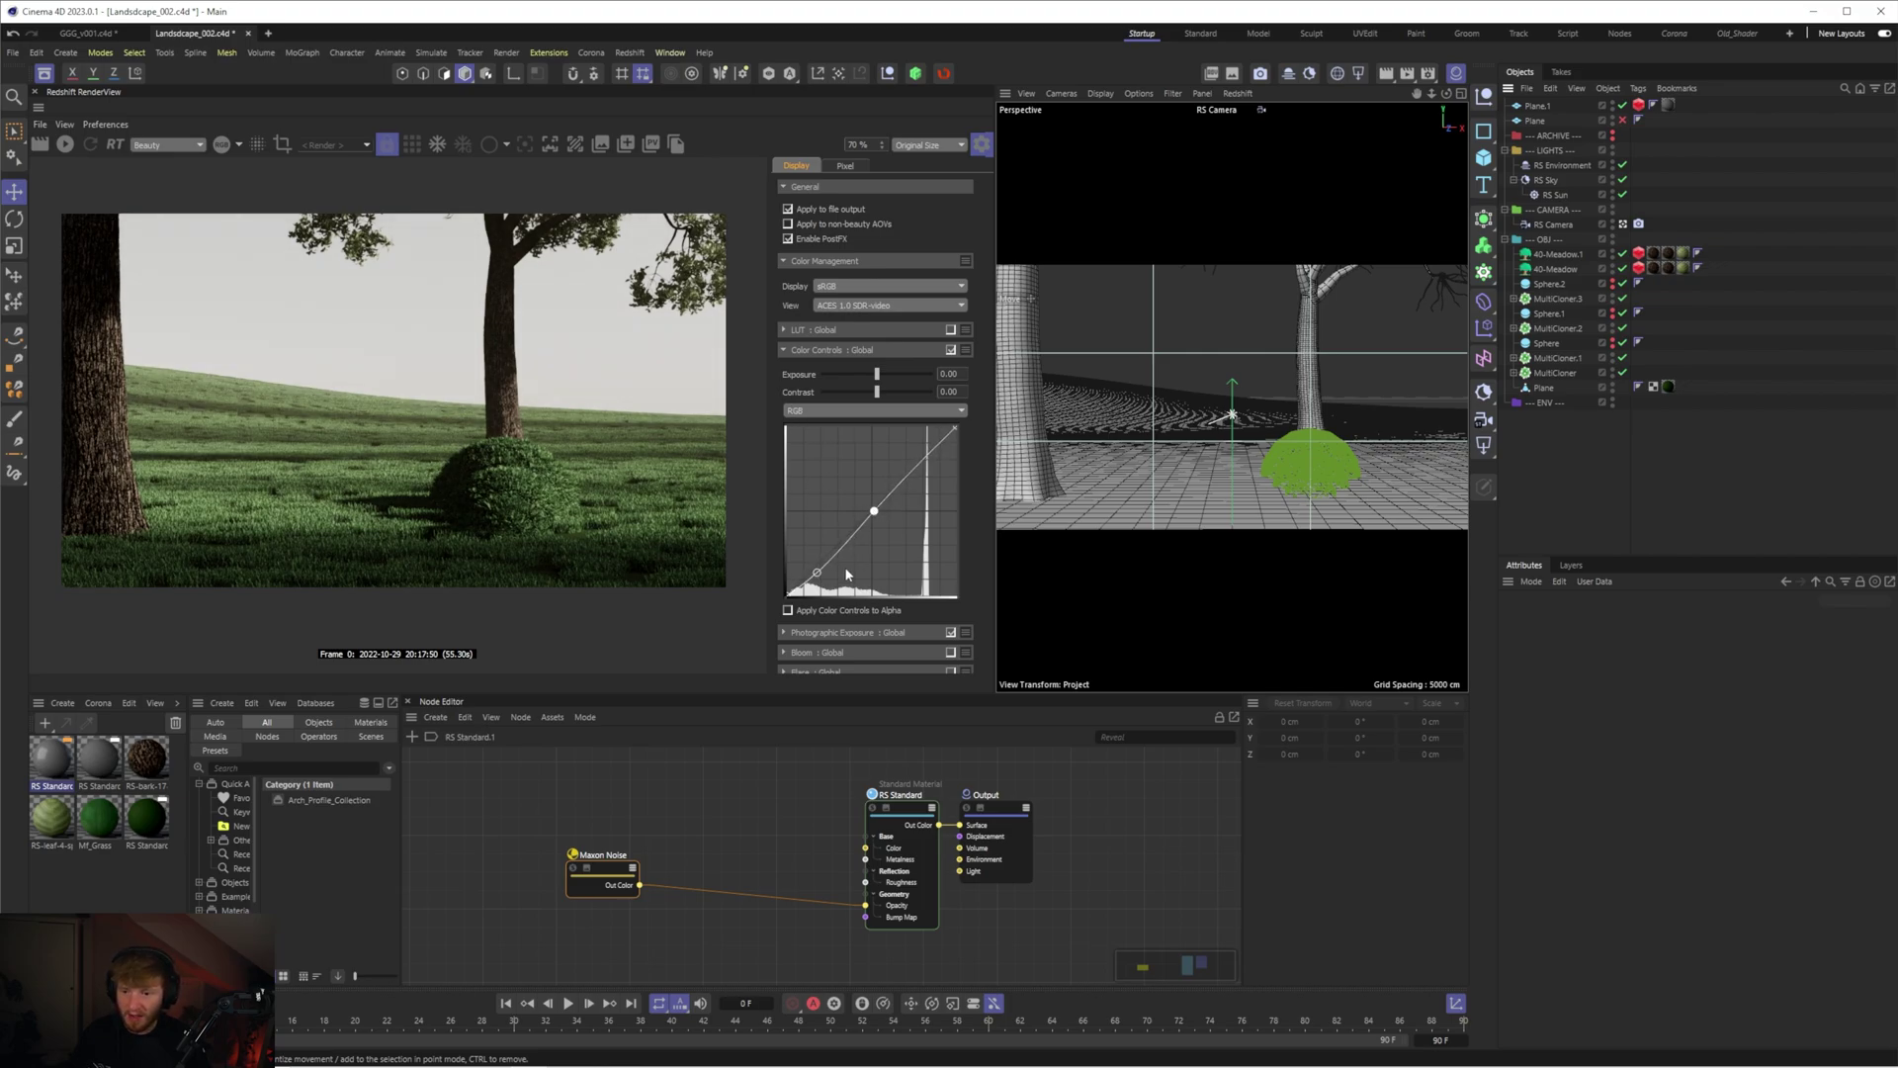
pyautogui.moveTo(816, 572)
pyautogui.mouseDown()
pyautogui.moveTo(807, 557)
pyautogui.moveTo(814, 572)
pyautogui.moveTo(836, 548)
pyautogui.moveTo(815, 573)
pyautogui.moveTo(809, 558)
pyautogui.moveTo(821, 570)
pyautogui.moveTo(932, 446)
pyautogui.moveTo(821, 563)
pyautogui.moveTo(911, 500)
pyautogui.moveTo(807, 578)
pyautogui.mouseUp()
pyautogui.click(935, 451)
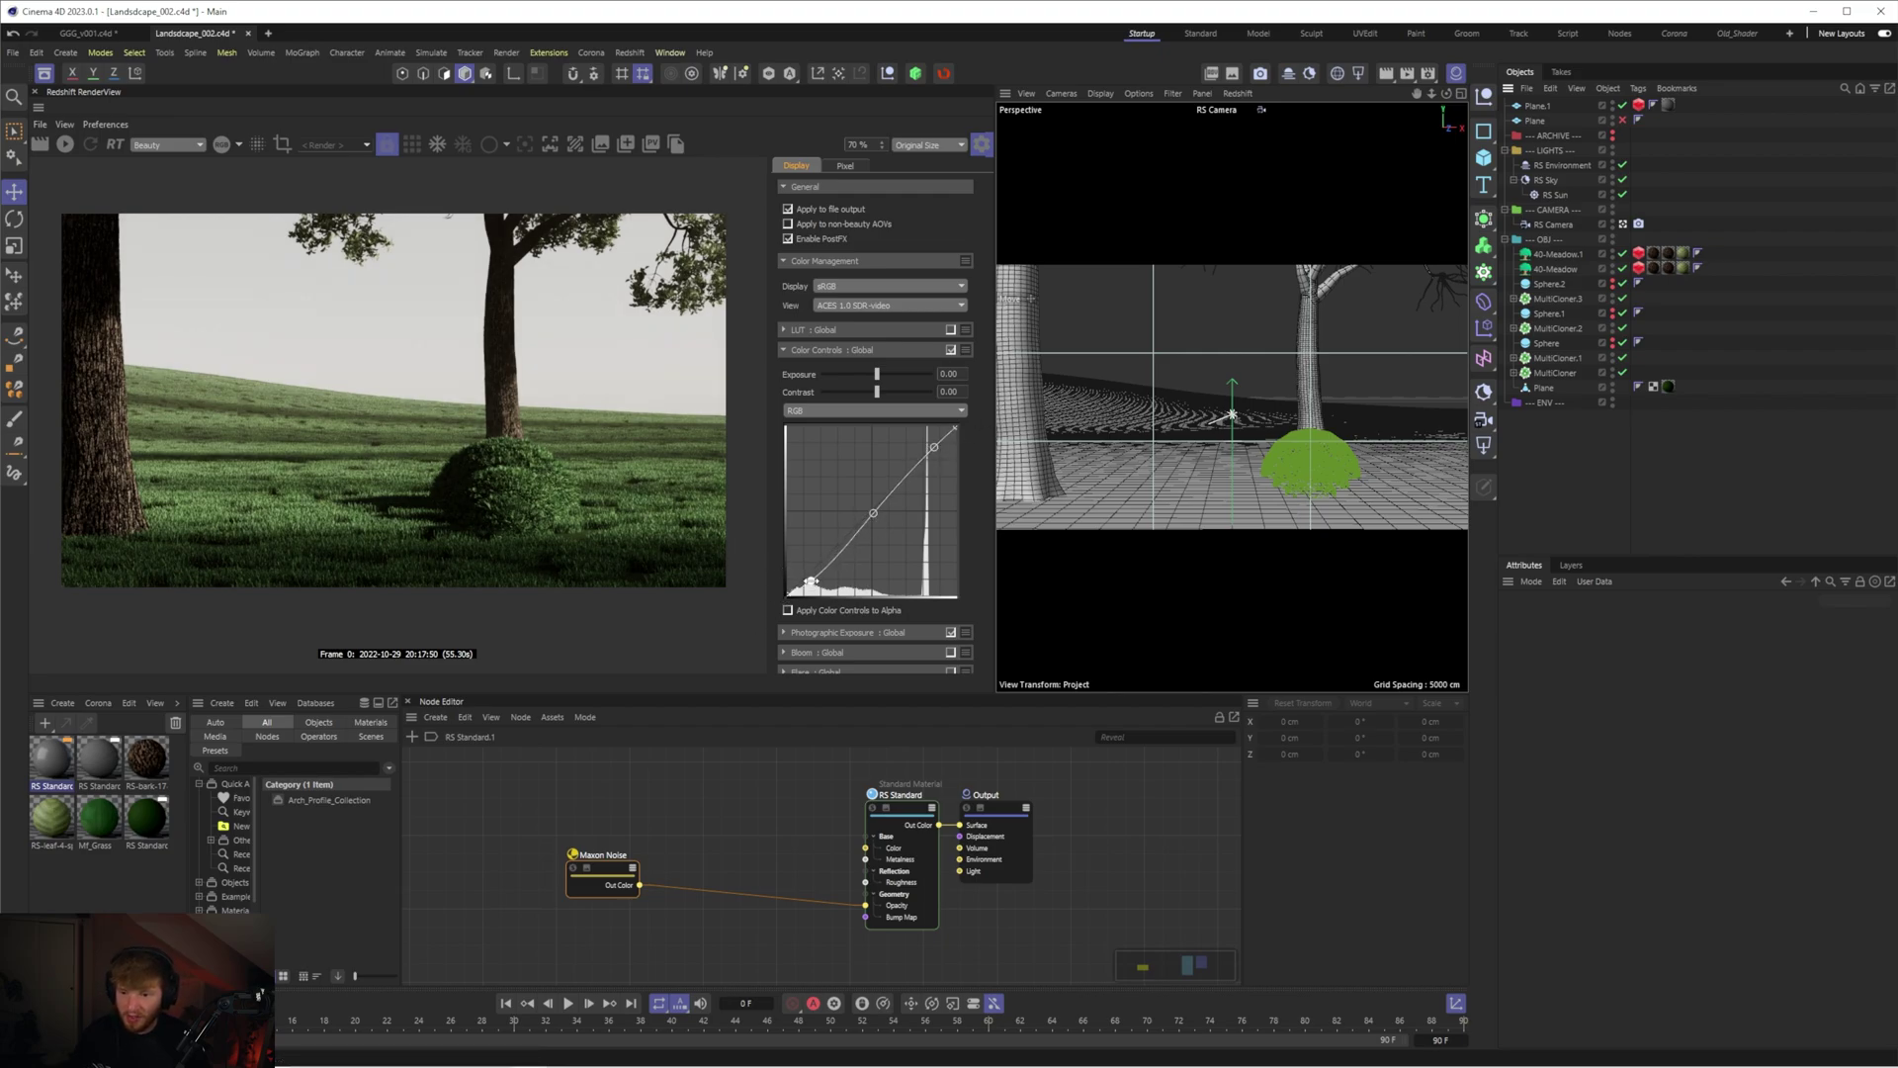
# - Fine-tune the three RGB curve points and compare the render with Color Controls off and on
pyautogui.moveTo(809, 580); pyautogui.dragTo(812, 578)
pyautogui.moveTo(874, 514); pyautogui.dragTo(872, 511)
pyautogui.moveTo(935, 447); pyautogui.dragTo(937, 444)
pyautogui.click(949, 350)
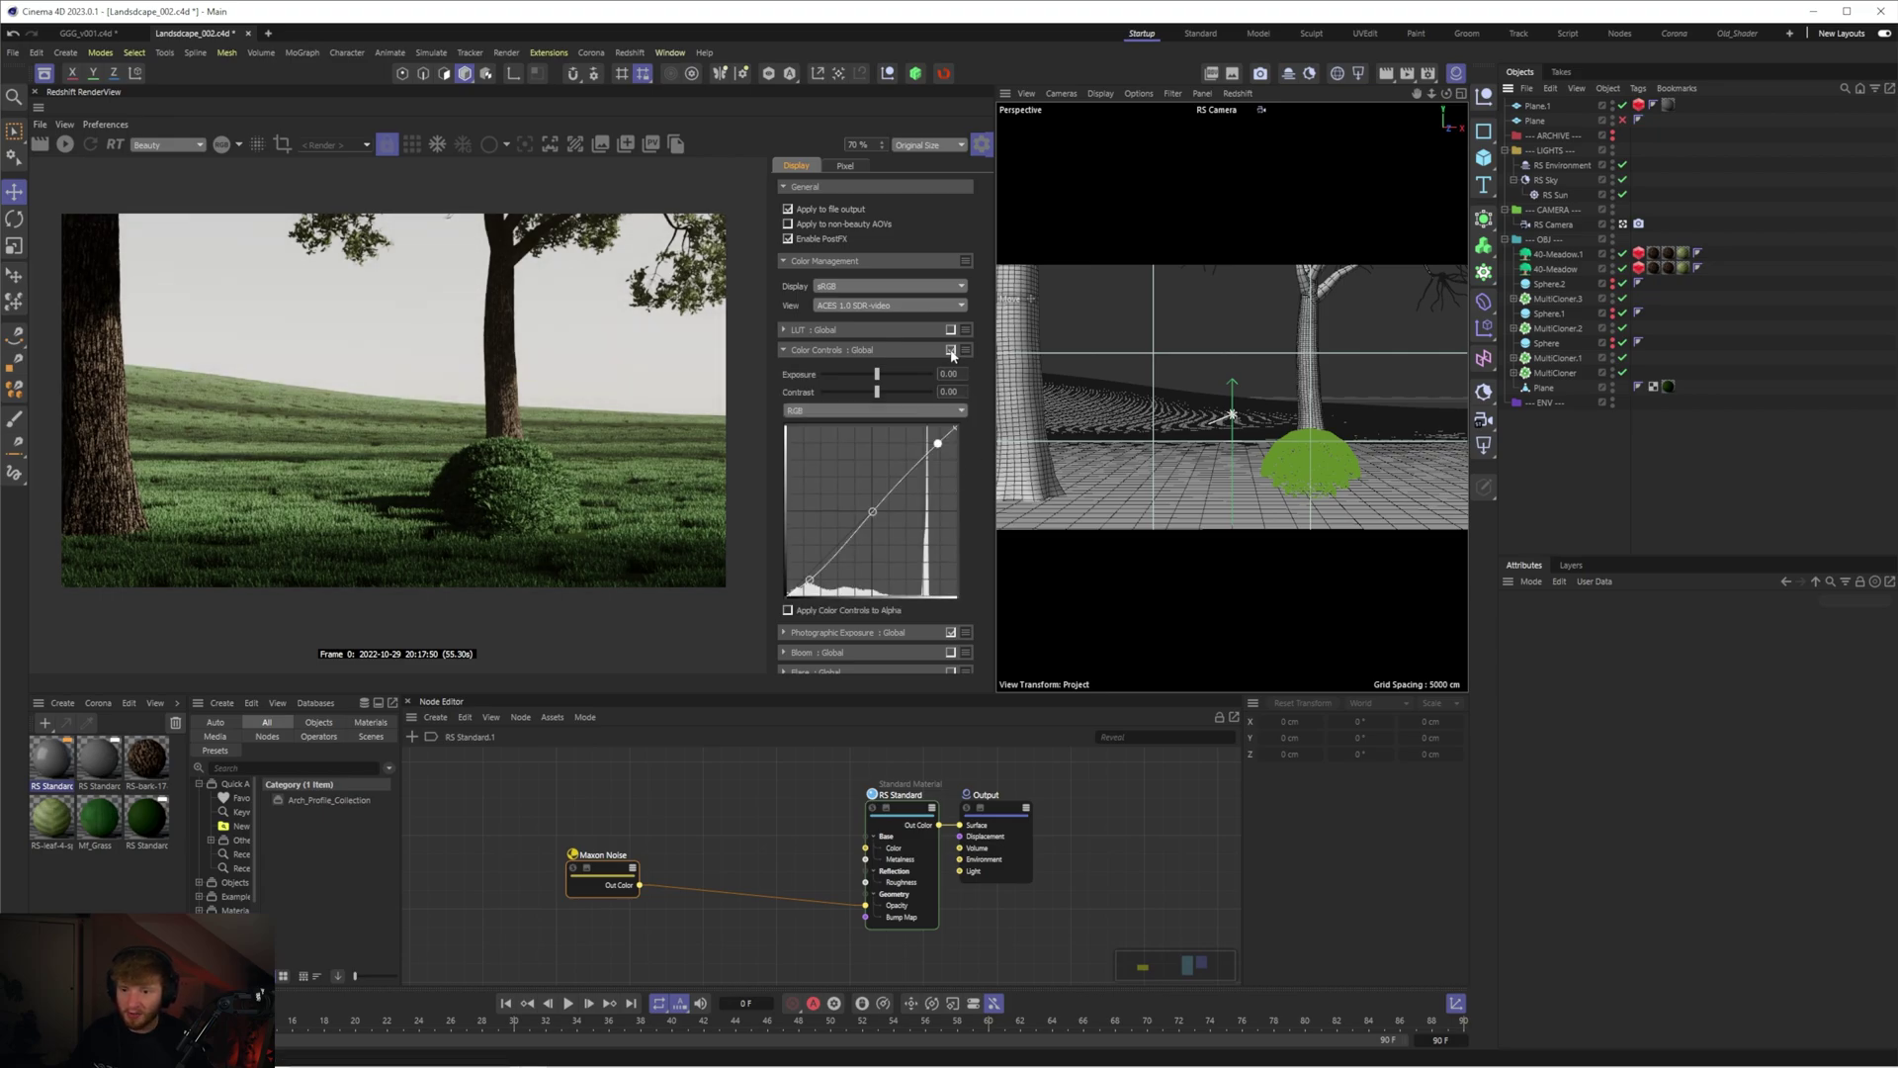
pyautogui.click(950, 350)
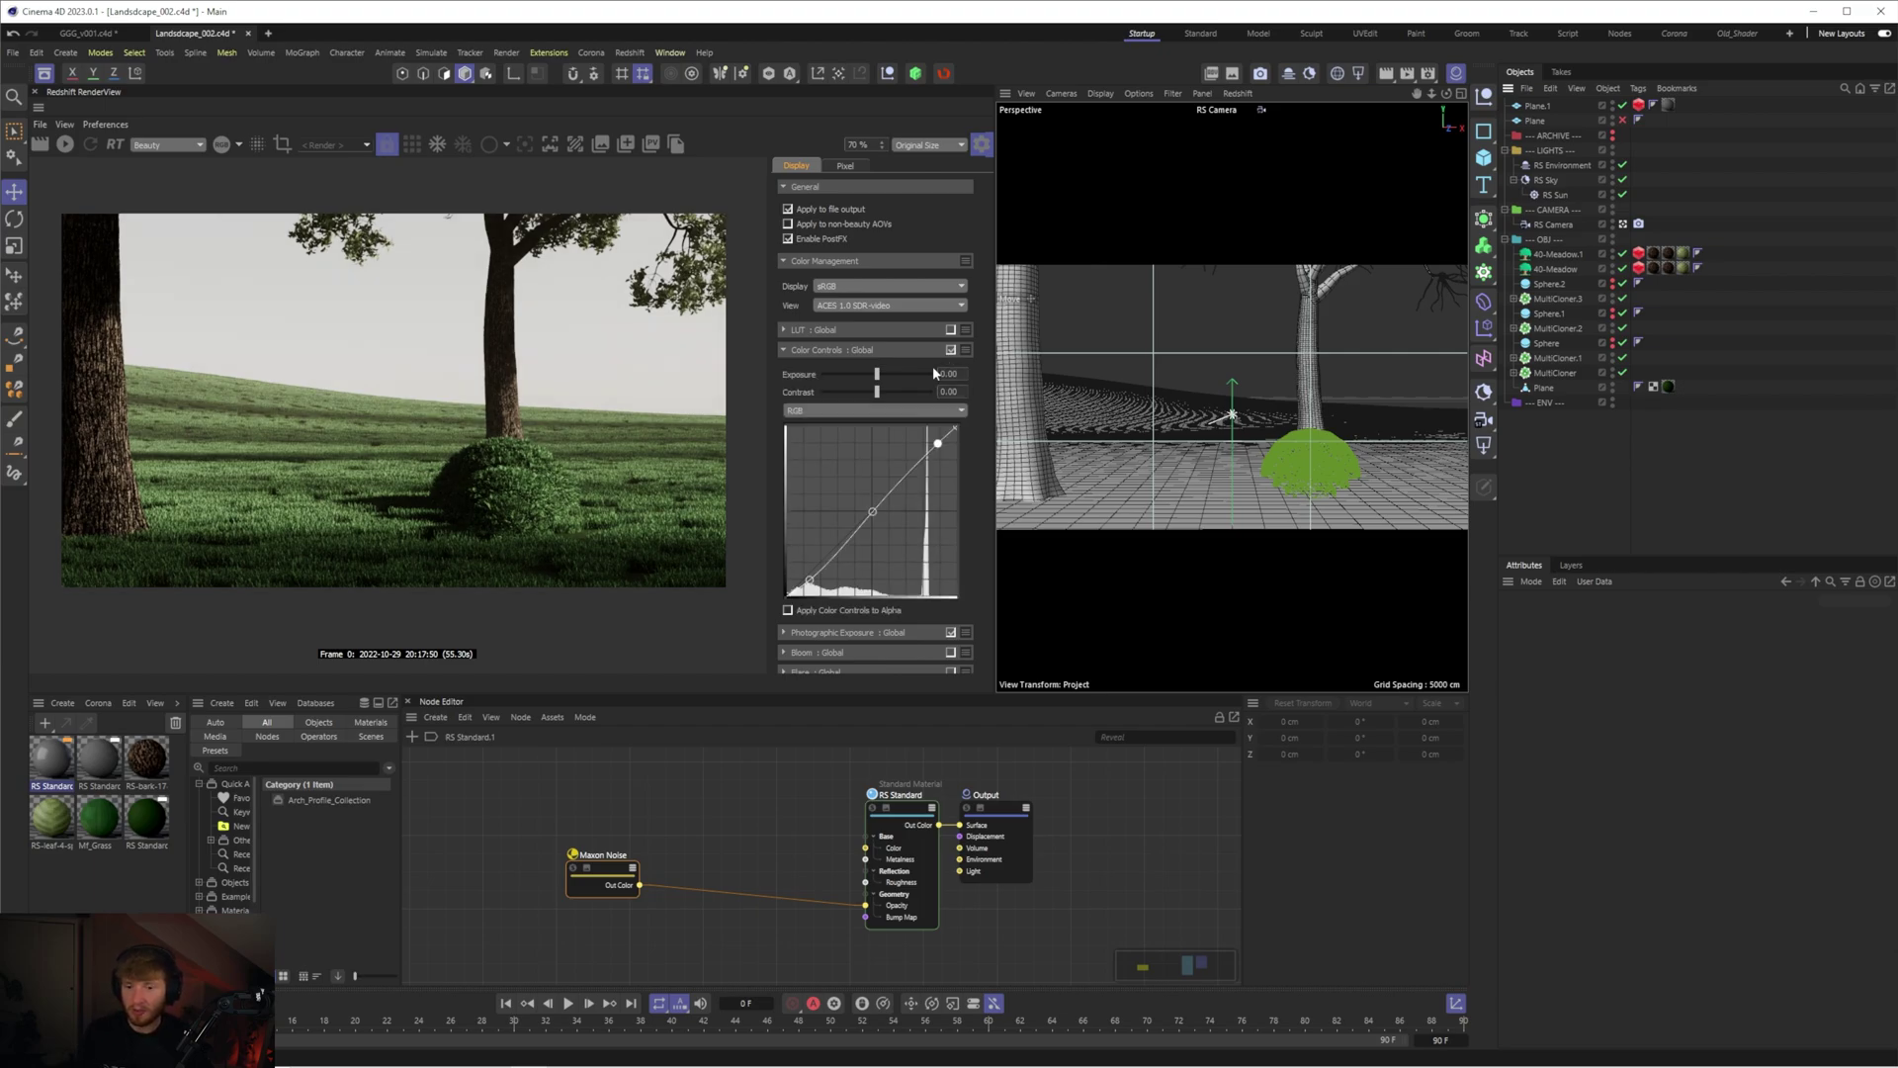
# - Adjust the Red channel curve with points in the shadows, midtones and highlights
pyautogui.click(854, 410)
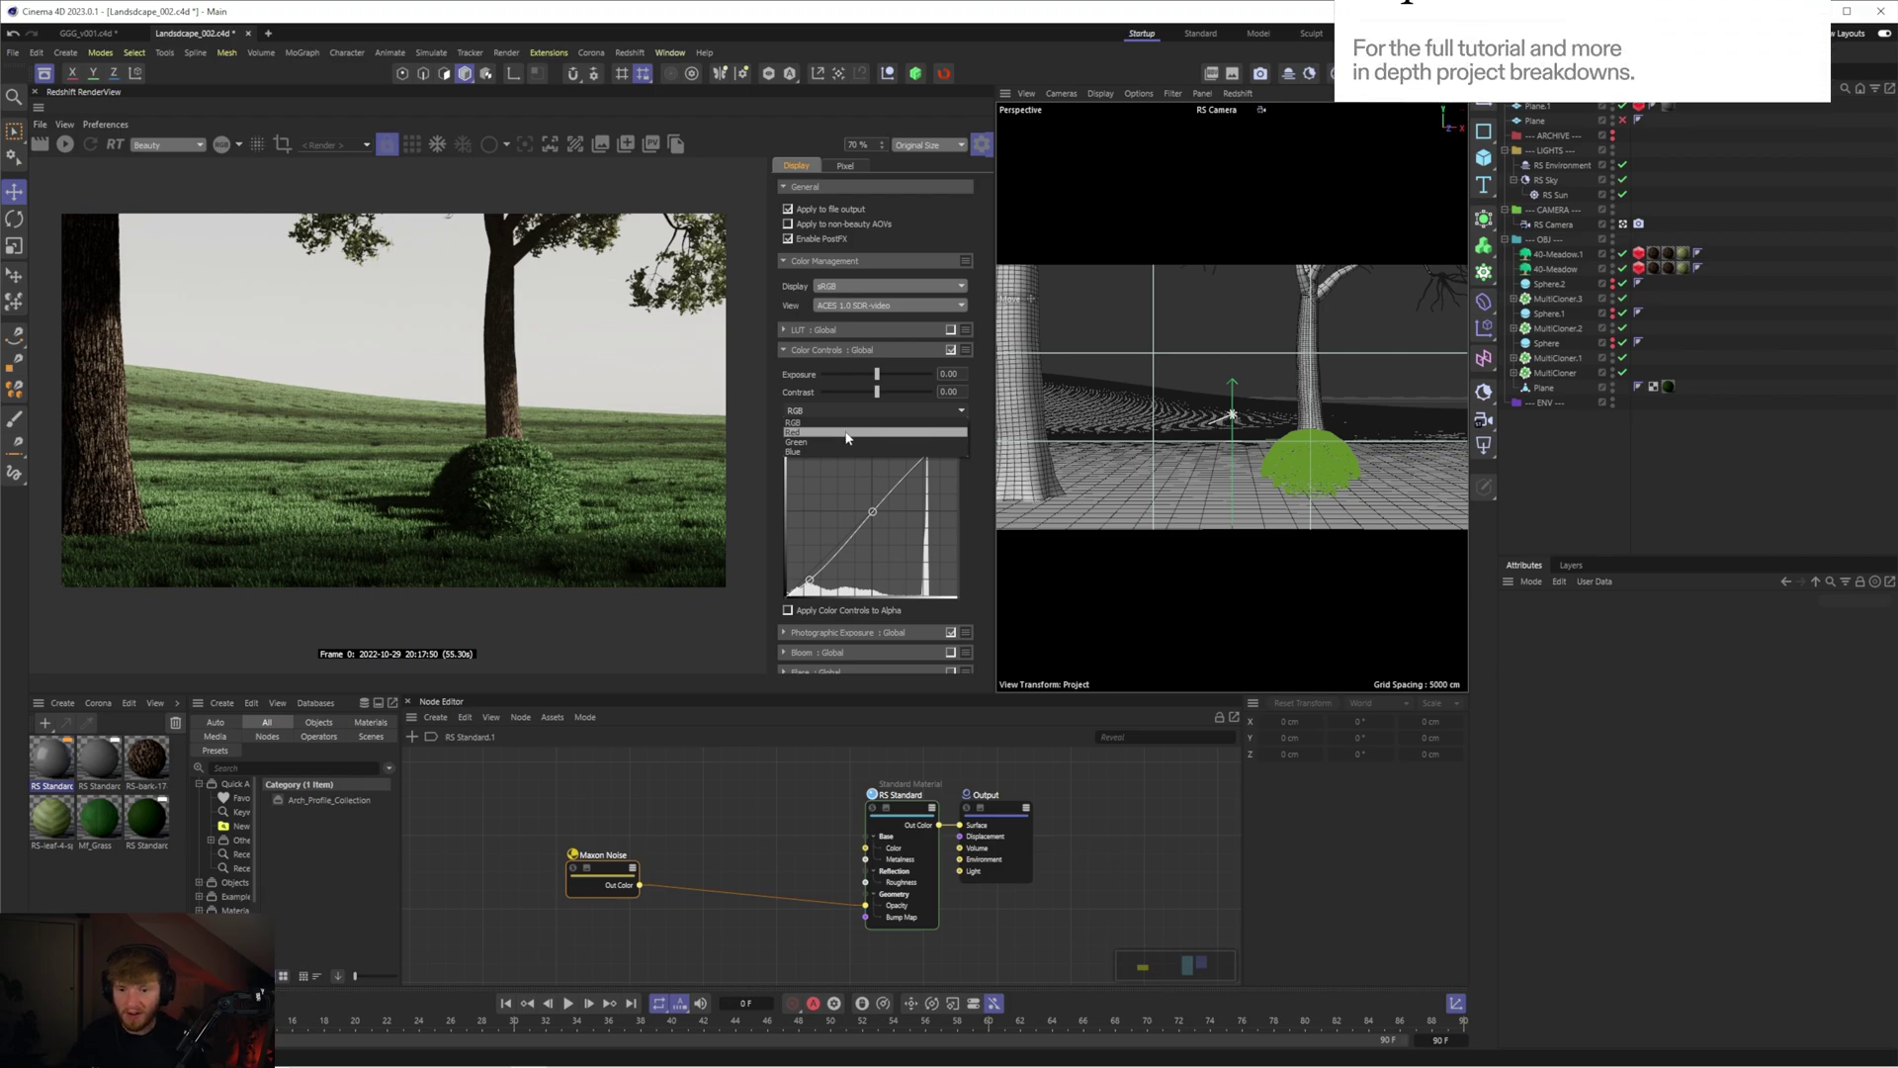
pyautogui.click(794, 432)
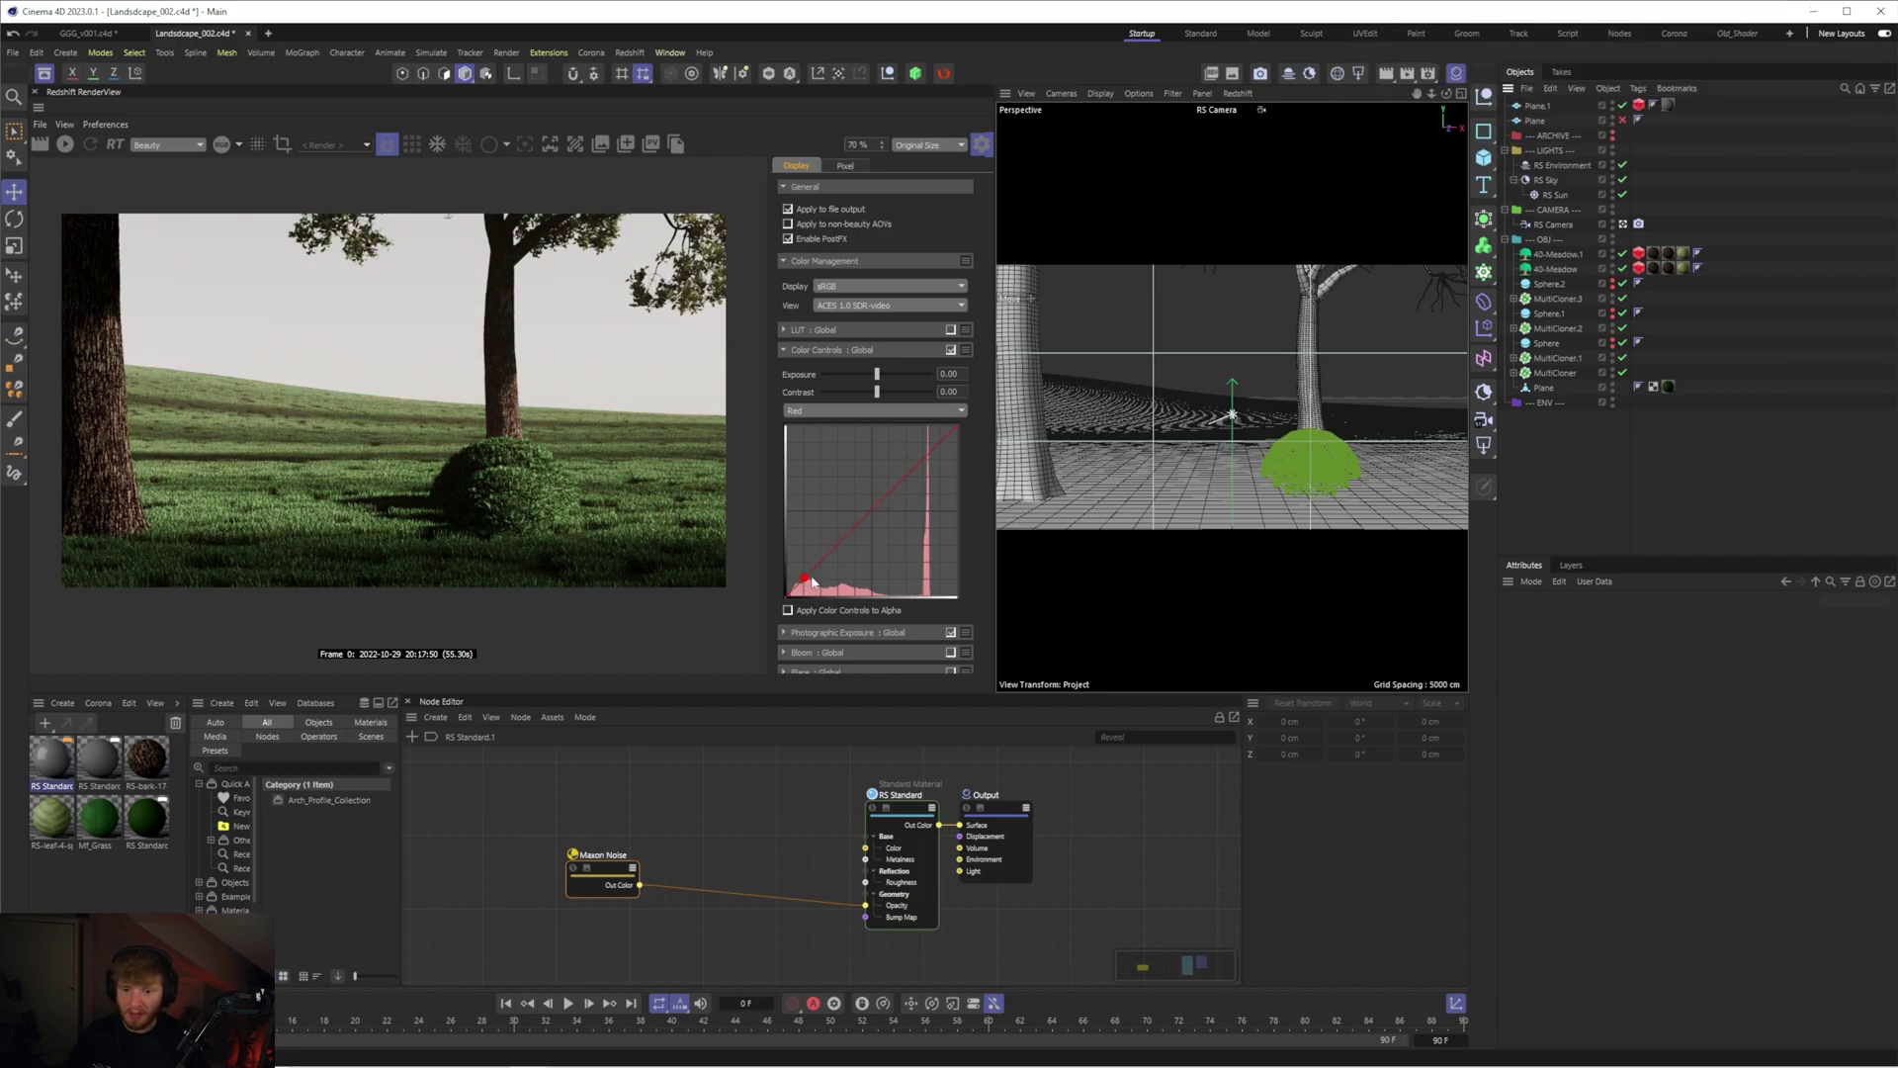
pyautogui.moveTo(806, 580); pyautogui.dragTo(809, 584)
pyautogui.click(807, 577)
pyautogui.click(871, 508)
pyautogui.moveTo(939, 450); pyautogui.dragTo(942, 452)
# - Add shadow, midtone and highlight points to the Green channel curve and pull each one slightly down
pyautogui.click(817, 410)
pyautogui.click(802, 439)
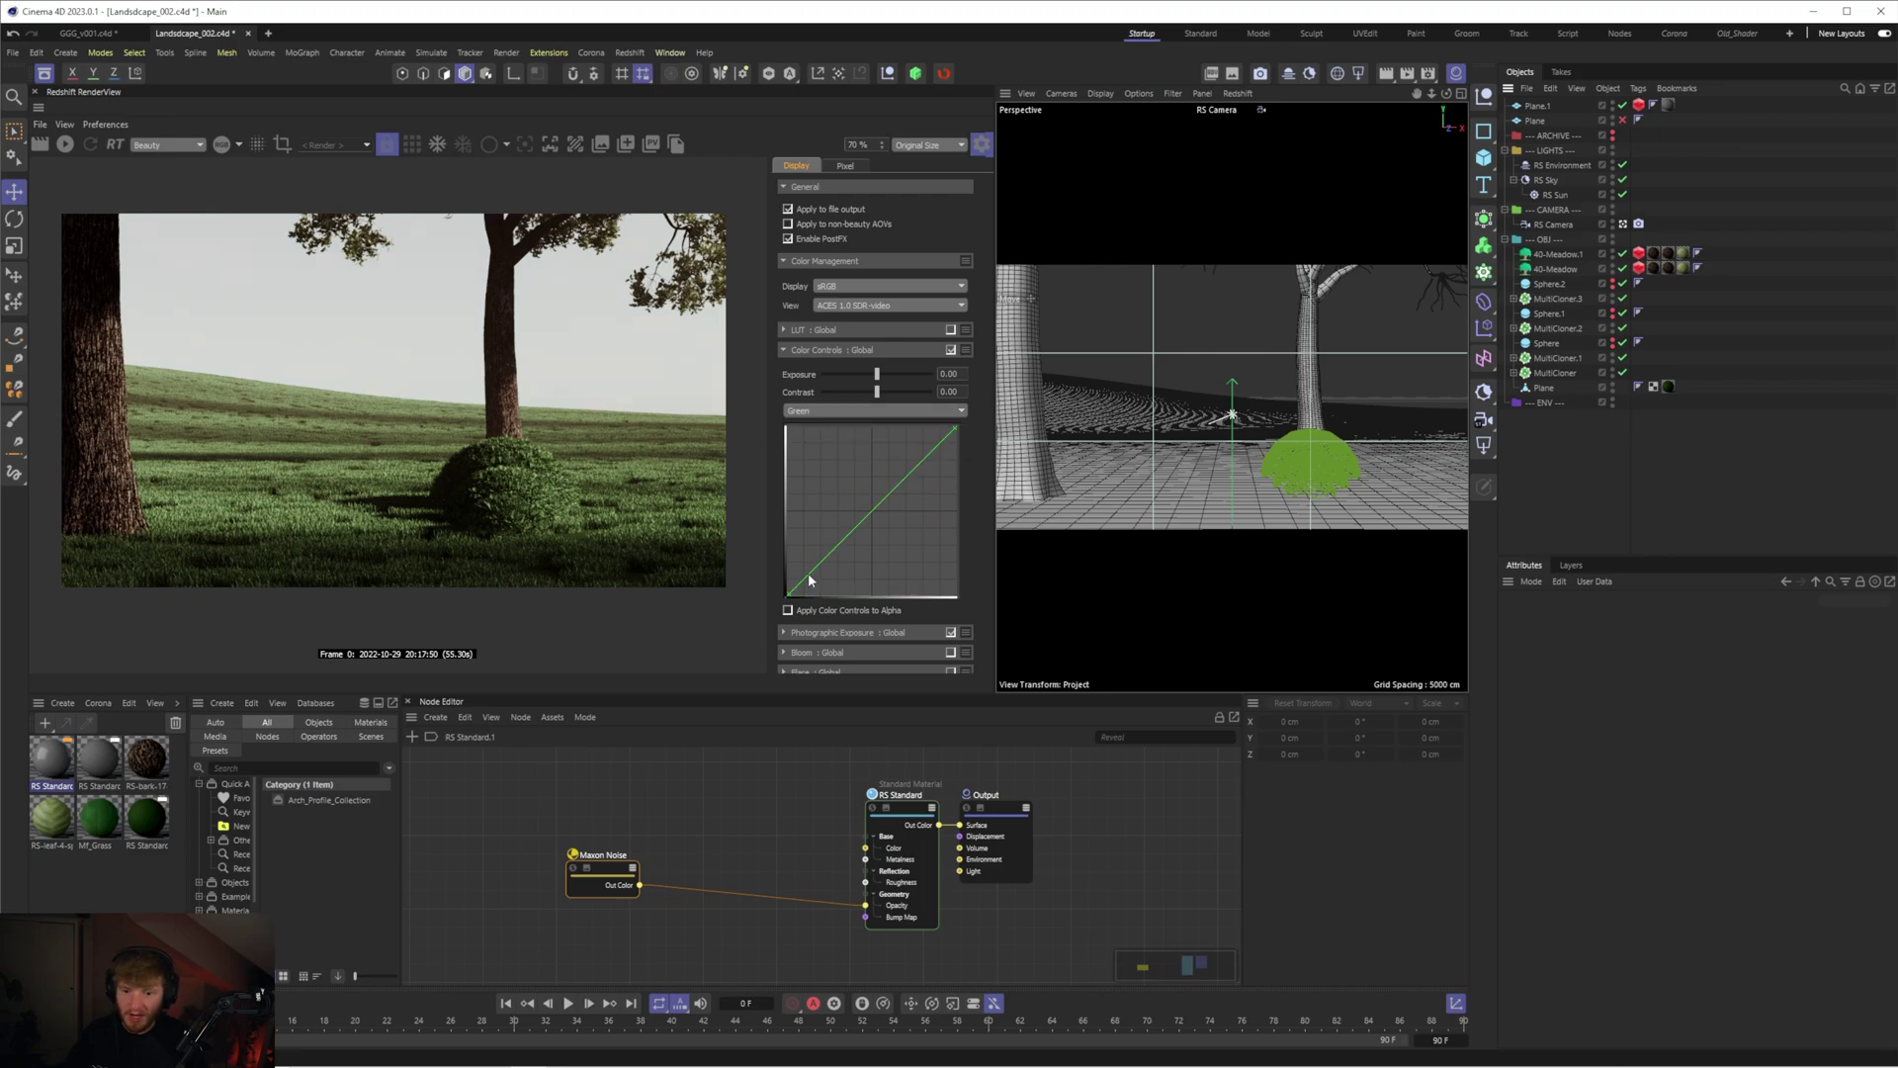
pyautogui.click(809, 573)
pyautogui.click(869, 510)
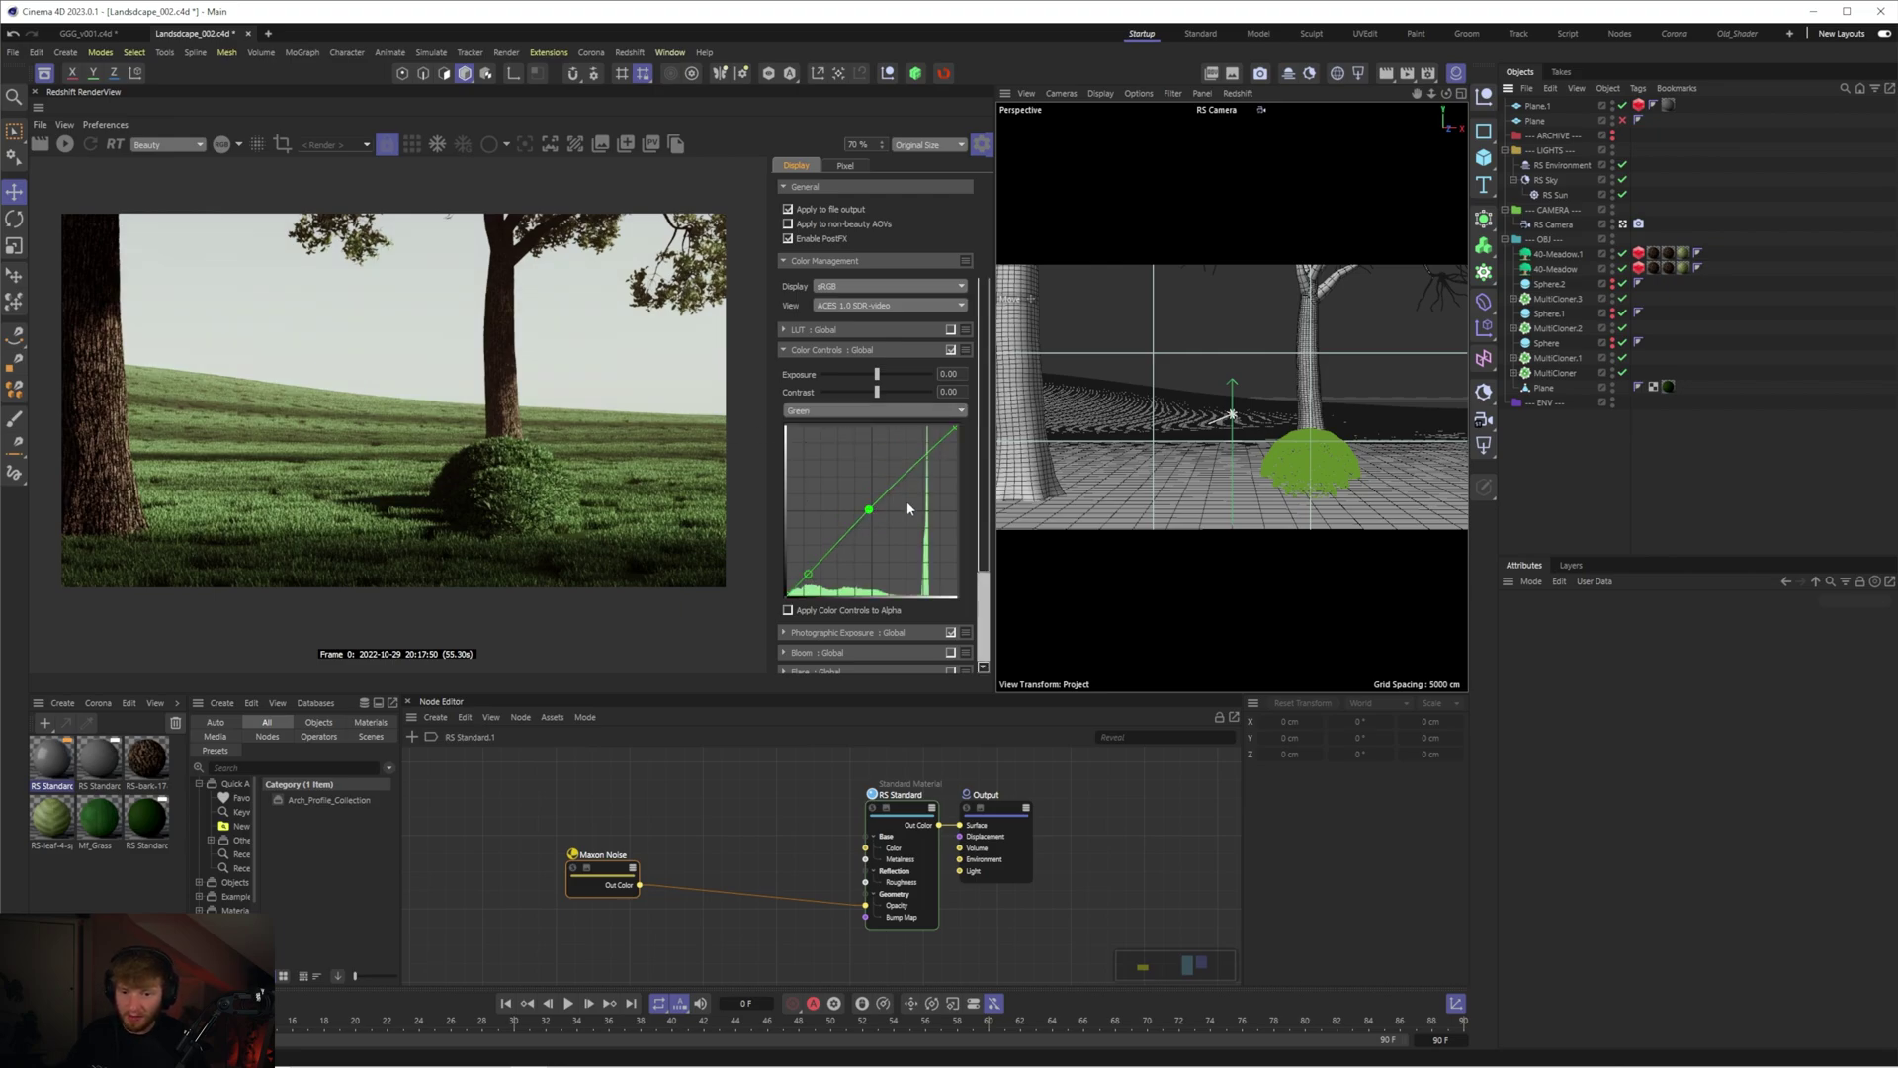
pyautogui.click(936, 441)
pyautogui.moveTo(808, 573); pyautogui.dragTo(811, 576)
pyautogui.moveTo(869, 509); pyautogui.dragTo(872, 514)
pyautogui.moveTo(937, 442); pyautogui.dragTo(941, 447)
# - Add shadow, midtone and highlight points to the Blue channel curve and slightly adjust the shadows and midtones
pyautogui.click(803, 410)
pyautogui.click(870, 453)
pyautogui.click(807, 573)
pyautogui.click(872, 510)
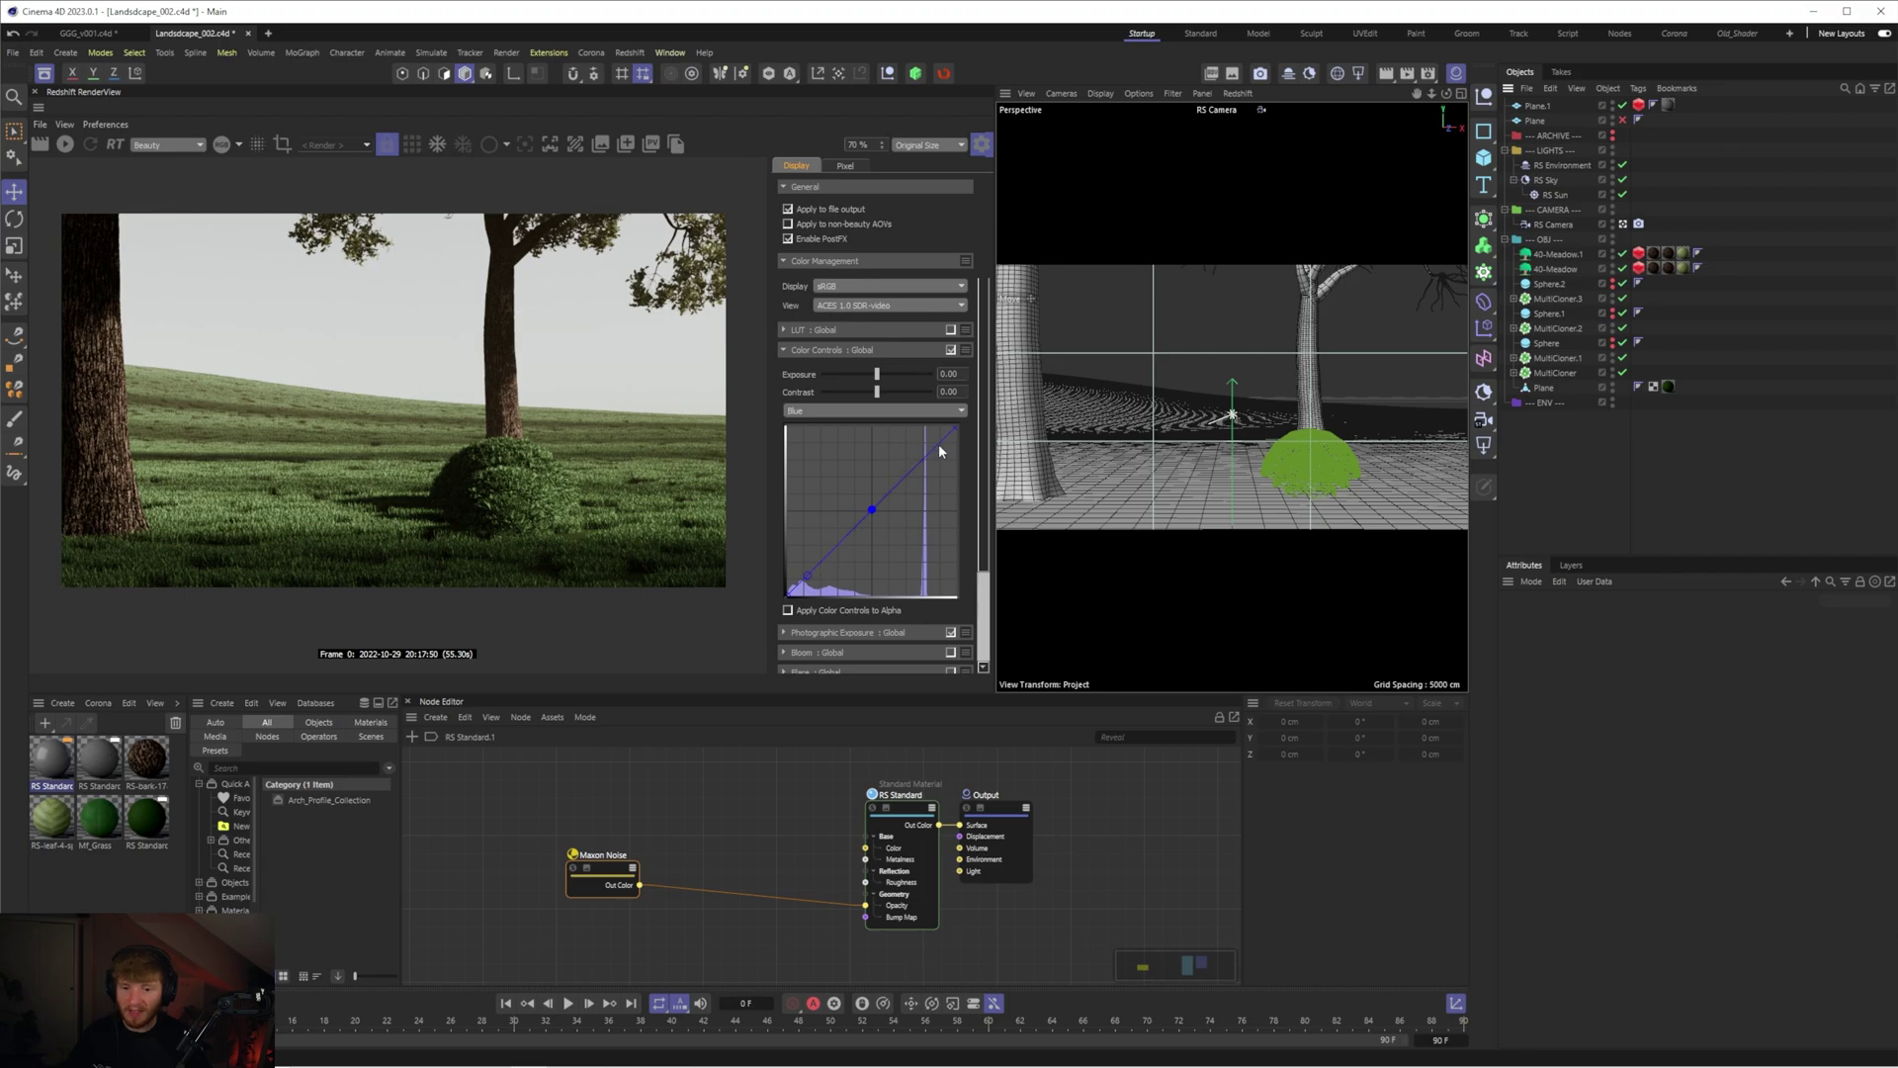
pyautogui.click(810, 578)
pyautogui.click(871, 508)
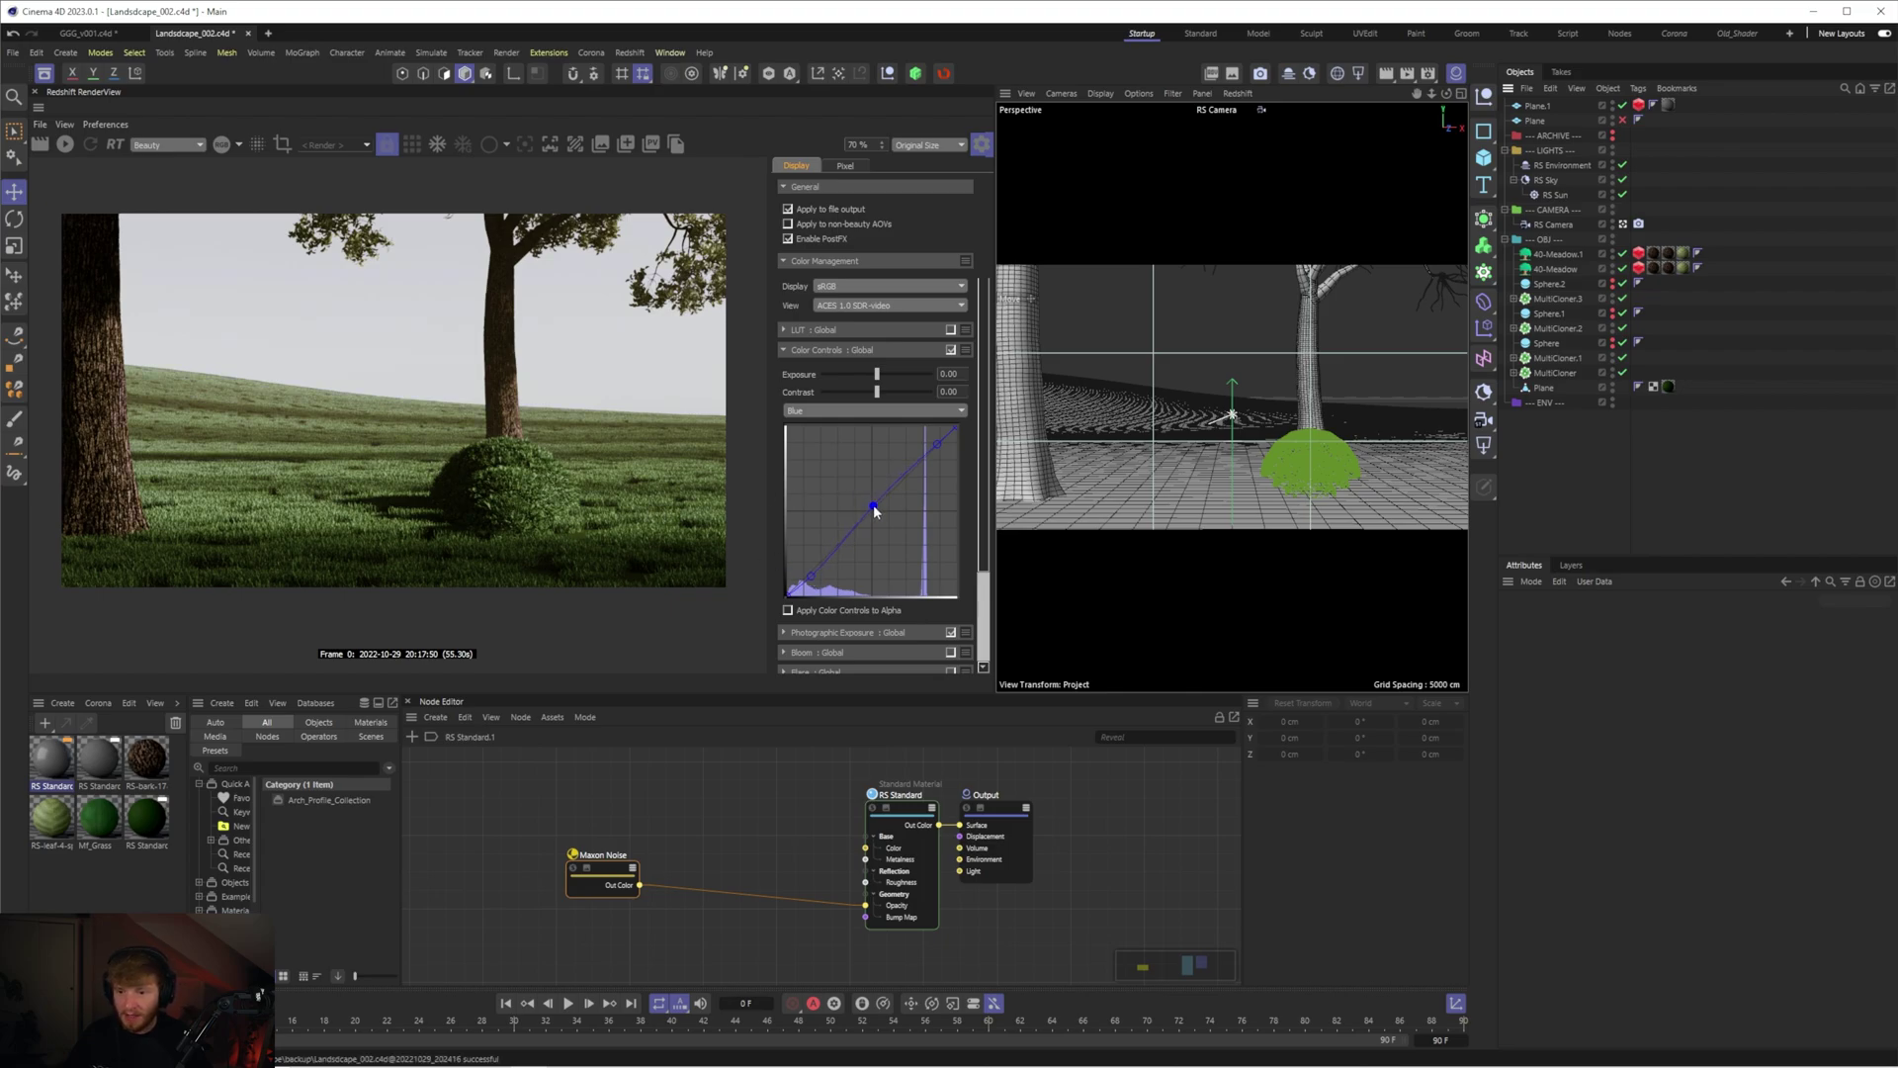
# - Fine-tune the midtone and highlight points on the Blue channel curve and compare the render with Color Controls off and on
pyautogui.moveTo(876, 511); pyautogui.dragTo(877, 512)
pyautogui.moveTo(938, 447); pyautogui.dragTo(939, 450)
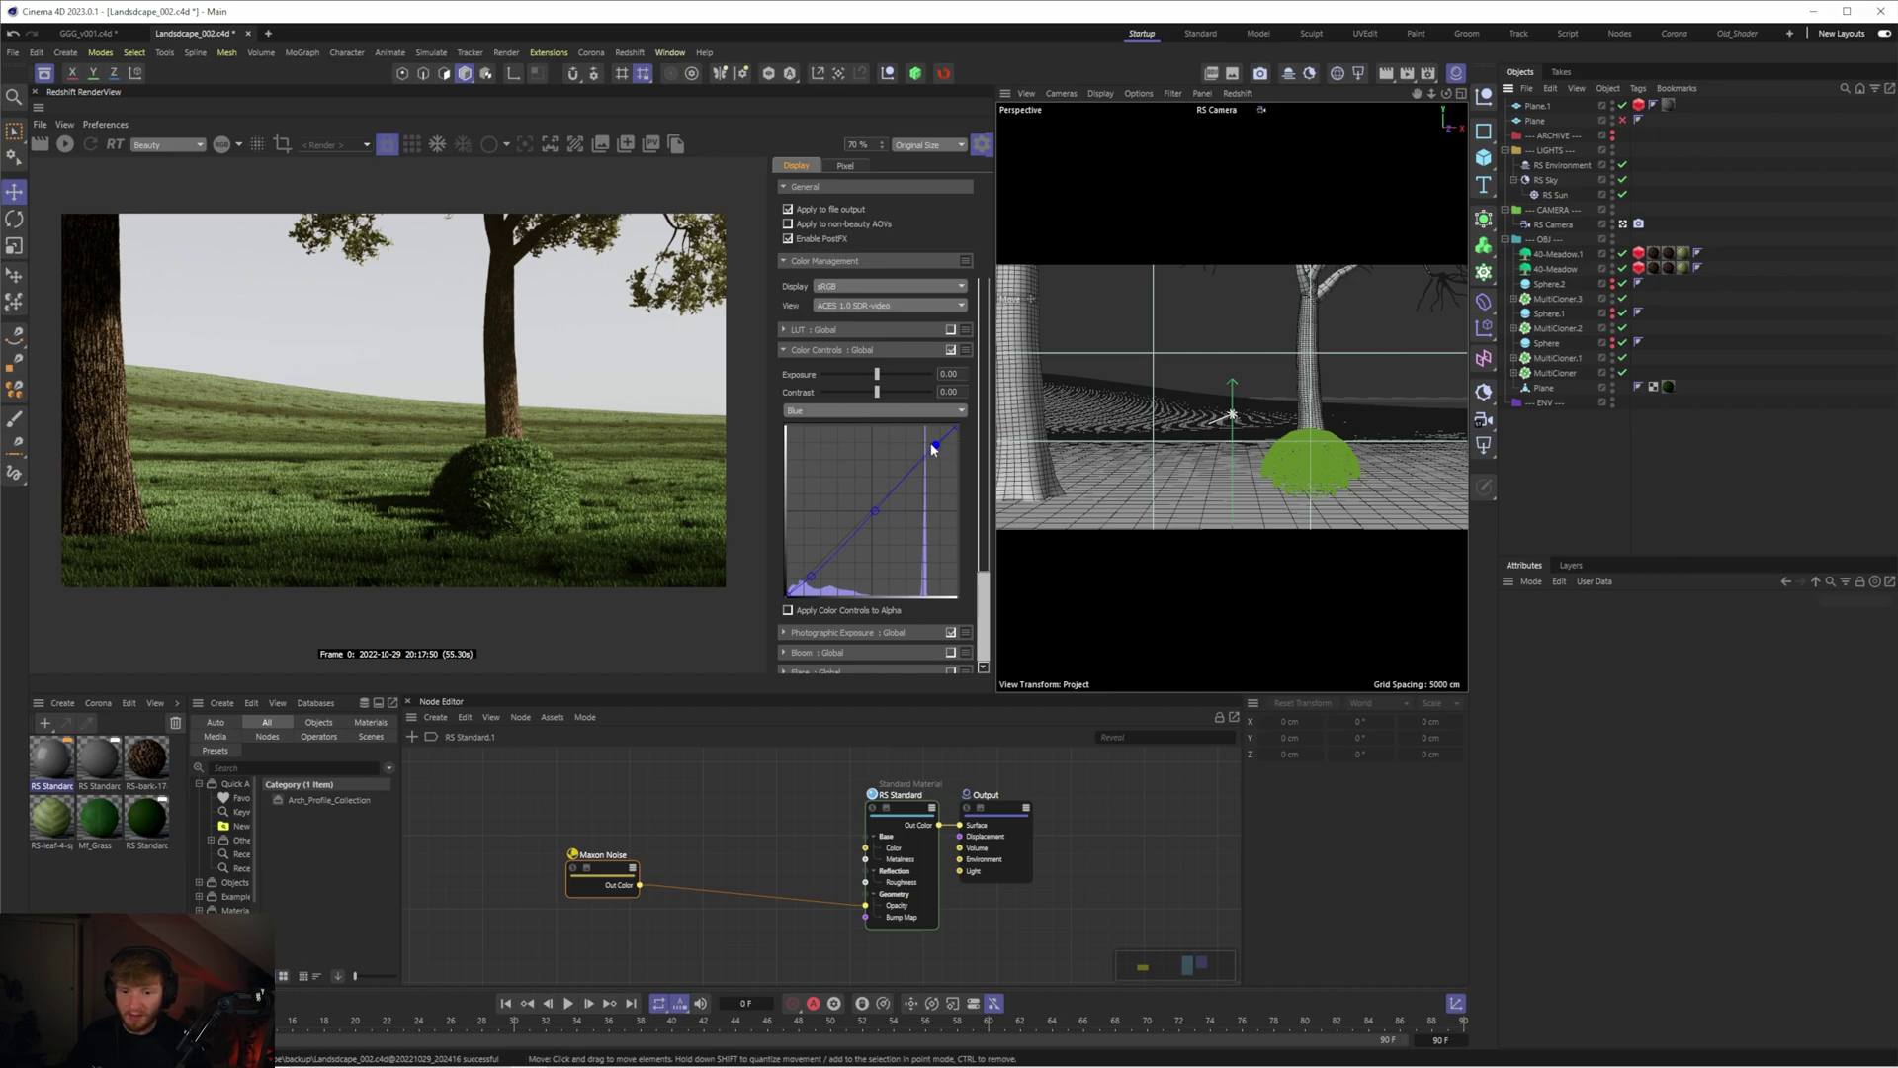
pyautogui.click(951, 350)
pyautogui.click(951, 350)
pyautogui.click(951, 350)
pyautogui.click(951, 349)
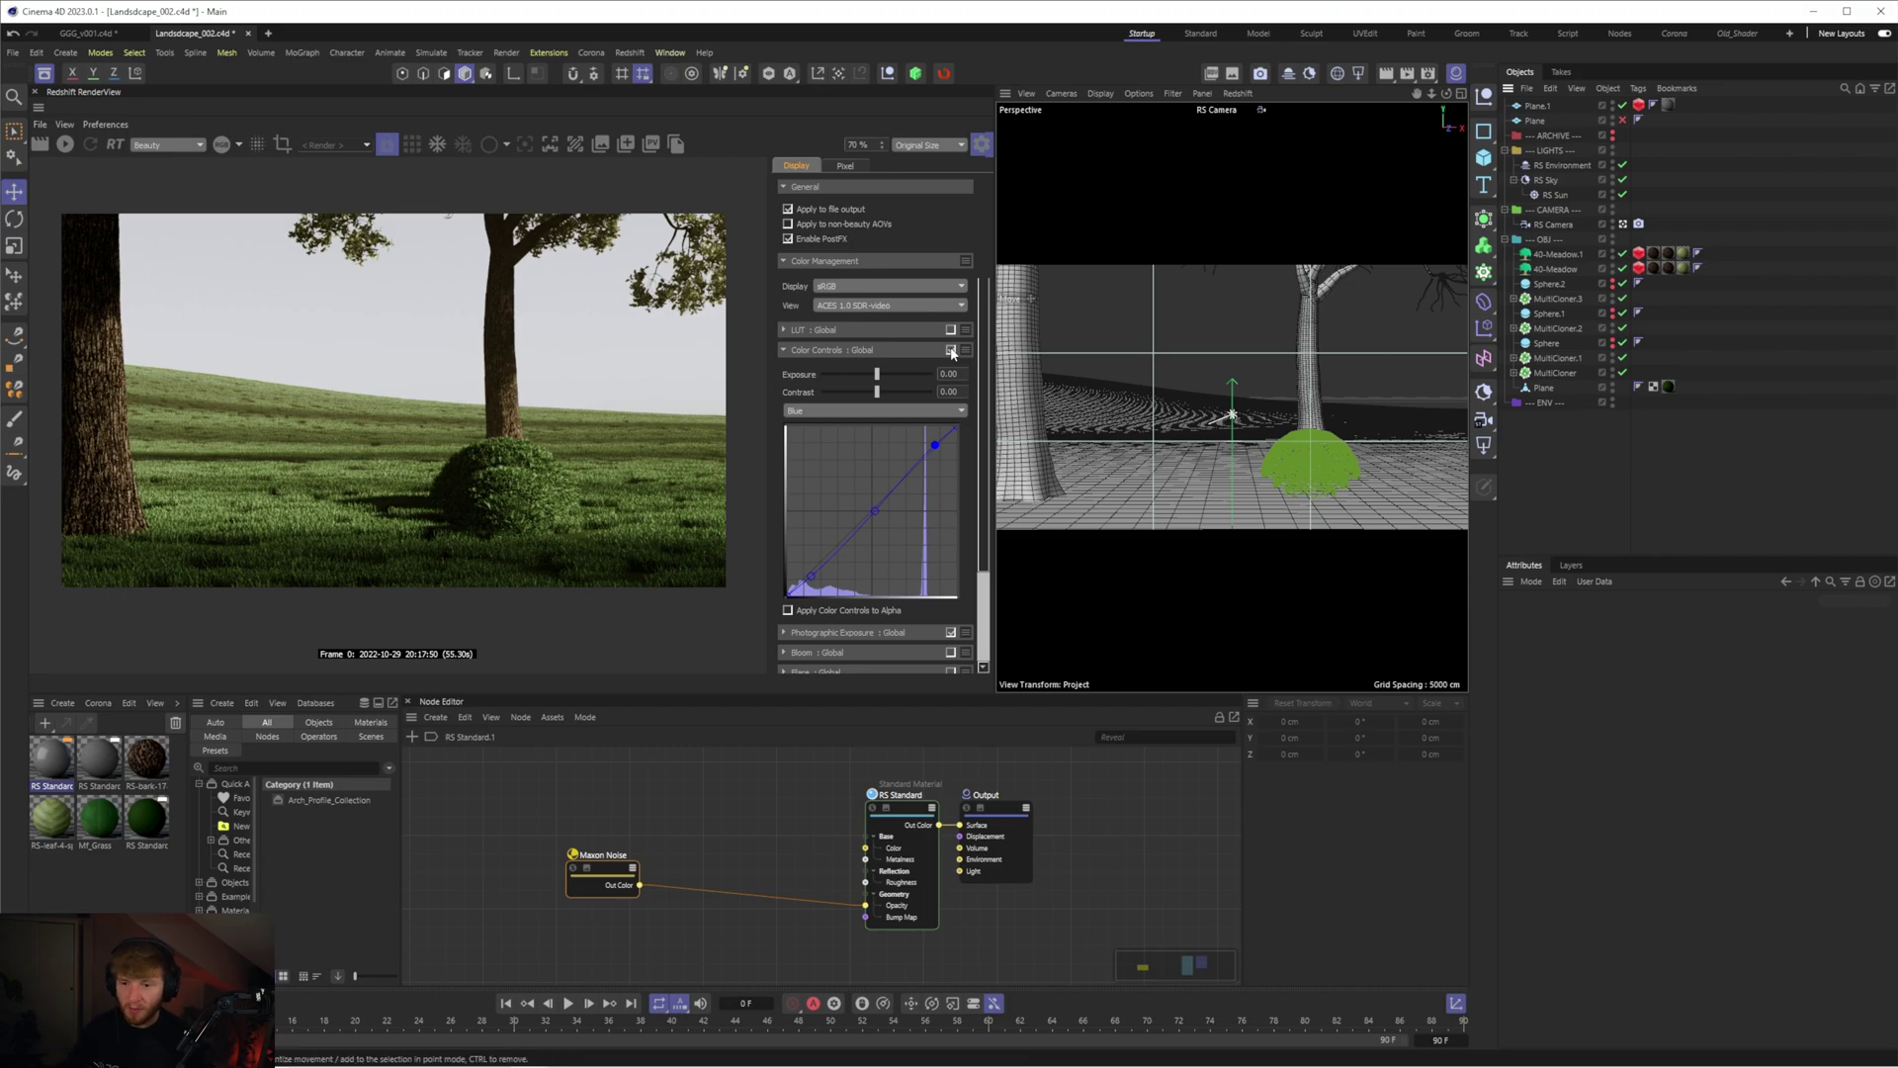
pyautogui.click(951, 350)
pyautogui.click(950, 350)
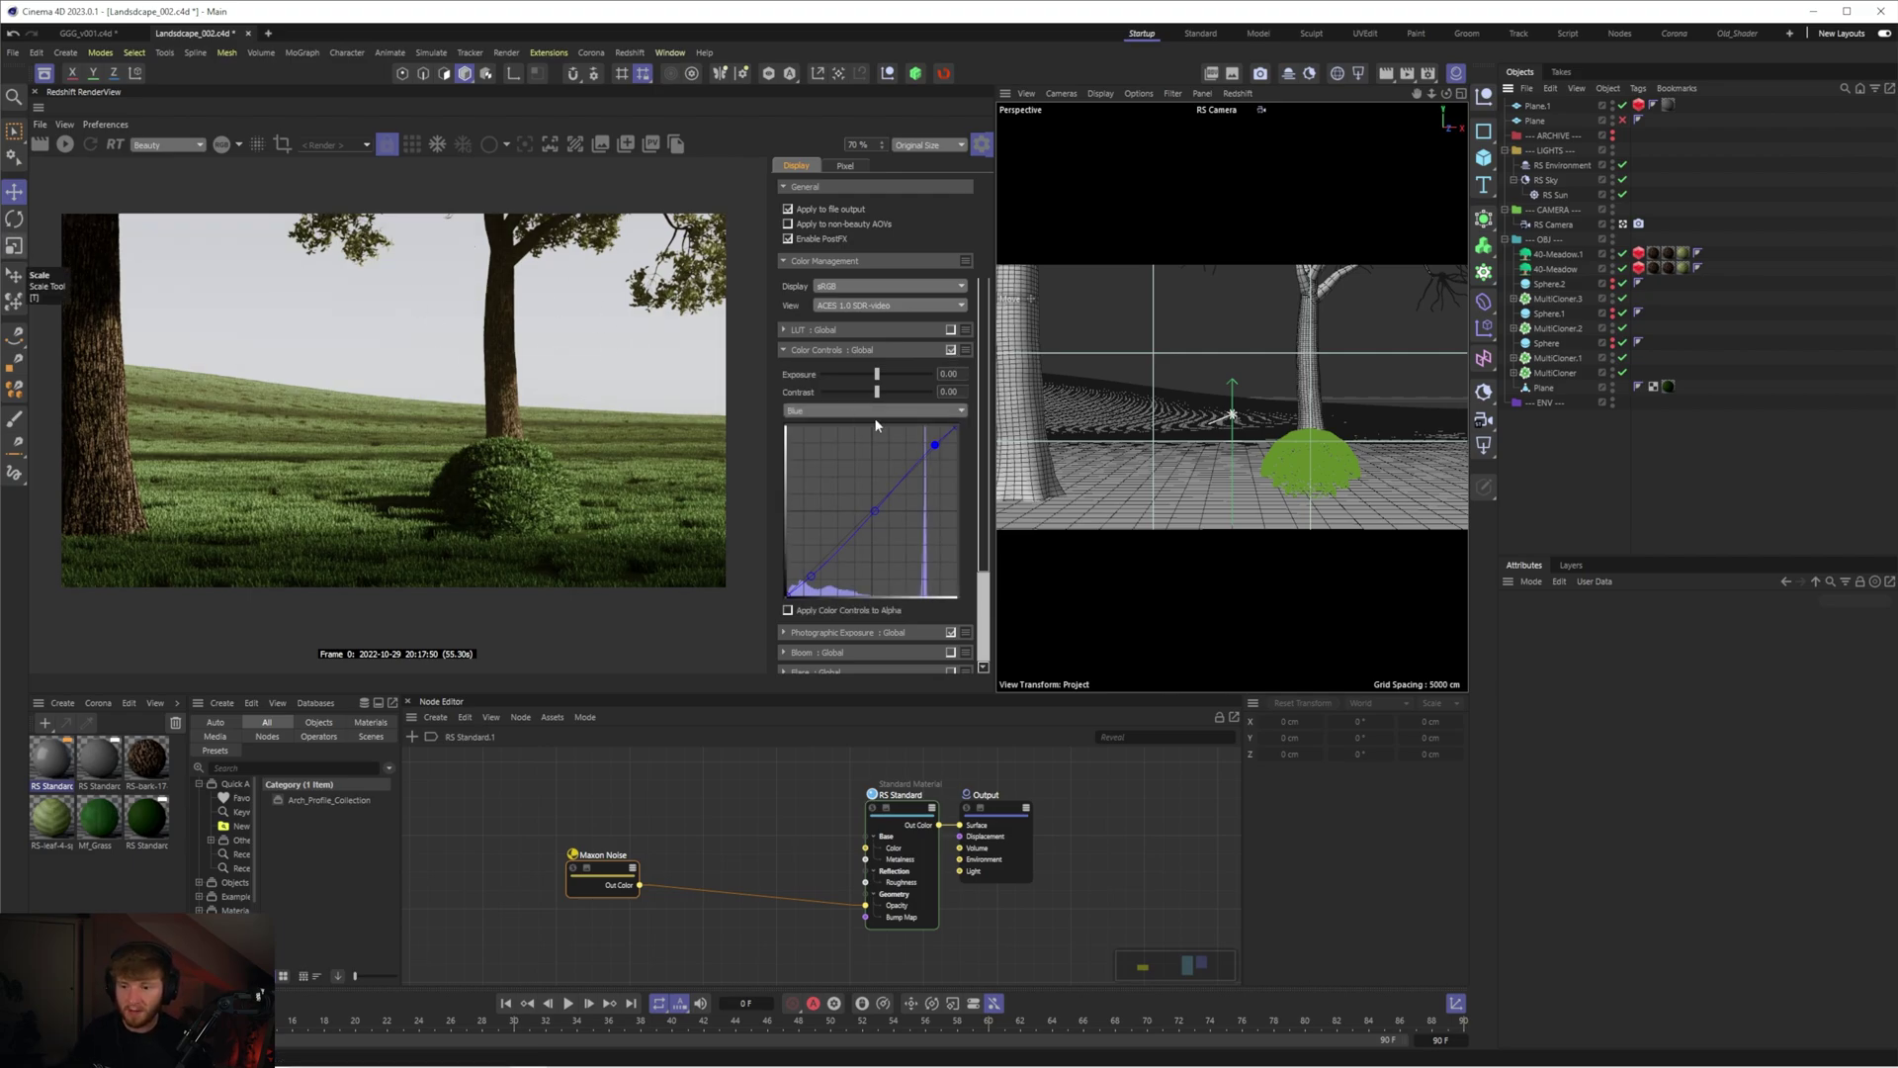
# - Set the Color Controls exposure to 0.70, raise the contrast slightly, and compare the render with the controls off and on
pyautogui.moveTo(877, 374); pyautogui.dragTo(886, 377)
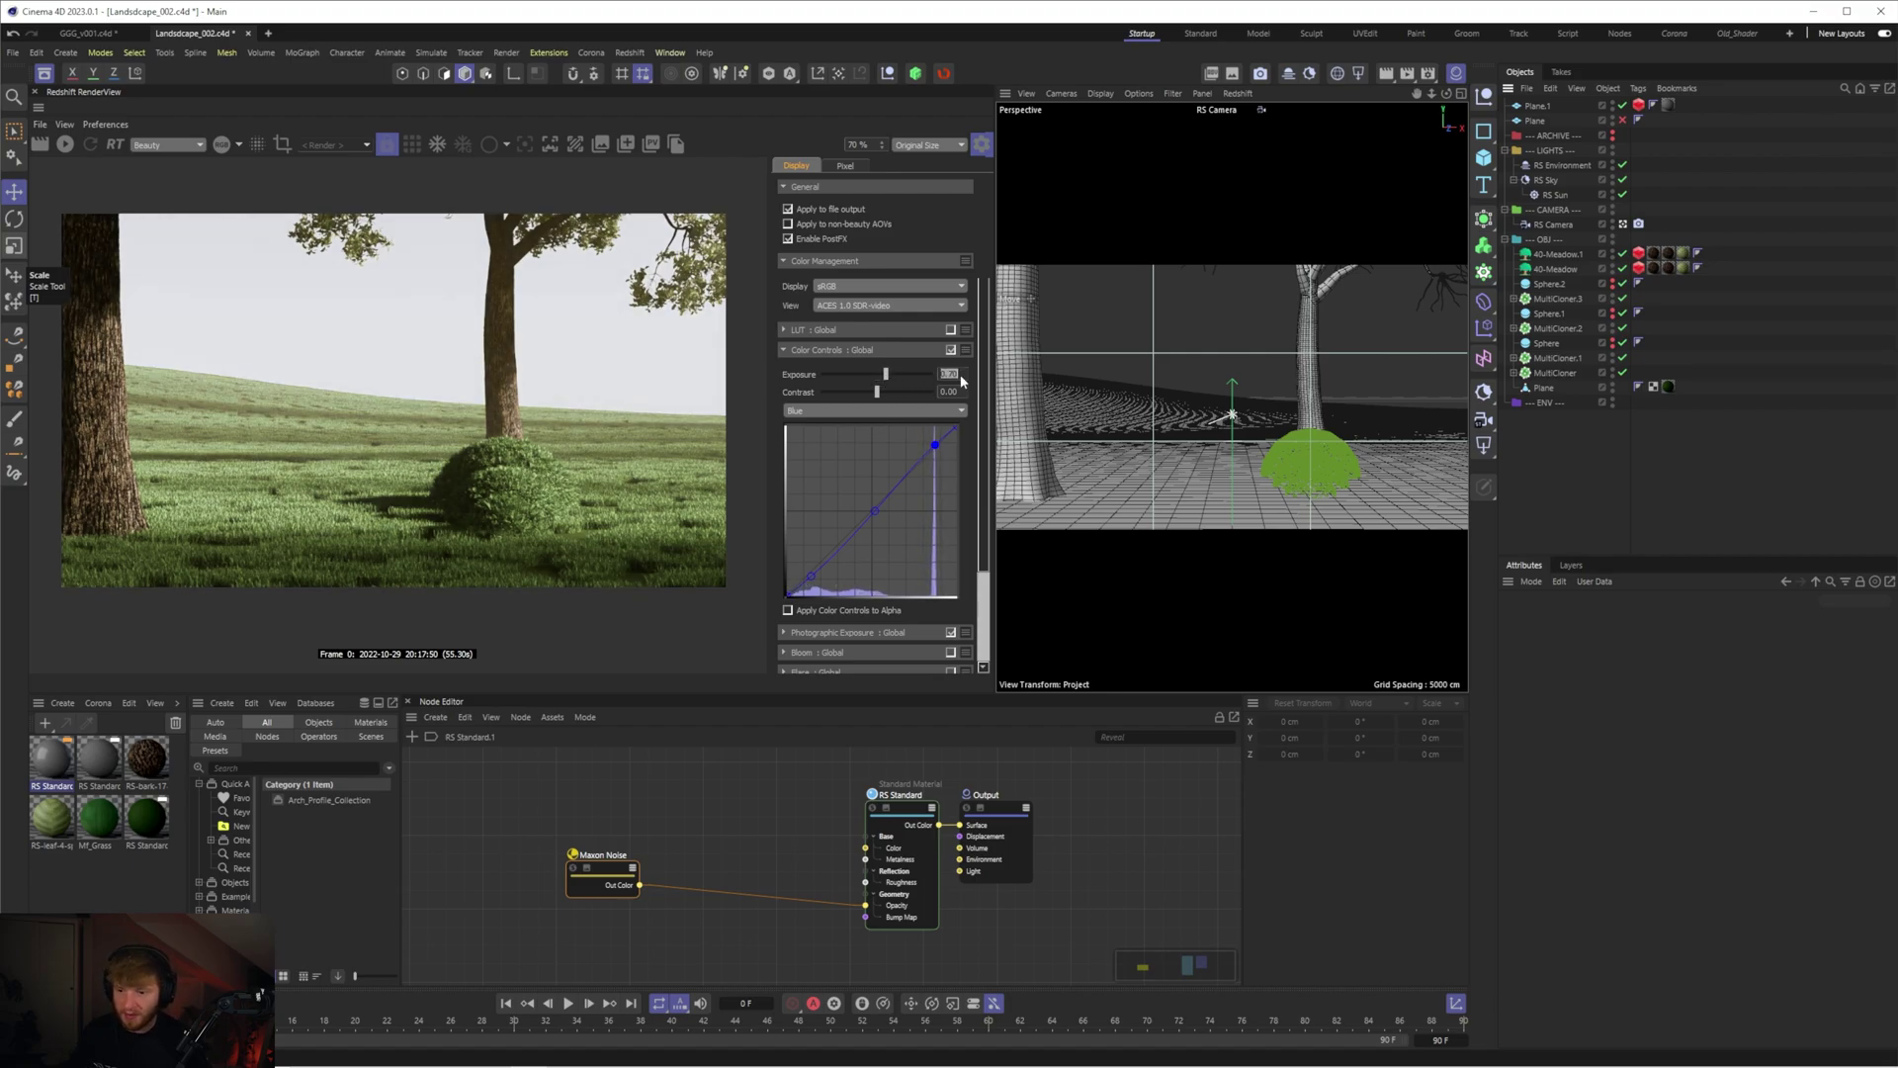
pyautogui.click(951, 351)
pyautogui.click(951, 350)
pyautogui.click(951, 351)
pyautogui.click(951, 351)
pyautogui.moveTo(876, 394); pyautogui.dragTo(878, 395)
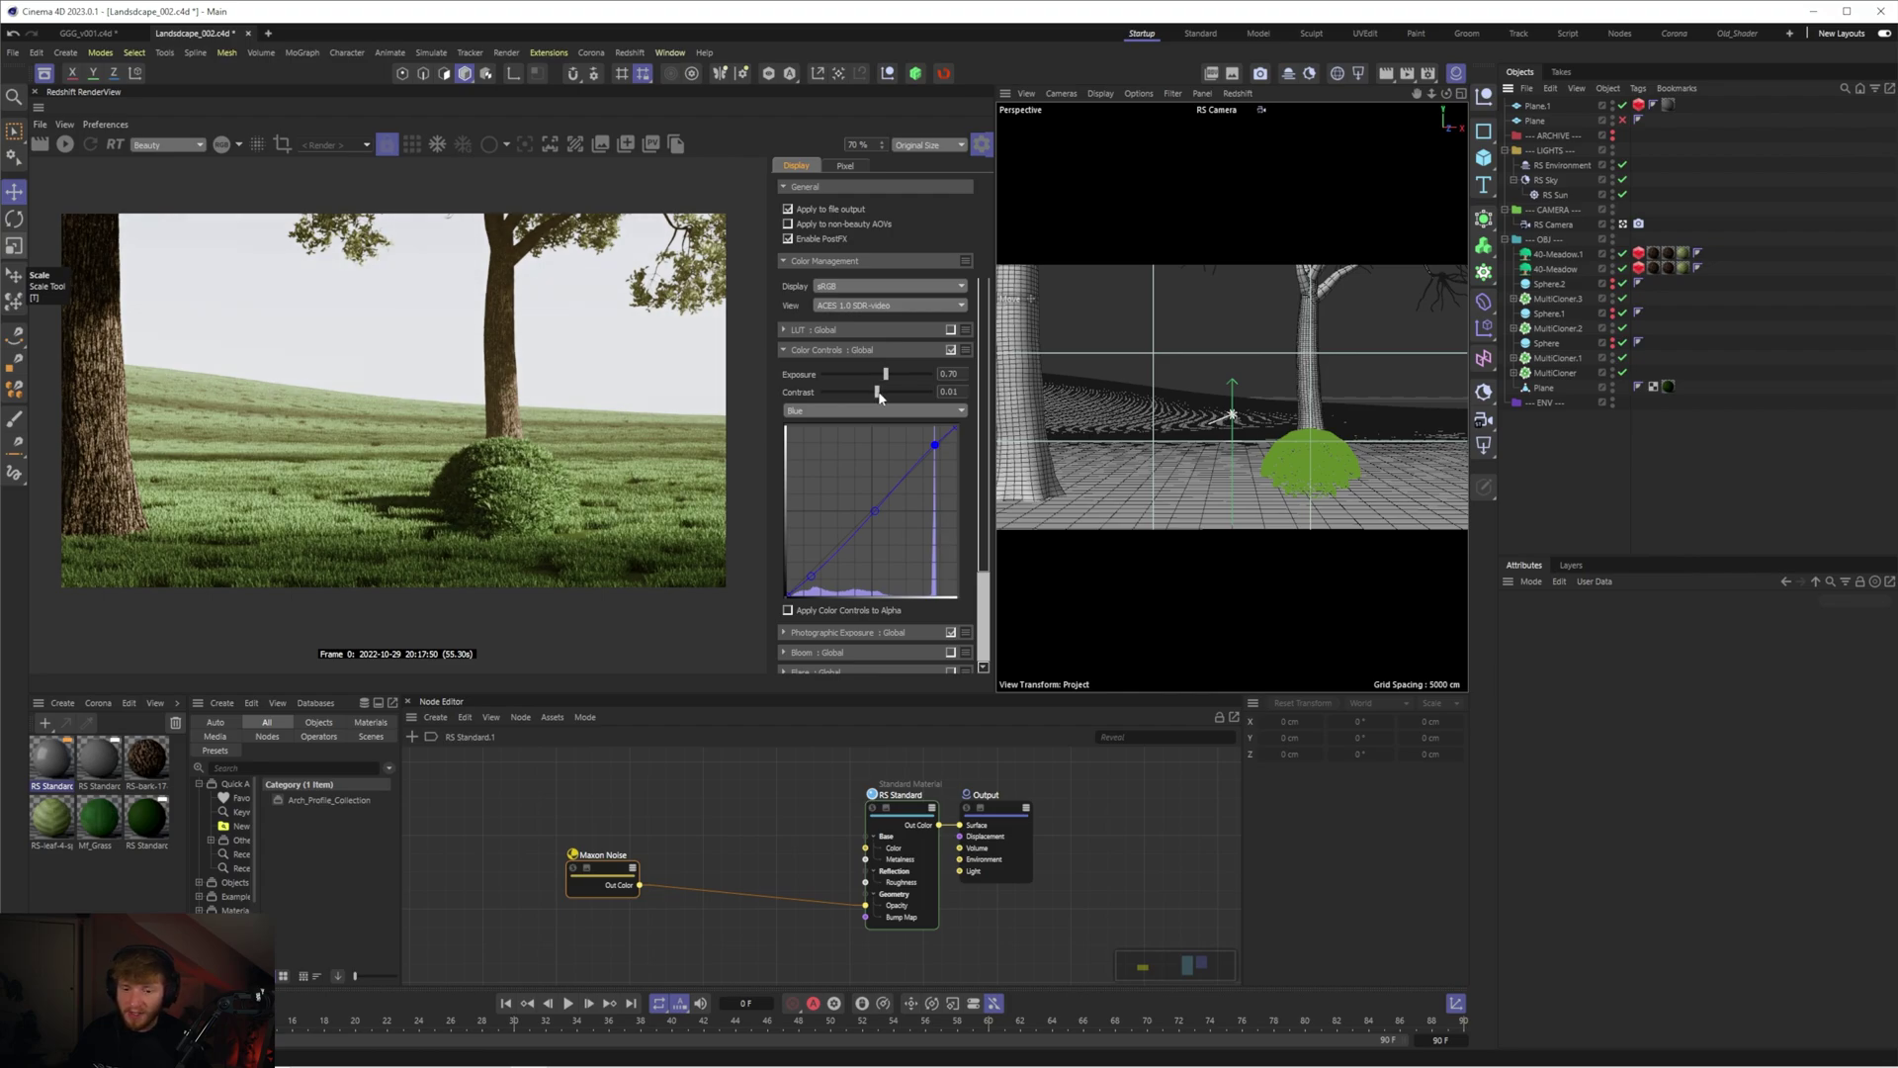
pyautogui.moveTo(879, 396)
pyautogui.mouseDown()
pyautogui.moveTo(897, 395)
pyautogui.moveTo(880, 395)
pyautogui.mouseUp()
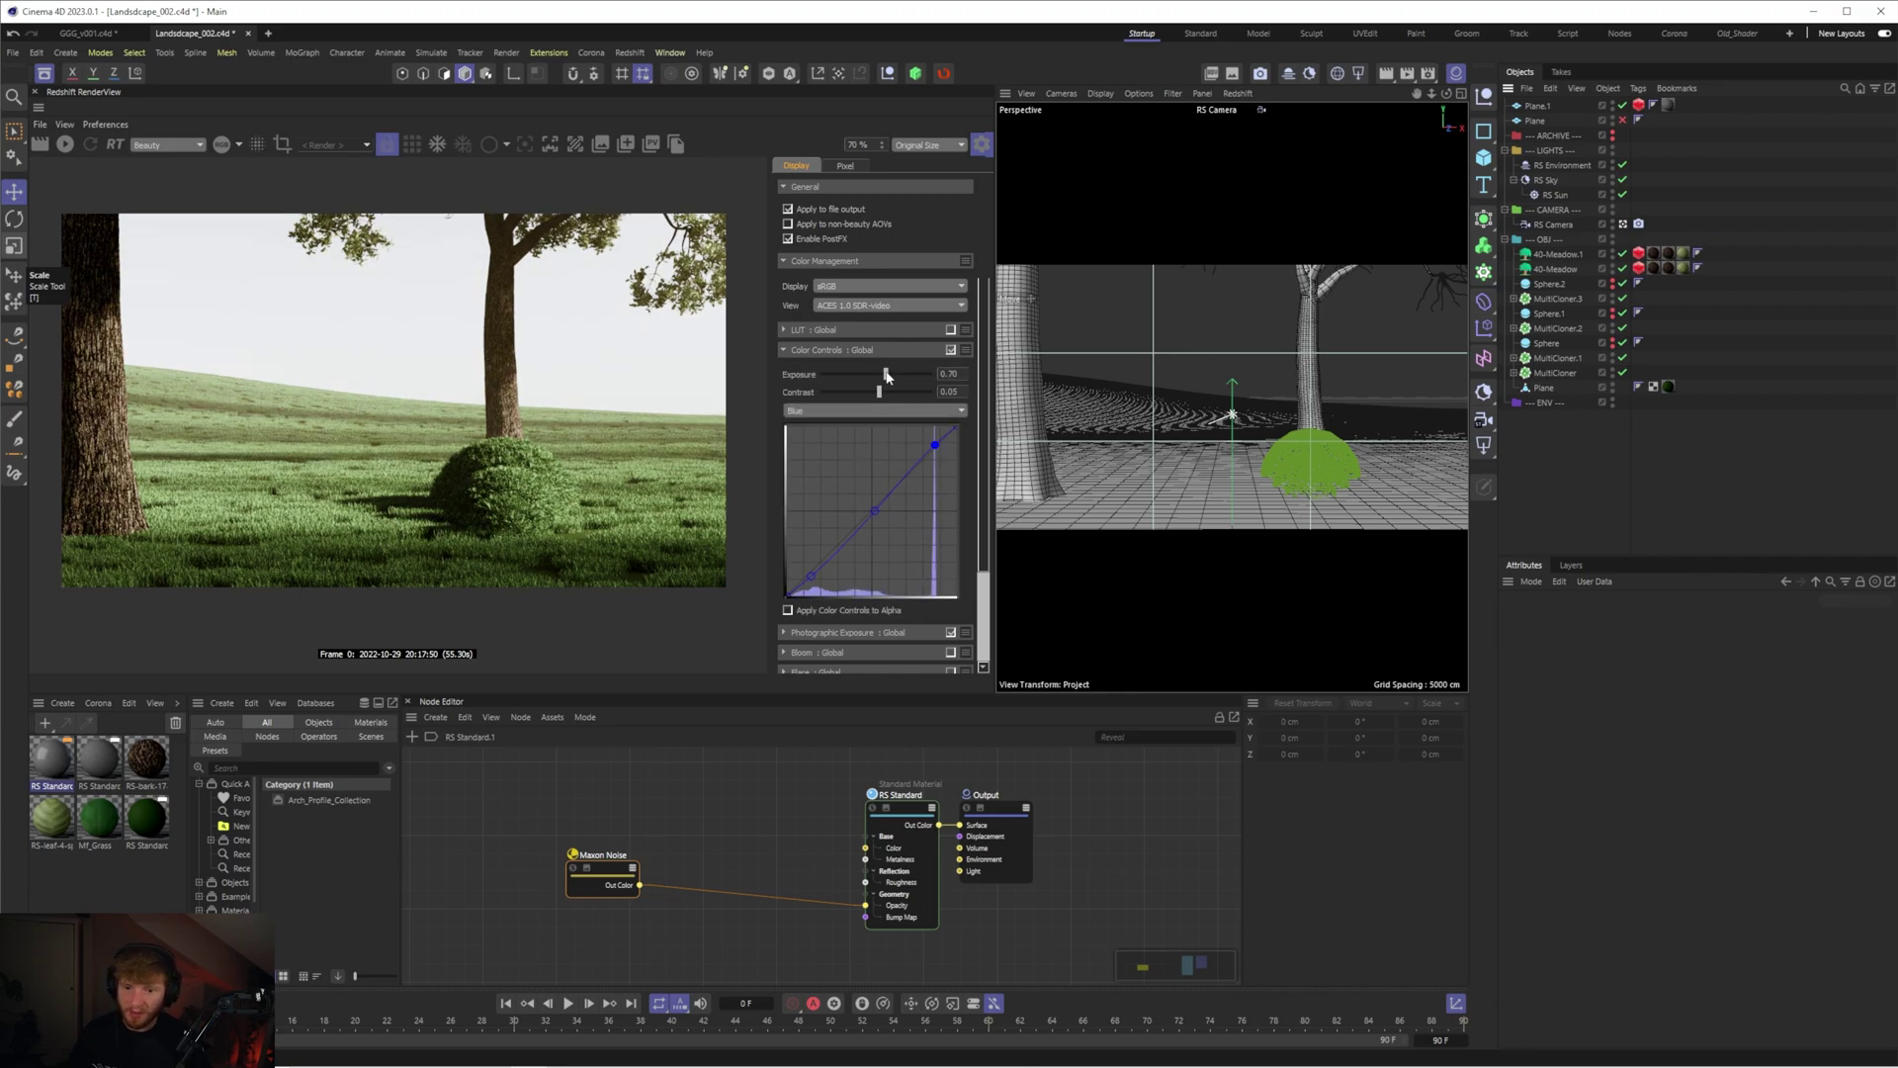
pyautogui.click(950, 350)
pyautogui.click(950, 351)
# - Enable the global LUT and turn on applying color management before the LUT
pyautogui.click(784, 350)
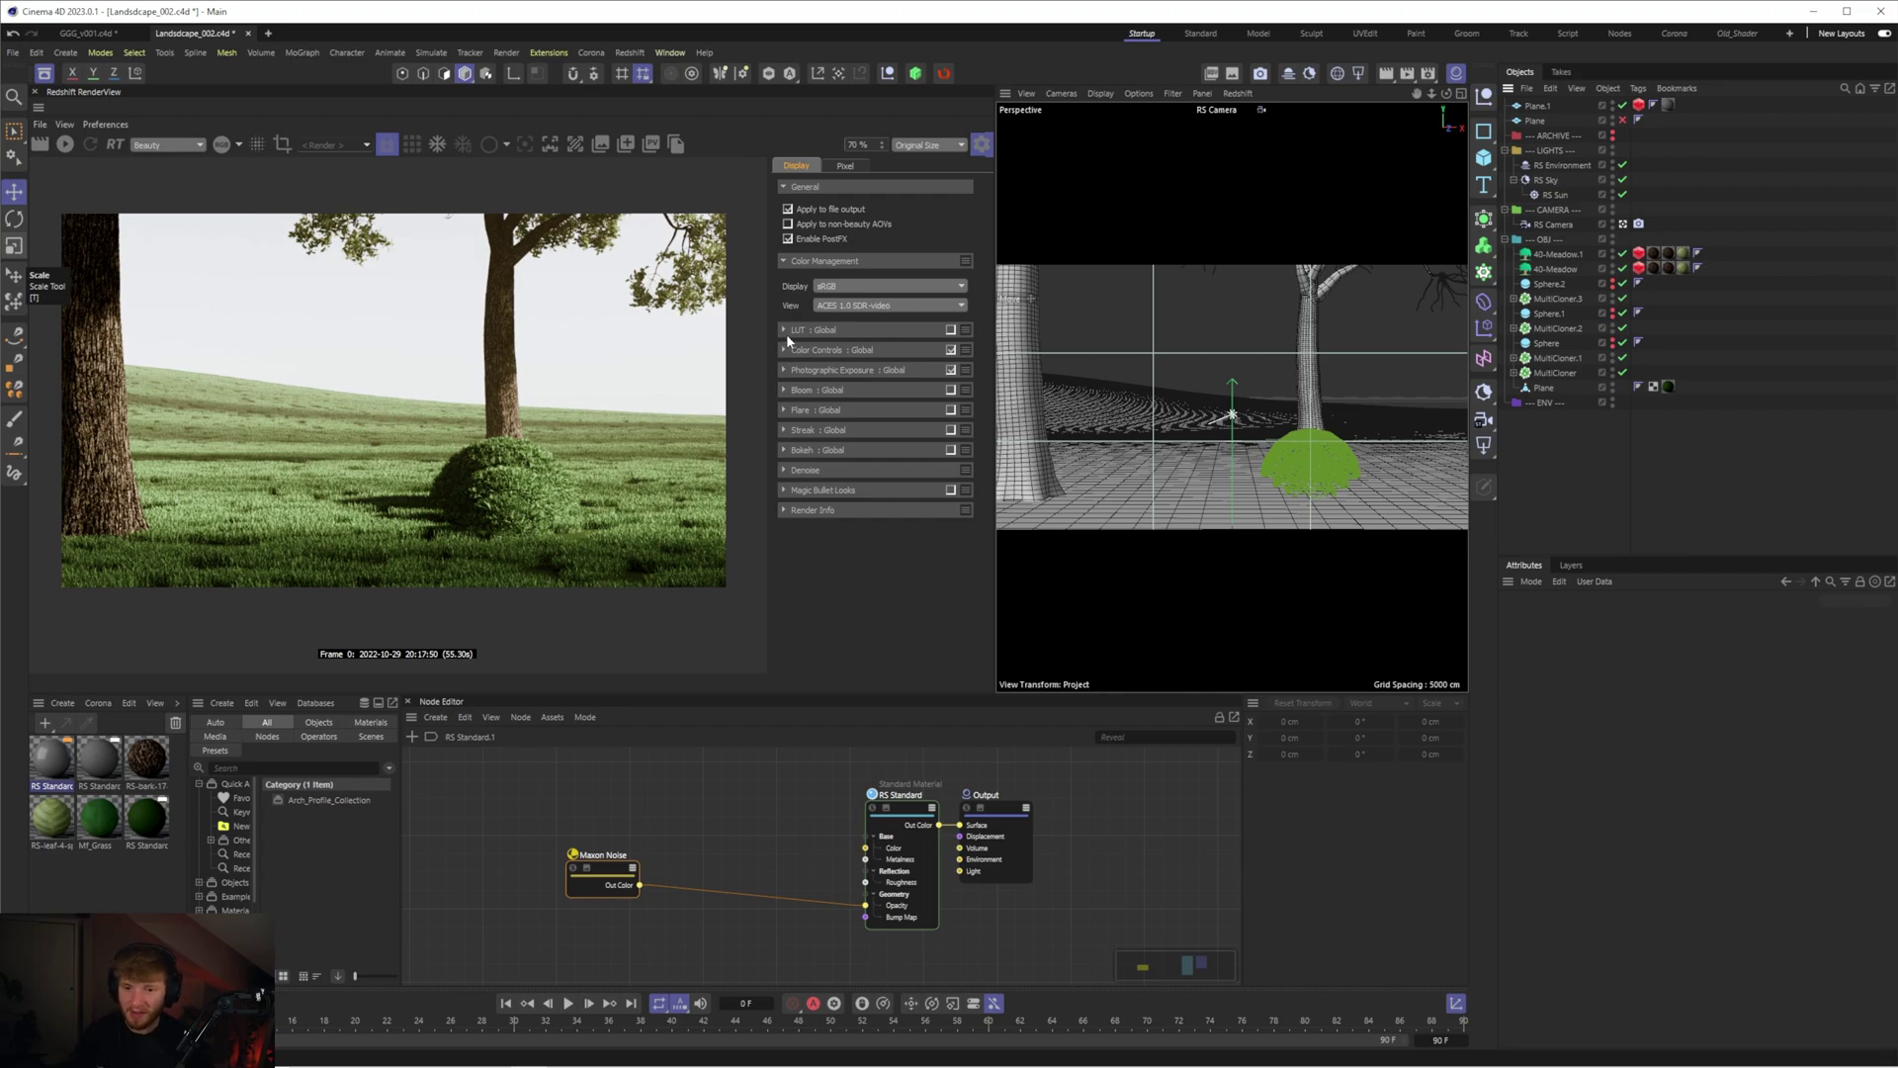
pyautogui.click(784, 330)
pyautogui.click(950, 331)
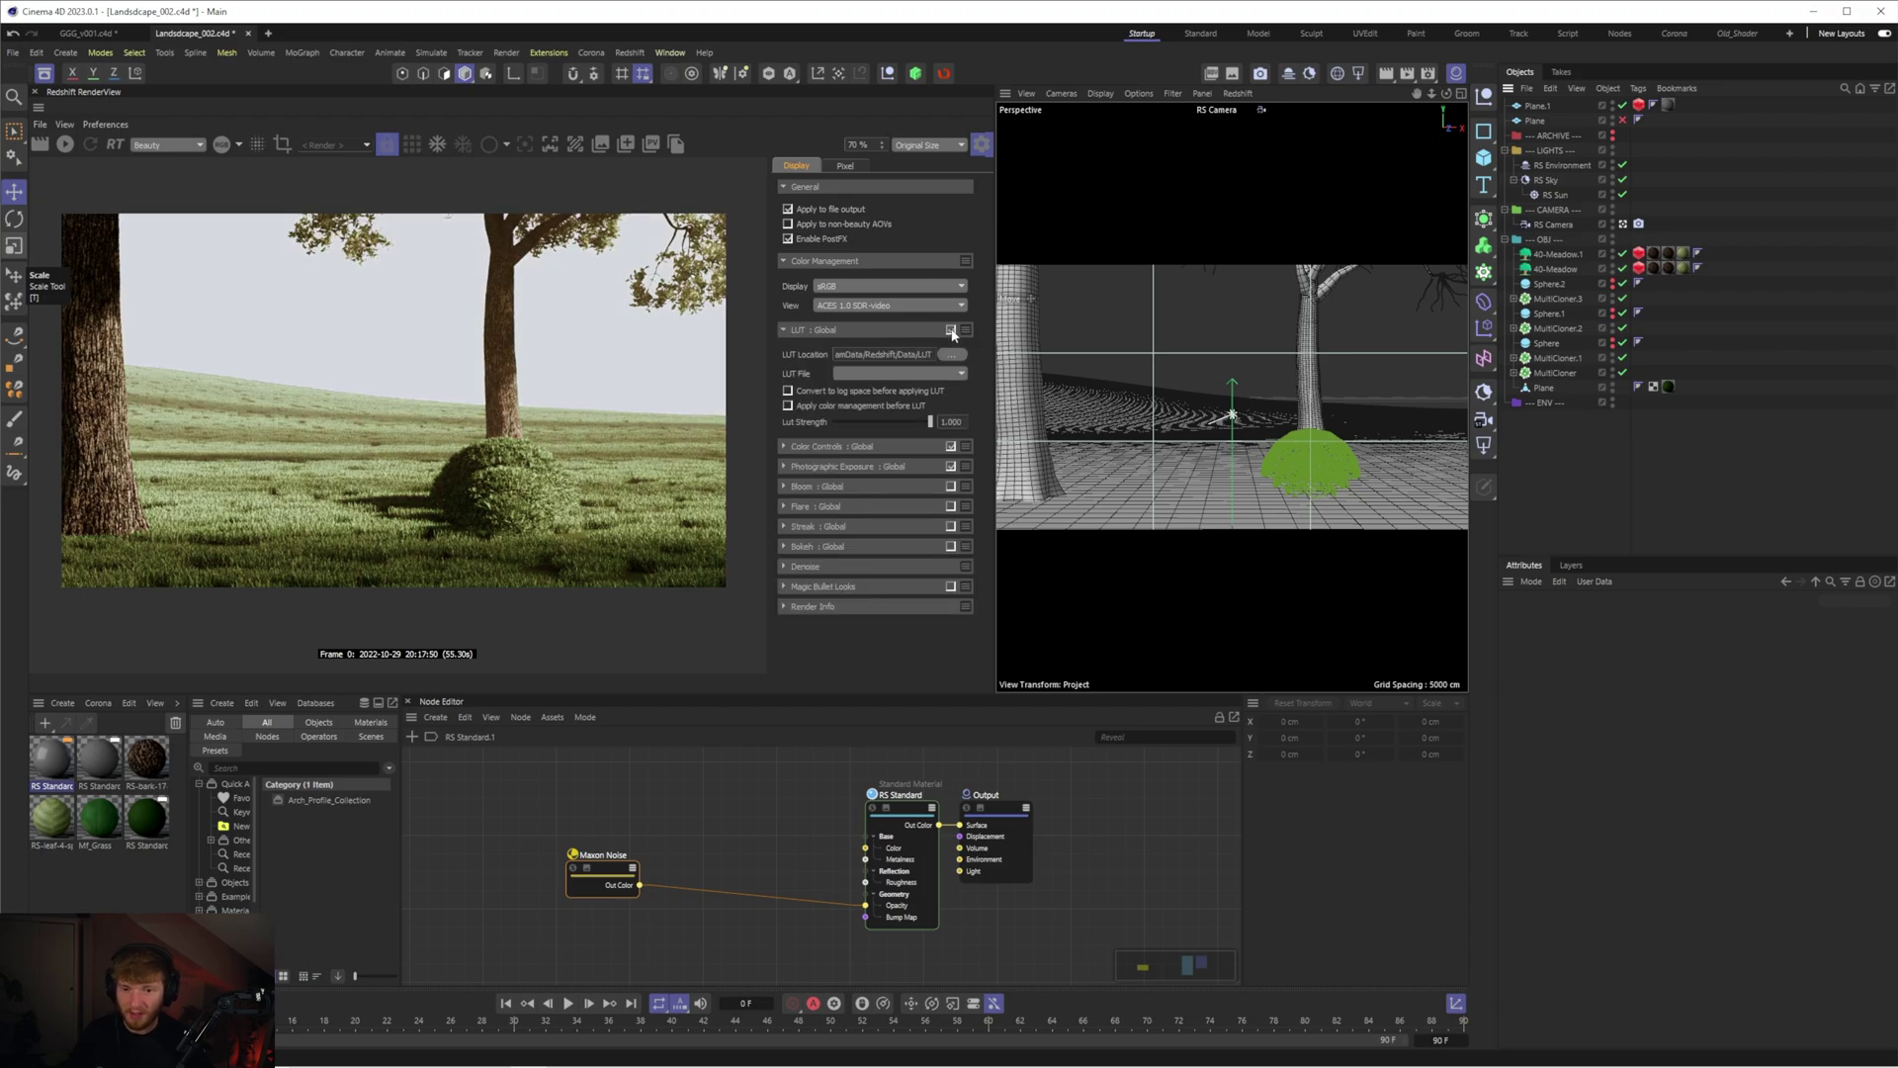
pyautogui.click(799, 405)
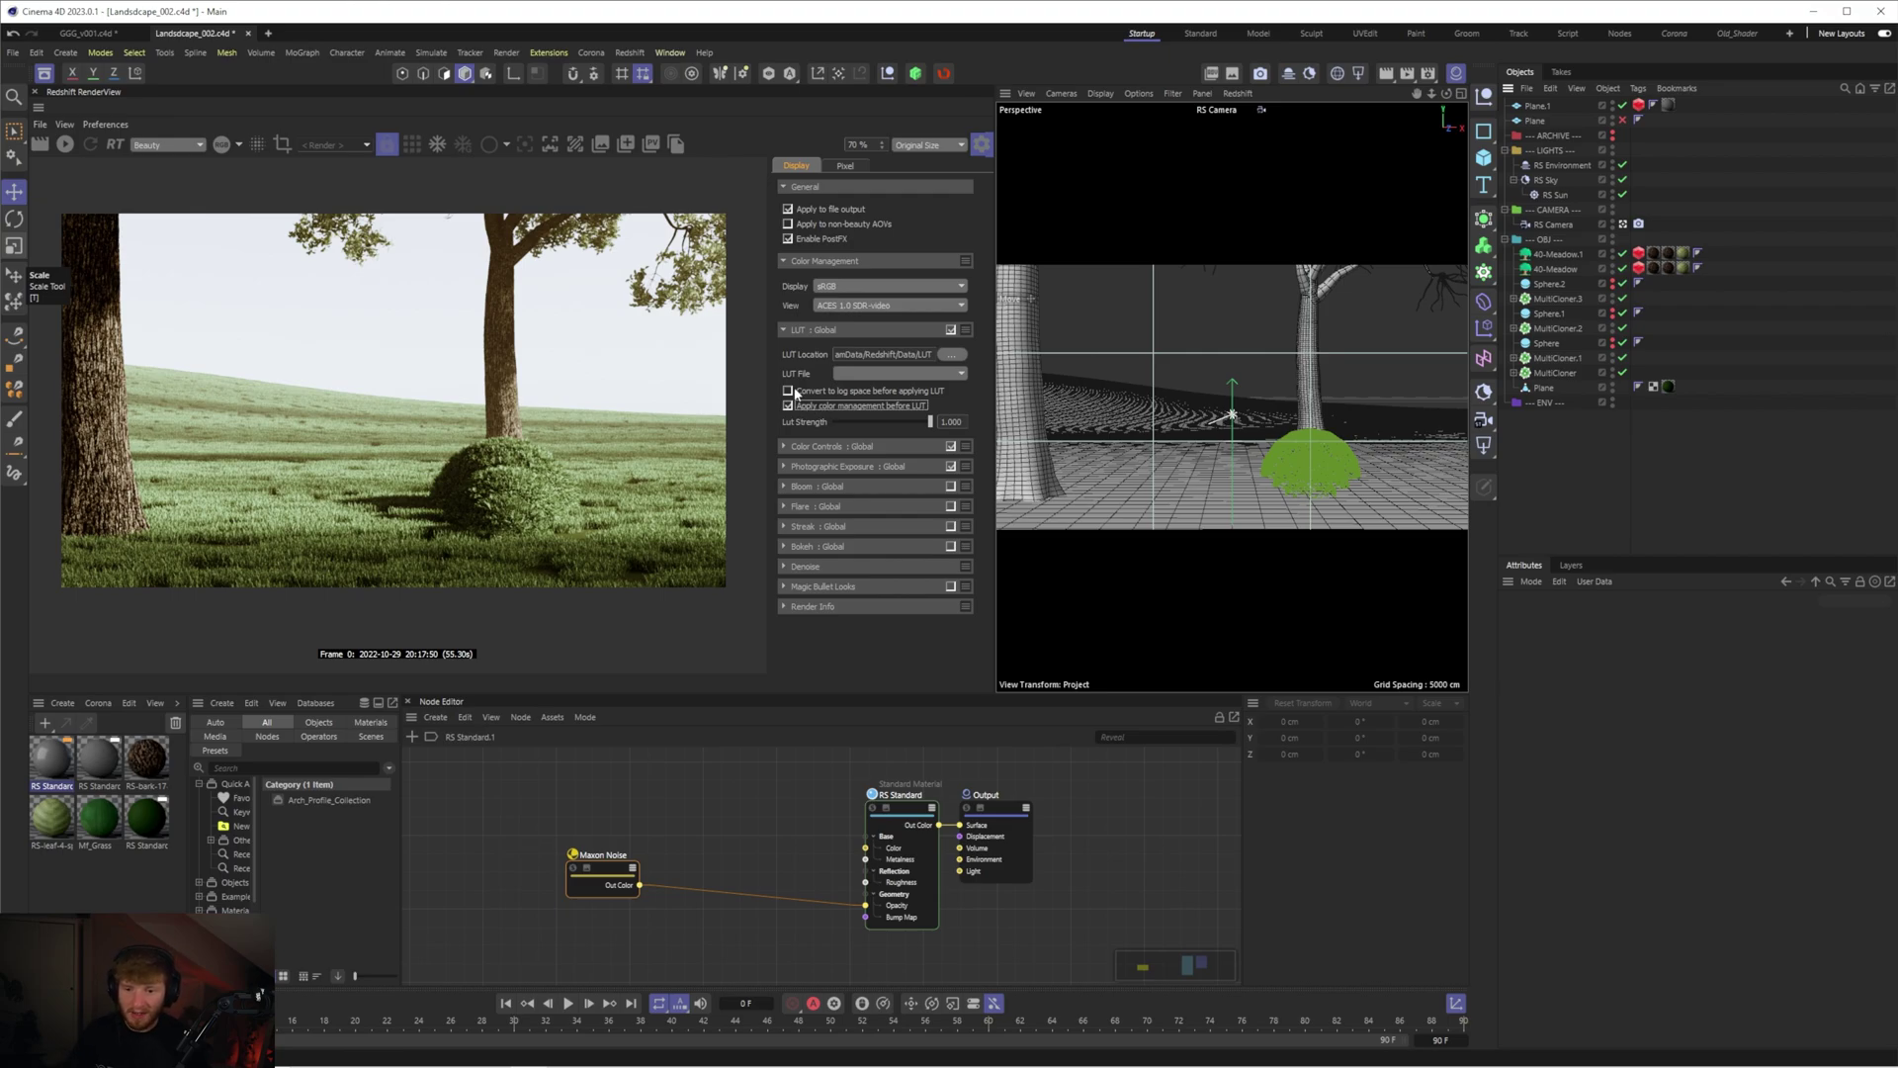
# - Load the ARRI_EE_LogC_R709 LUT file and turn on conversion to log space before applying the LUT
pyautogui.click(916, 373)
pyautogui.scroll(-10, 902, 435)
pyautogui.scroll(-3, 902, 435)
pyautogui.scroll(-10, 903, 438)
pyautogui.scroll(-5, 902, 438)
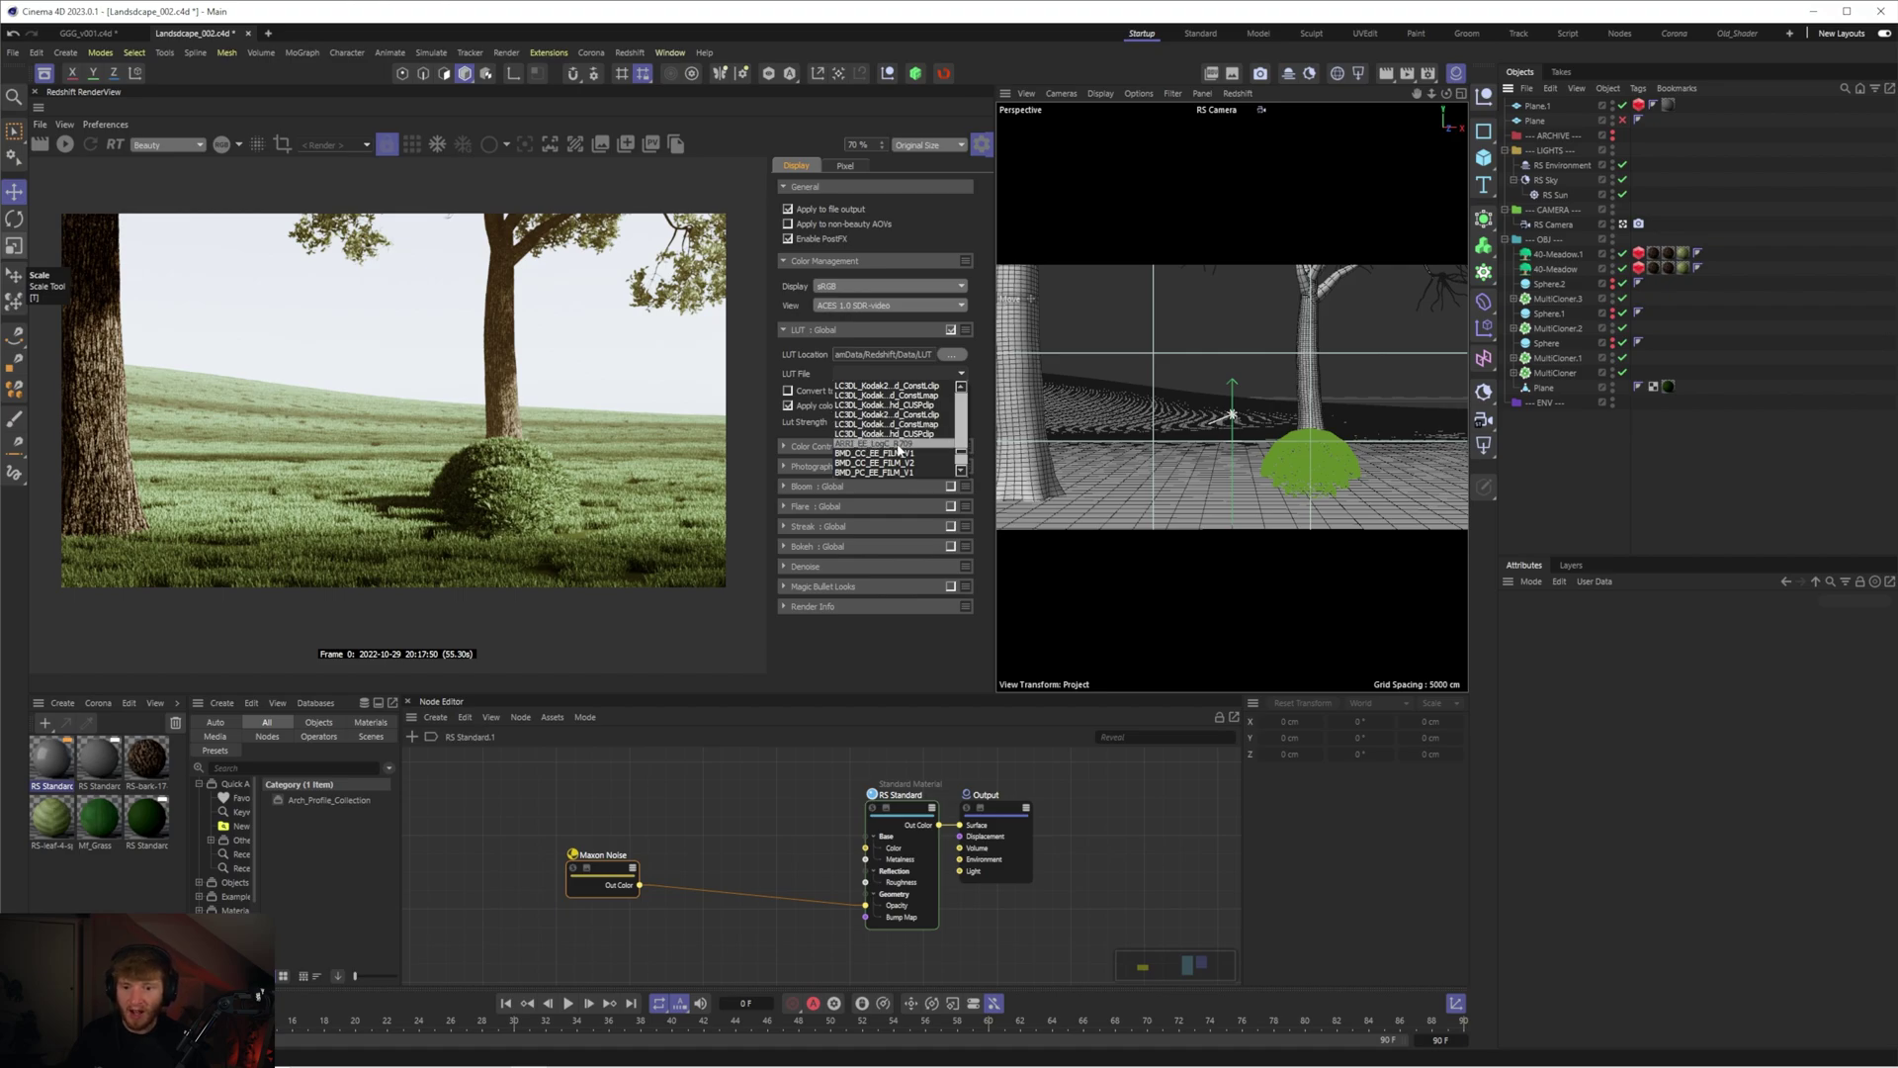
pyautogui.click(898, 444)
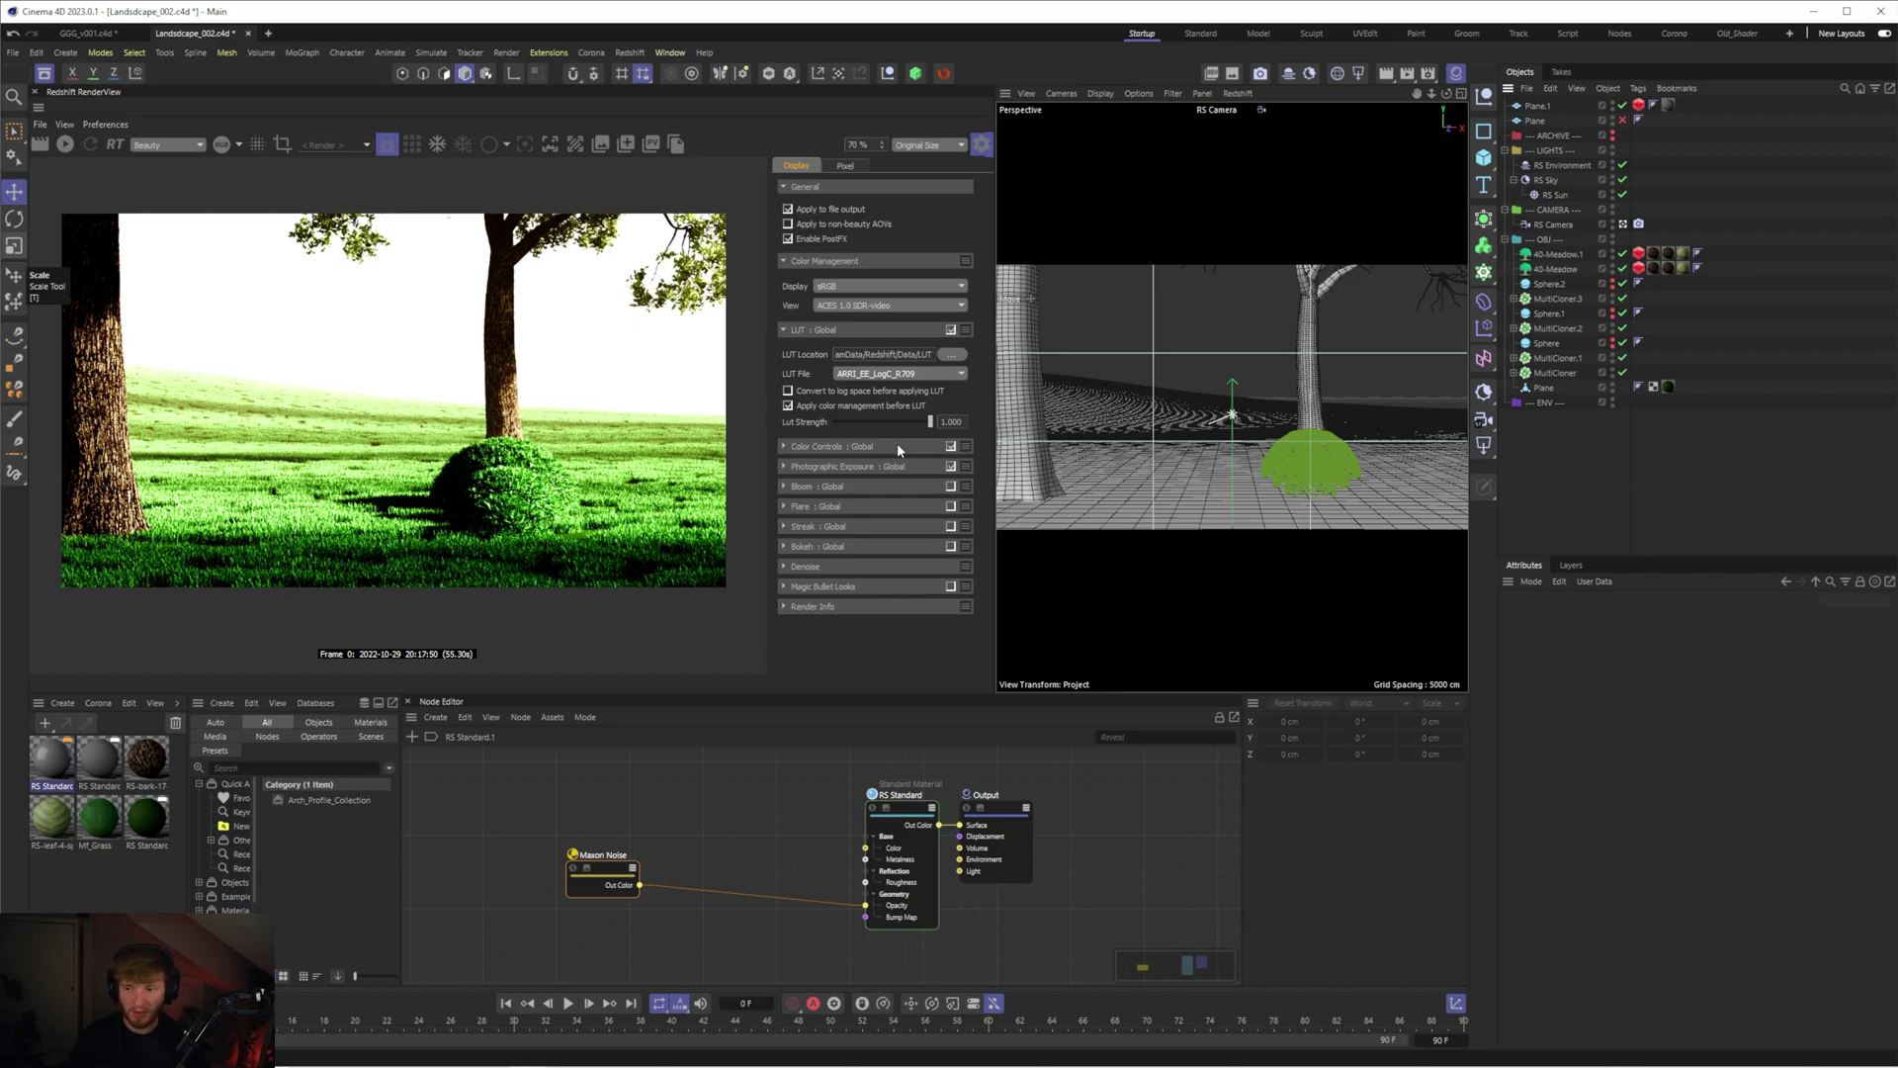
pyautogui.click(821, 391)
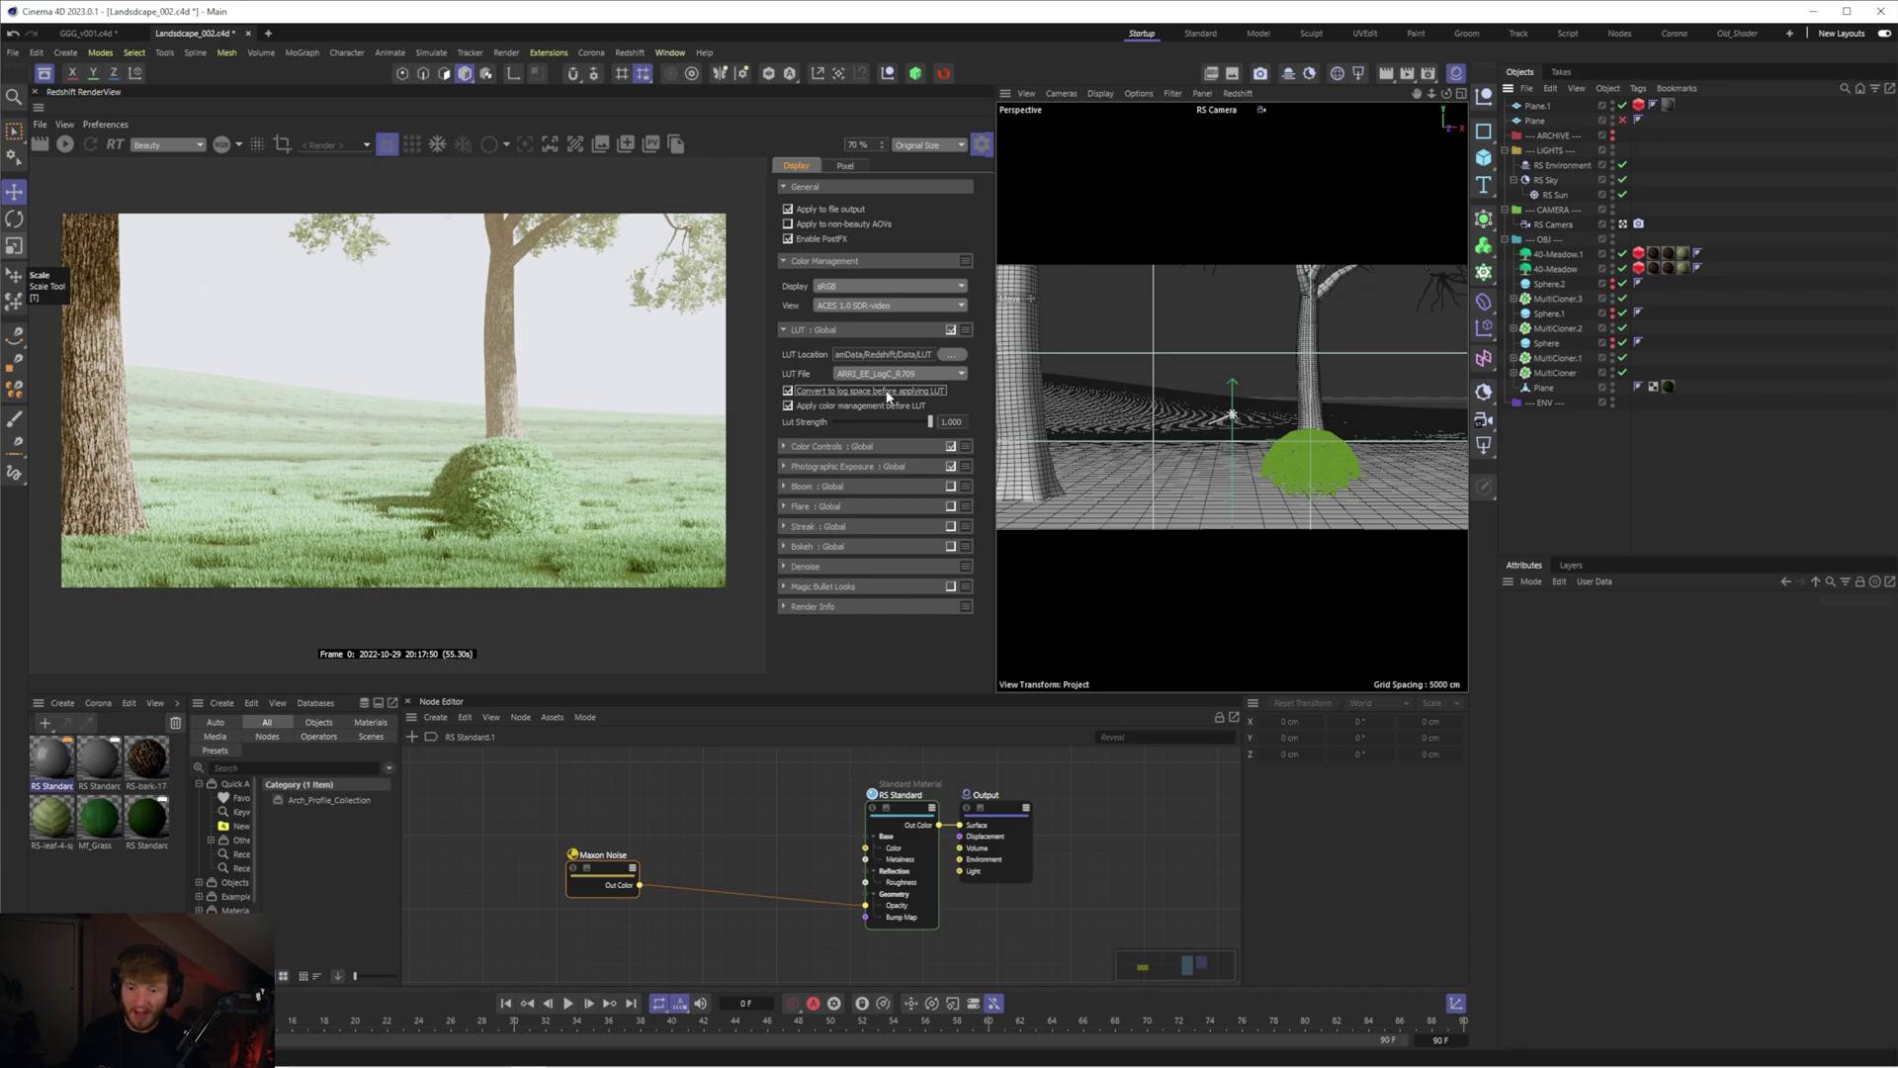
# - Reduce the LUT strength to 0.35
pyautogui.moveTo(925, 419); pyautogui.dragTo(858, 427)
pyautogui.click(950, 421)
pyautogui.write('0.3')
pyautogui.press('Return')
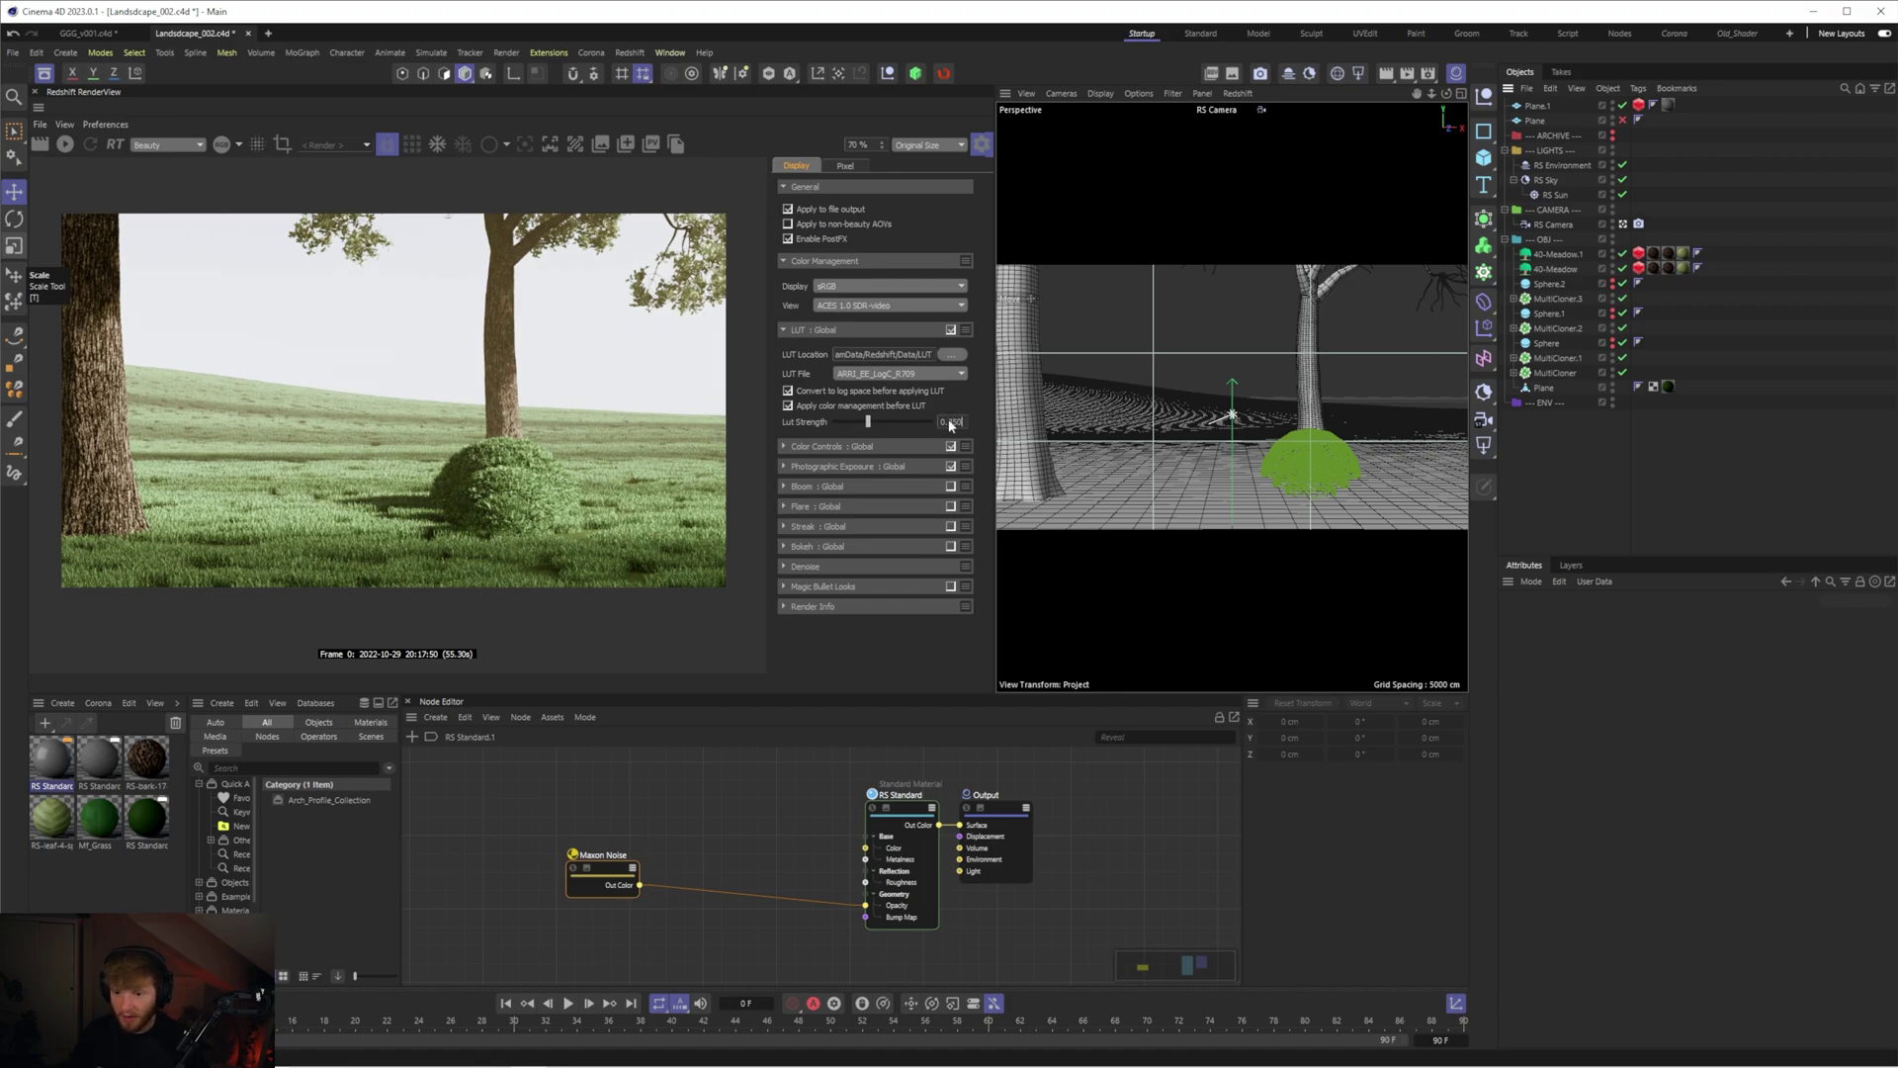
# - Compare the render with the ARRI LUT switched off and on
pyautogui.click(953, 331)
pyautogui.click(953, 331)
pyautogui.click(953, 331)
pyautogui.click(953, 331)
pyautogui.click(953, 331)
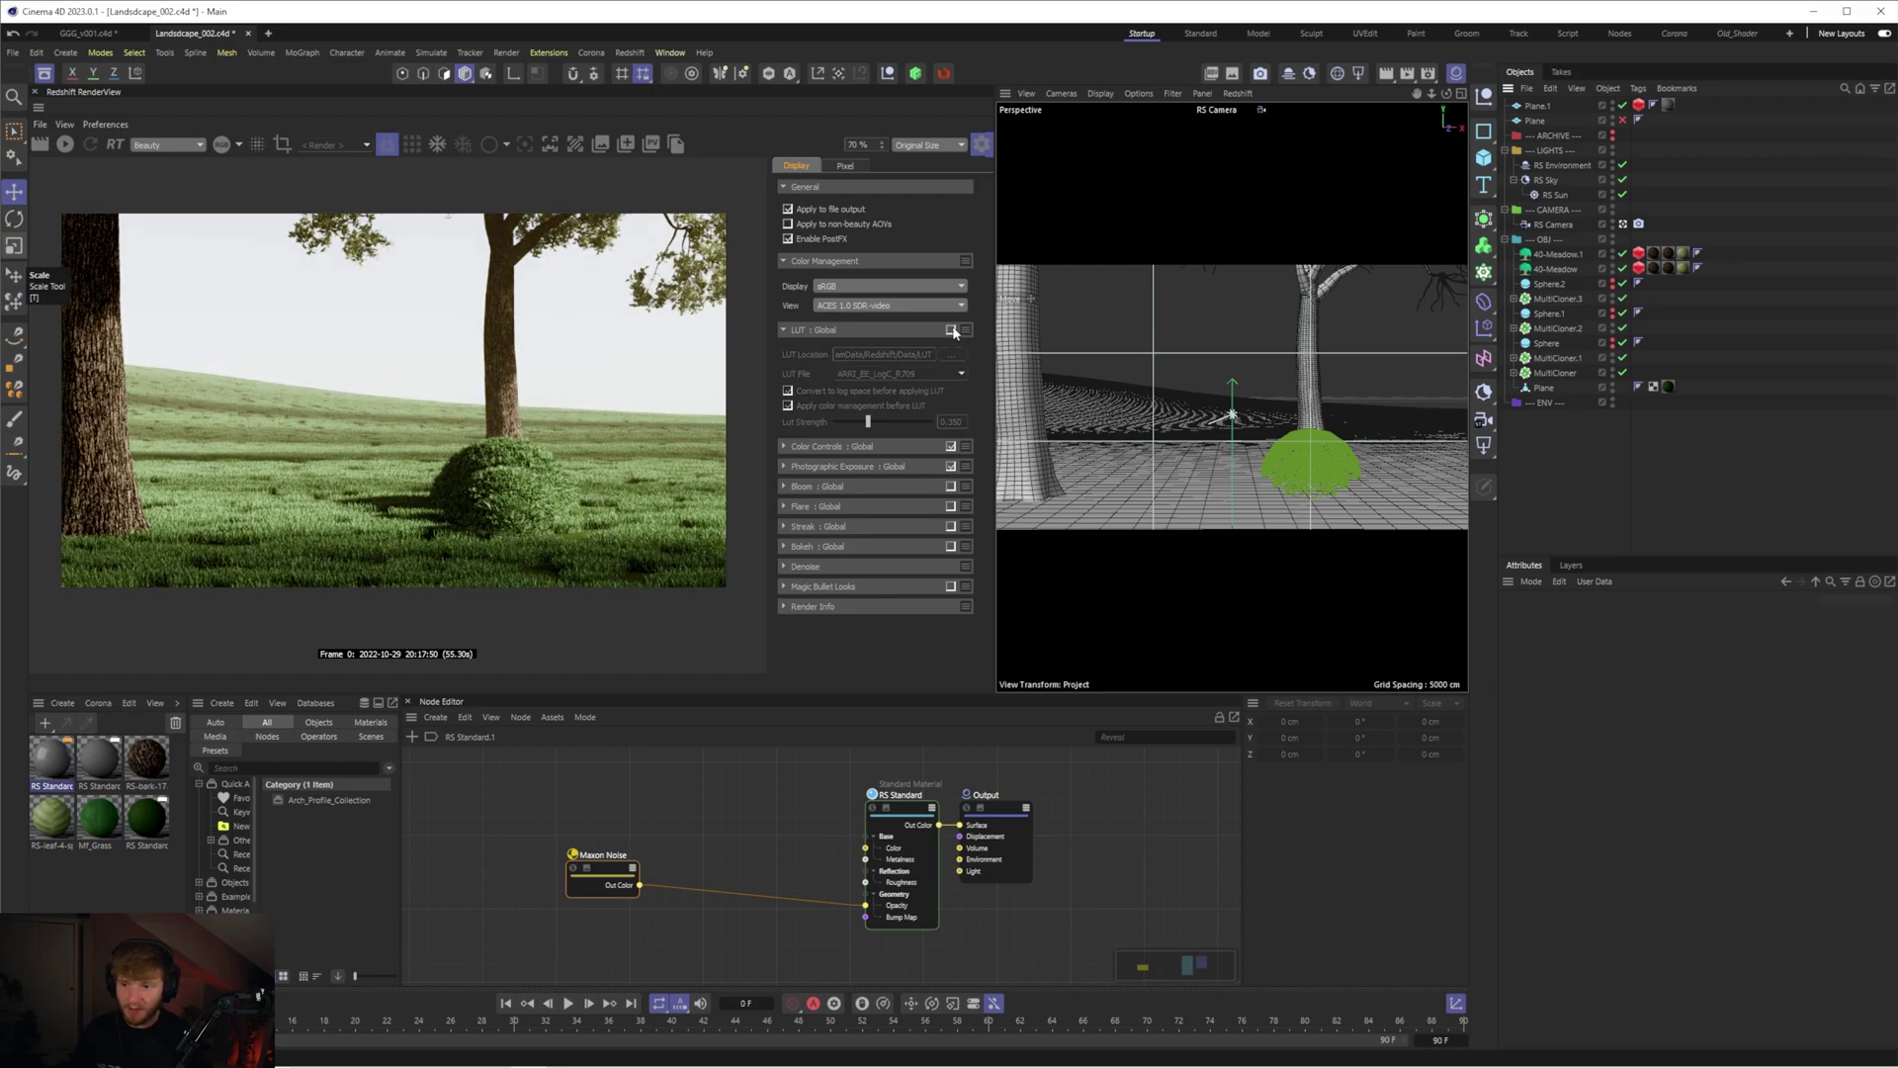
pyautogui.click(951, 330)
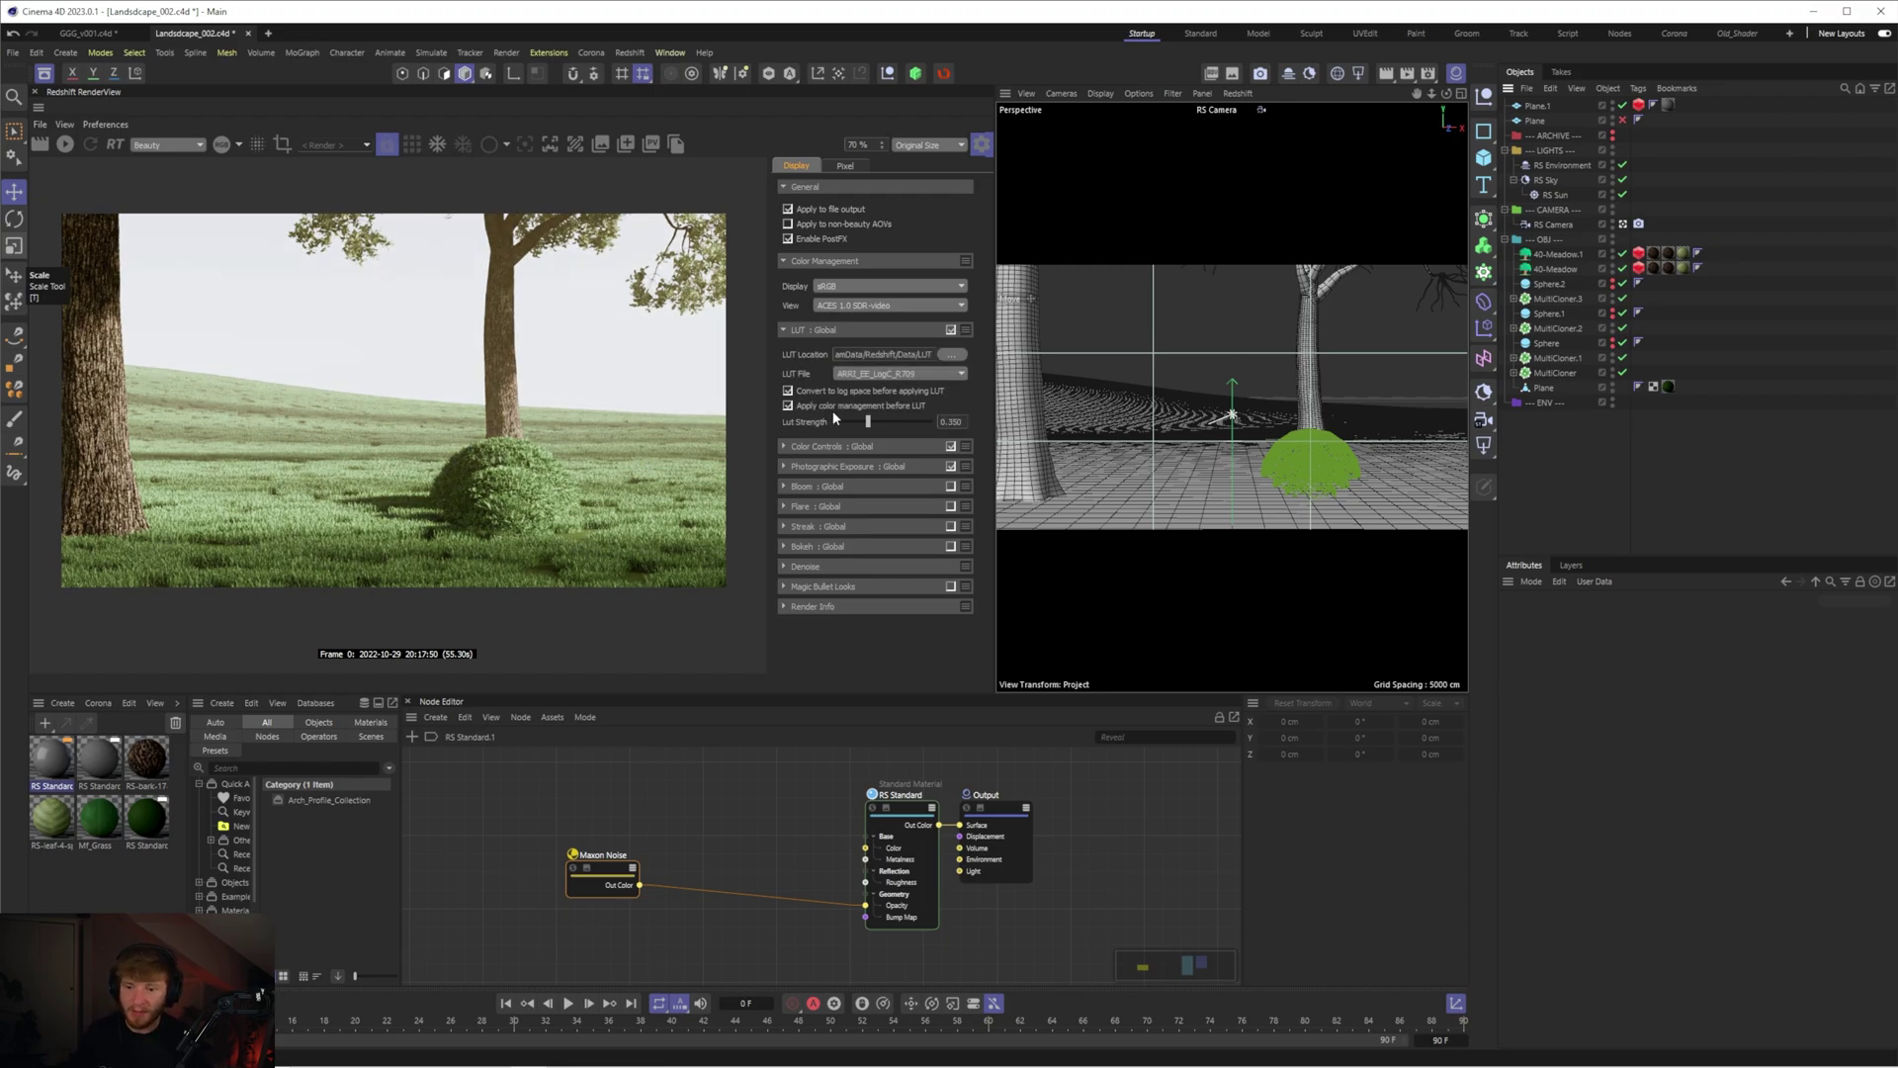
pyautogui.click(951, 331)
pyautogui.click(951, 331)
# - Try the Advantix_400 and AgfaColor_Futura_II_200 LUT files on the render
pyautogui.click(886, 374)
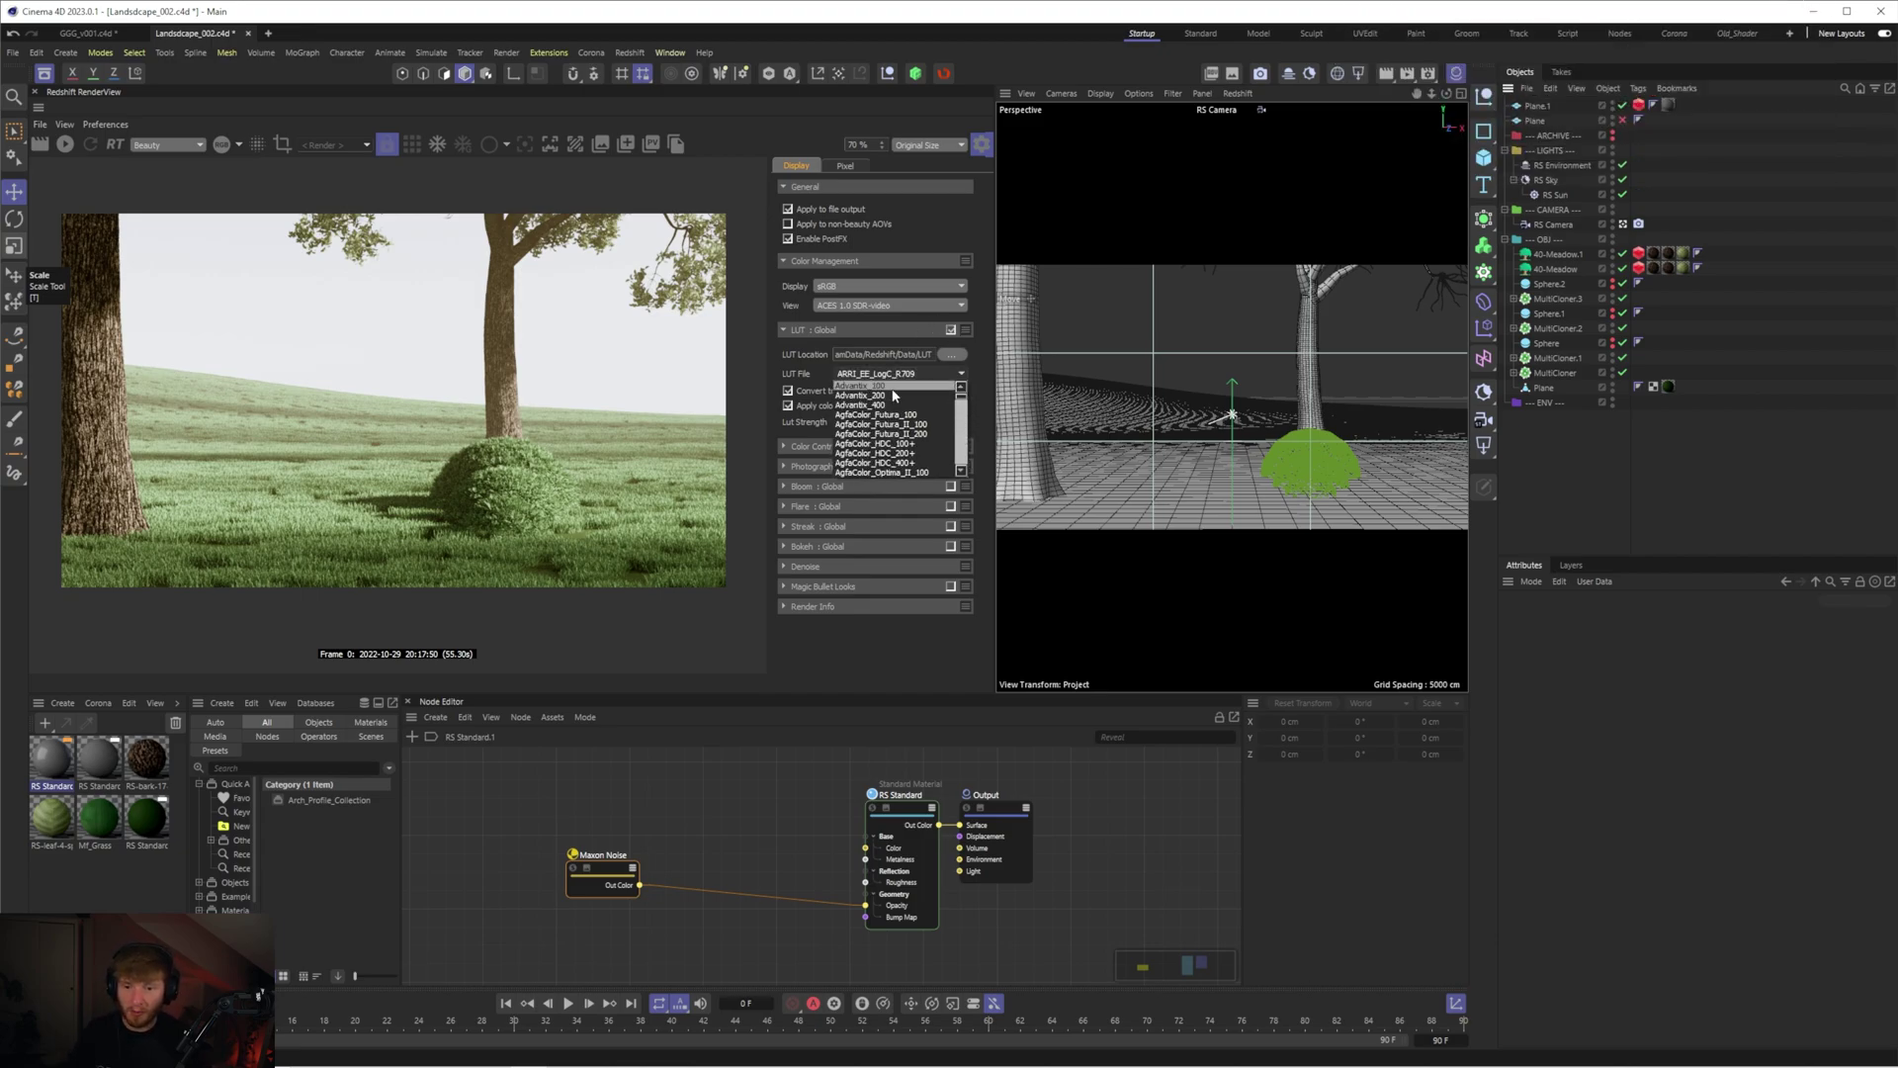
pyautogui.click(894, 395)
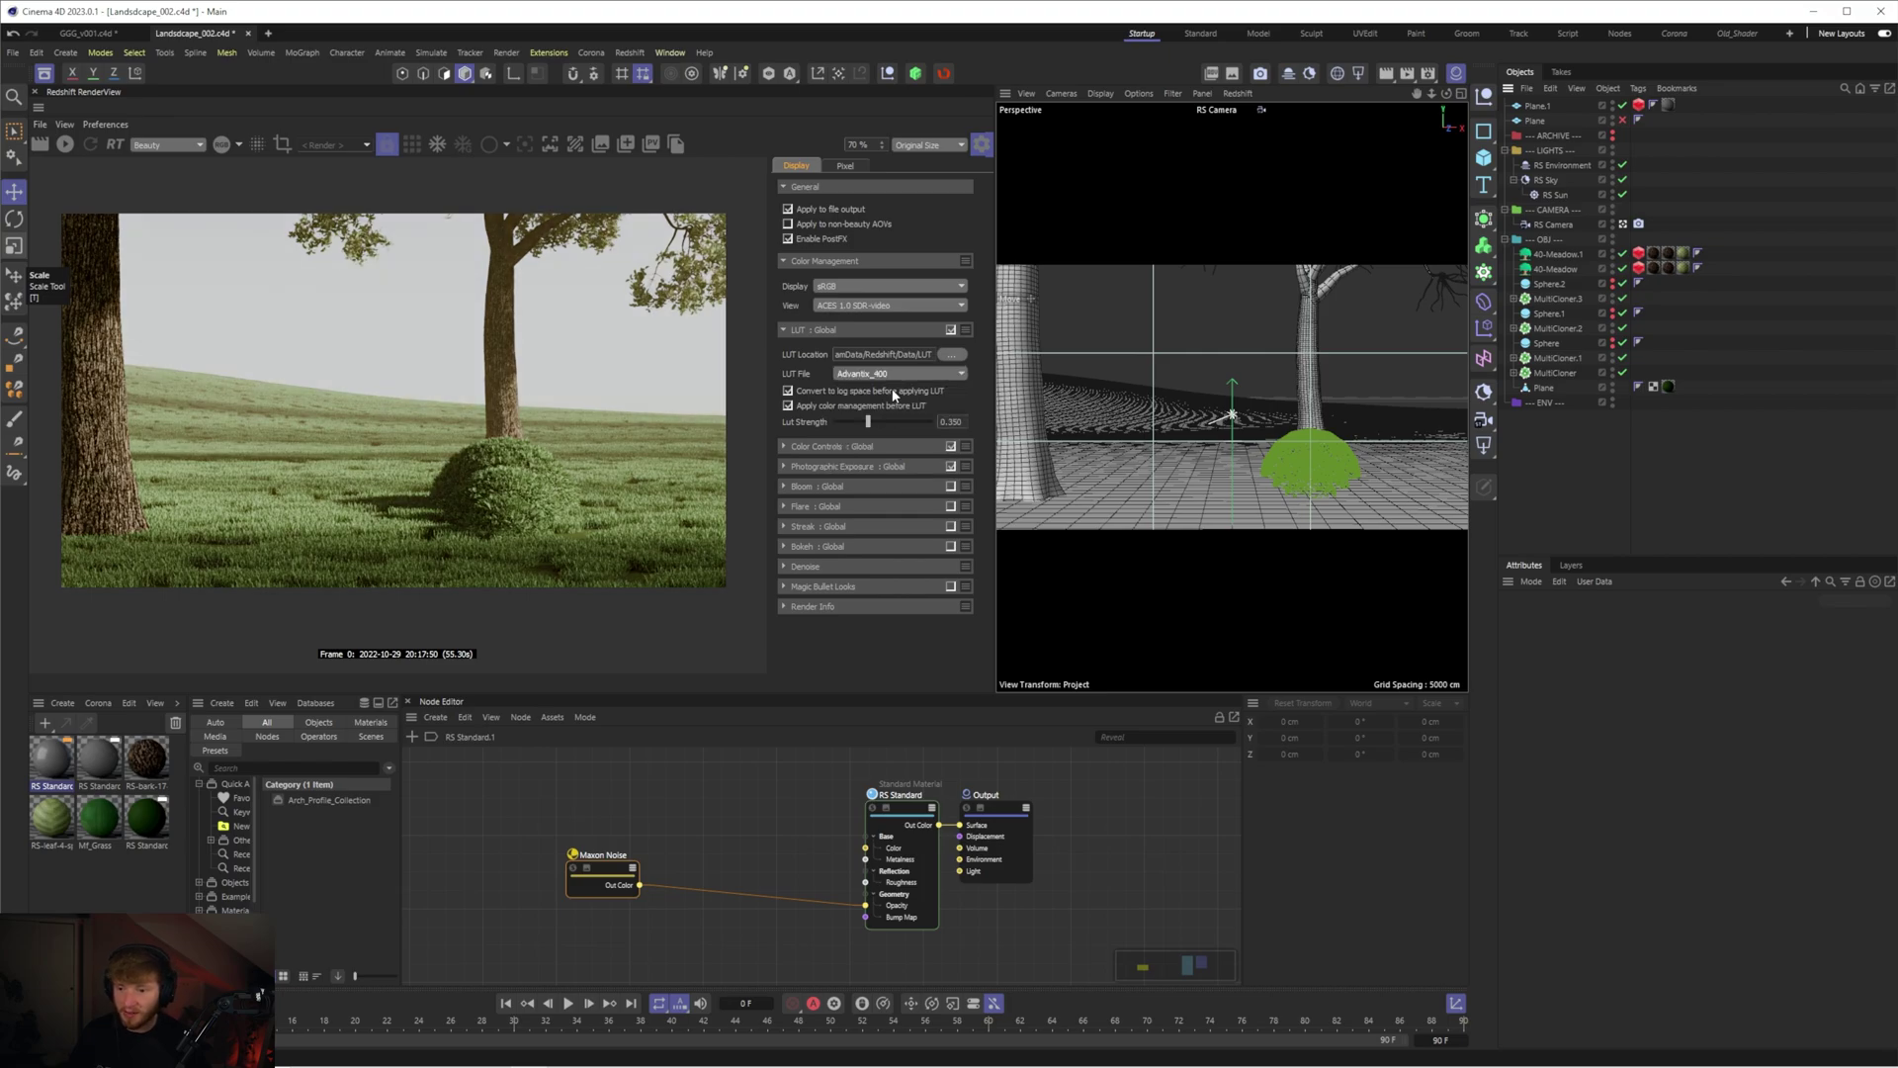
pyautogui.click(885, 373)
pyautogui.click(860, 395)
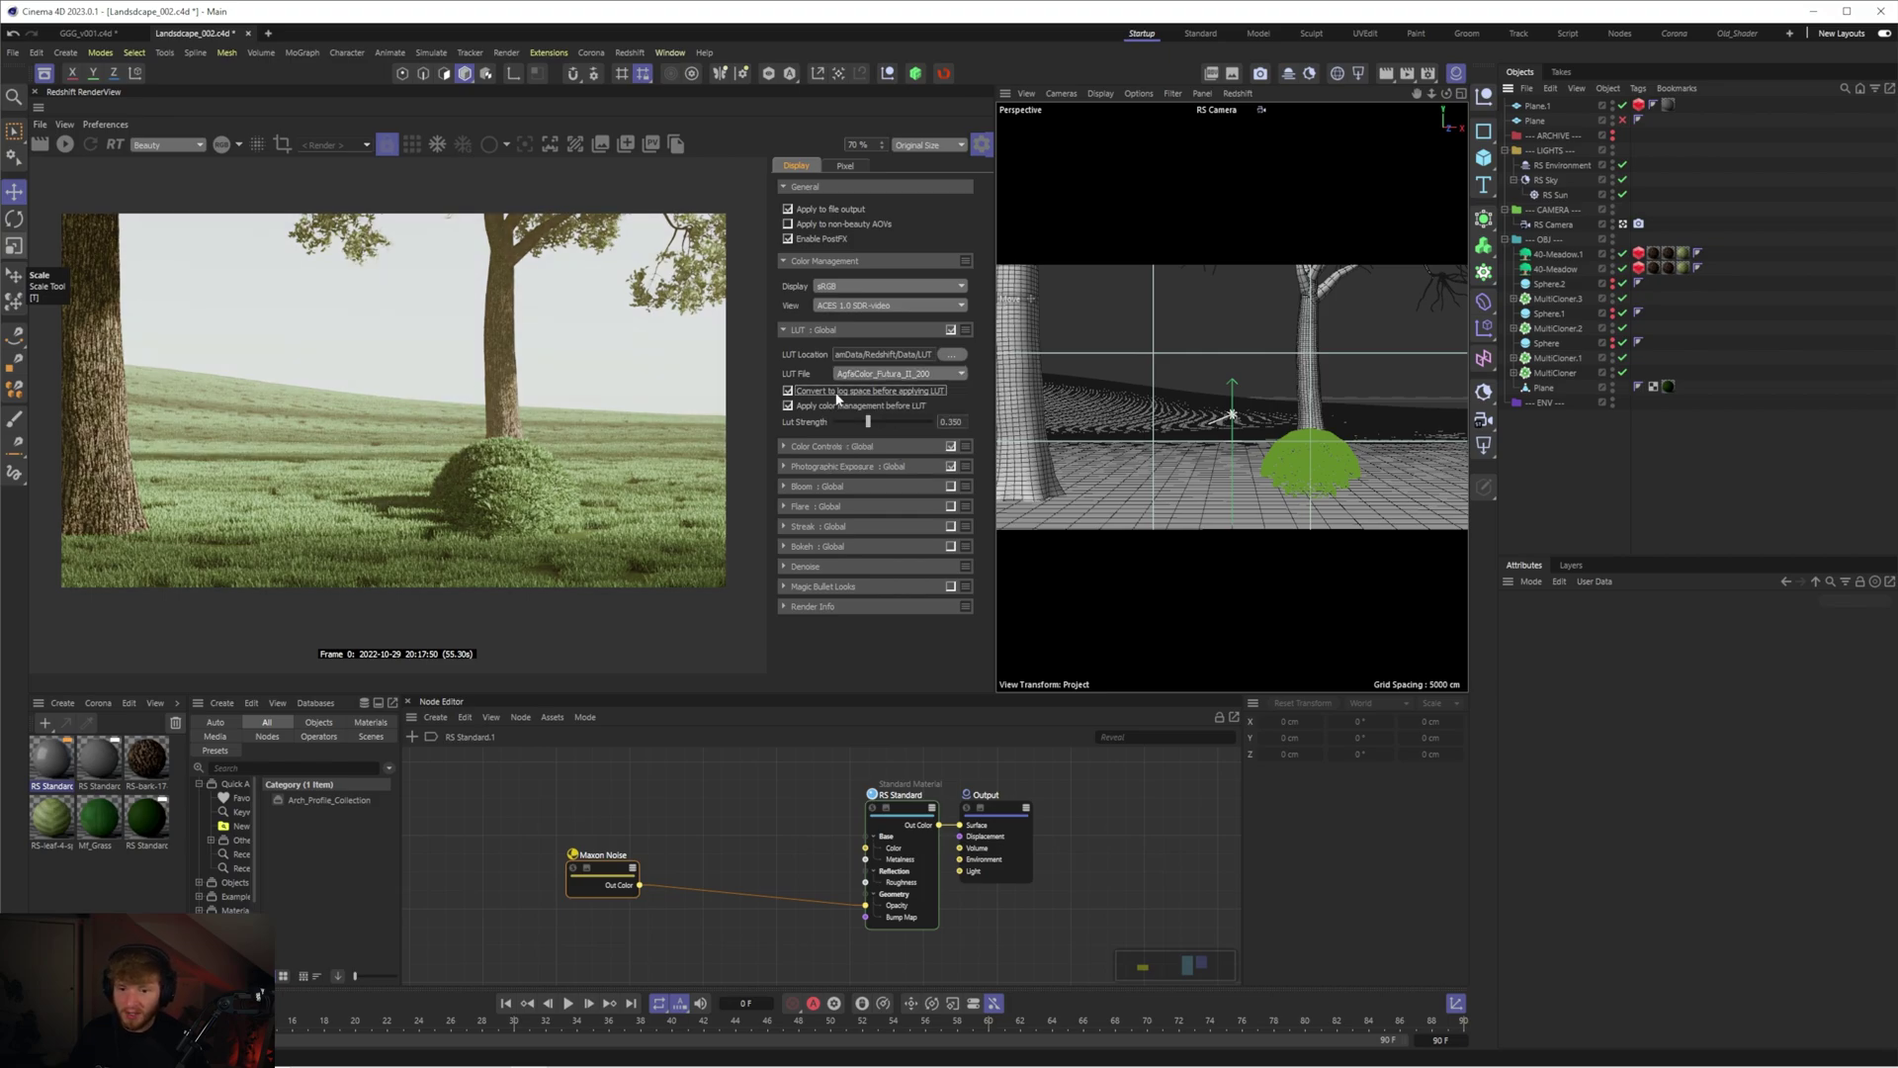
# - Choose the F125 LUT file and compare the render with the LUT off and on
pyautogui.click(874, 376)
pyautogui.click(876, 375)
pyautogui.click(878, 375)
pyautogui.scroll(-3, 890, 417)
pyautogui.scroll(-3, 890, 417)
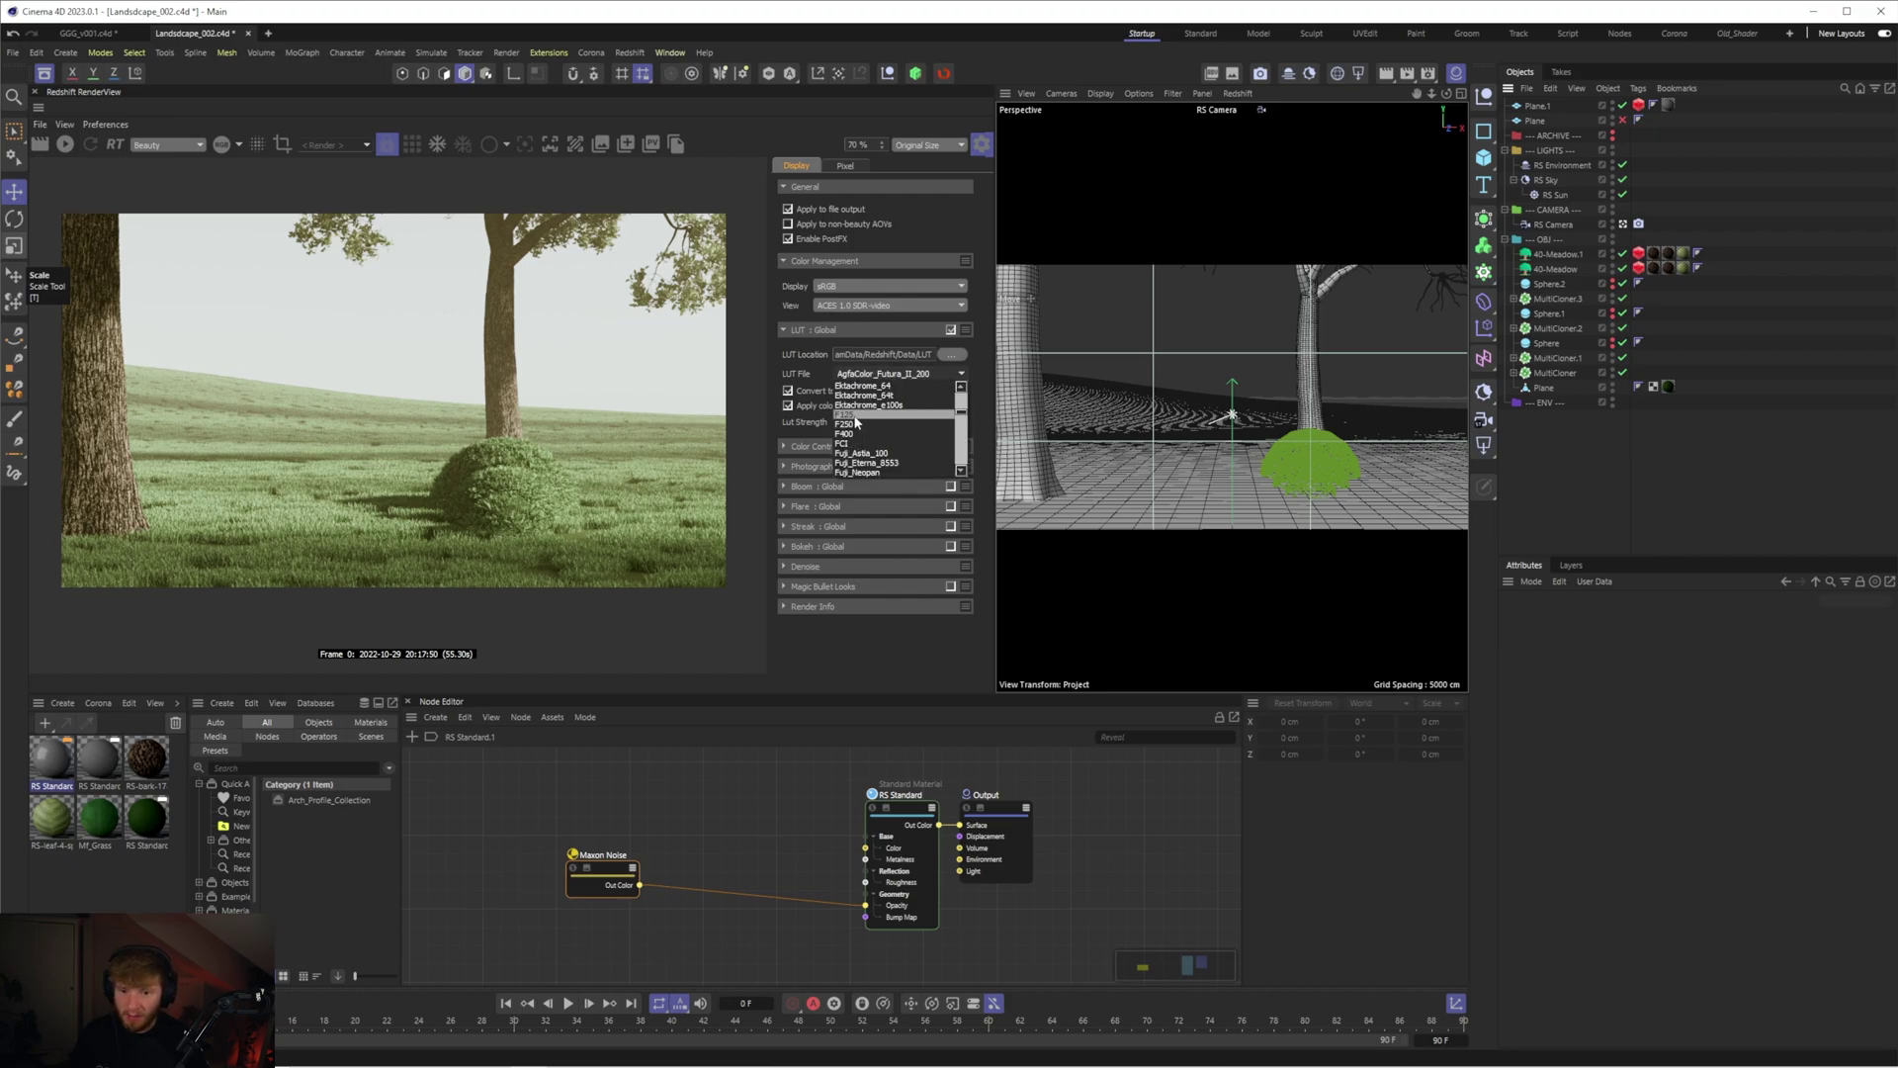
pyautogui.click(852, 414)
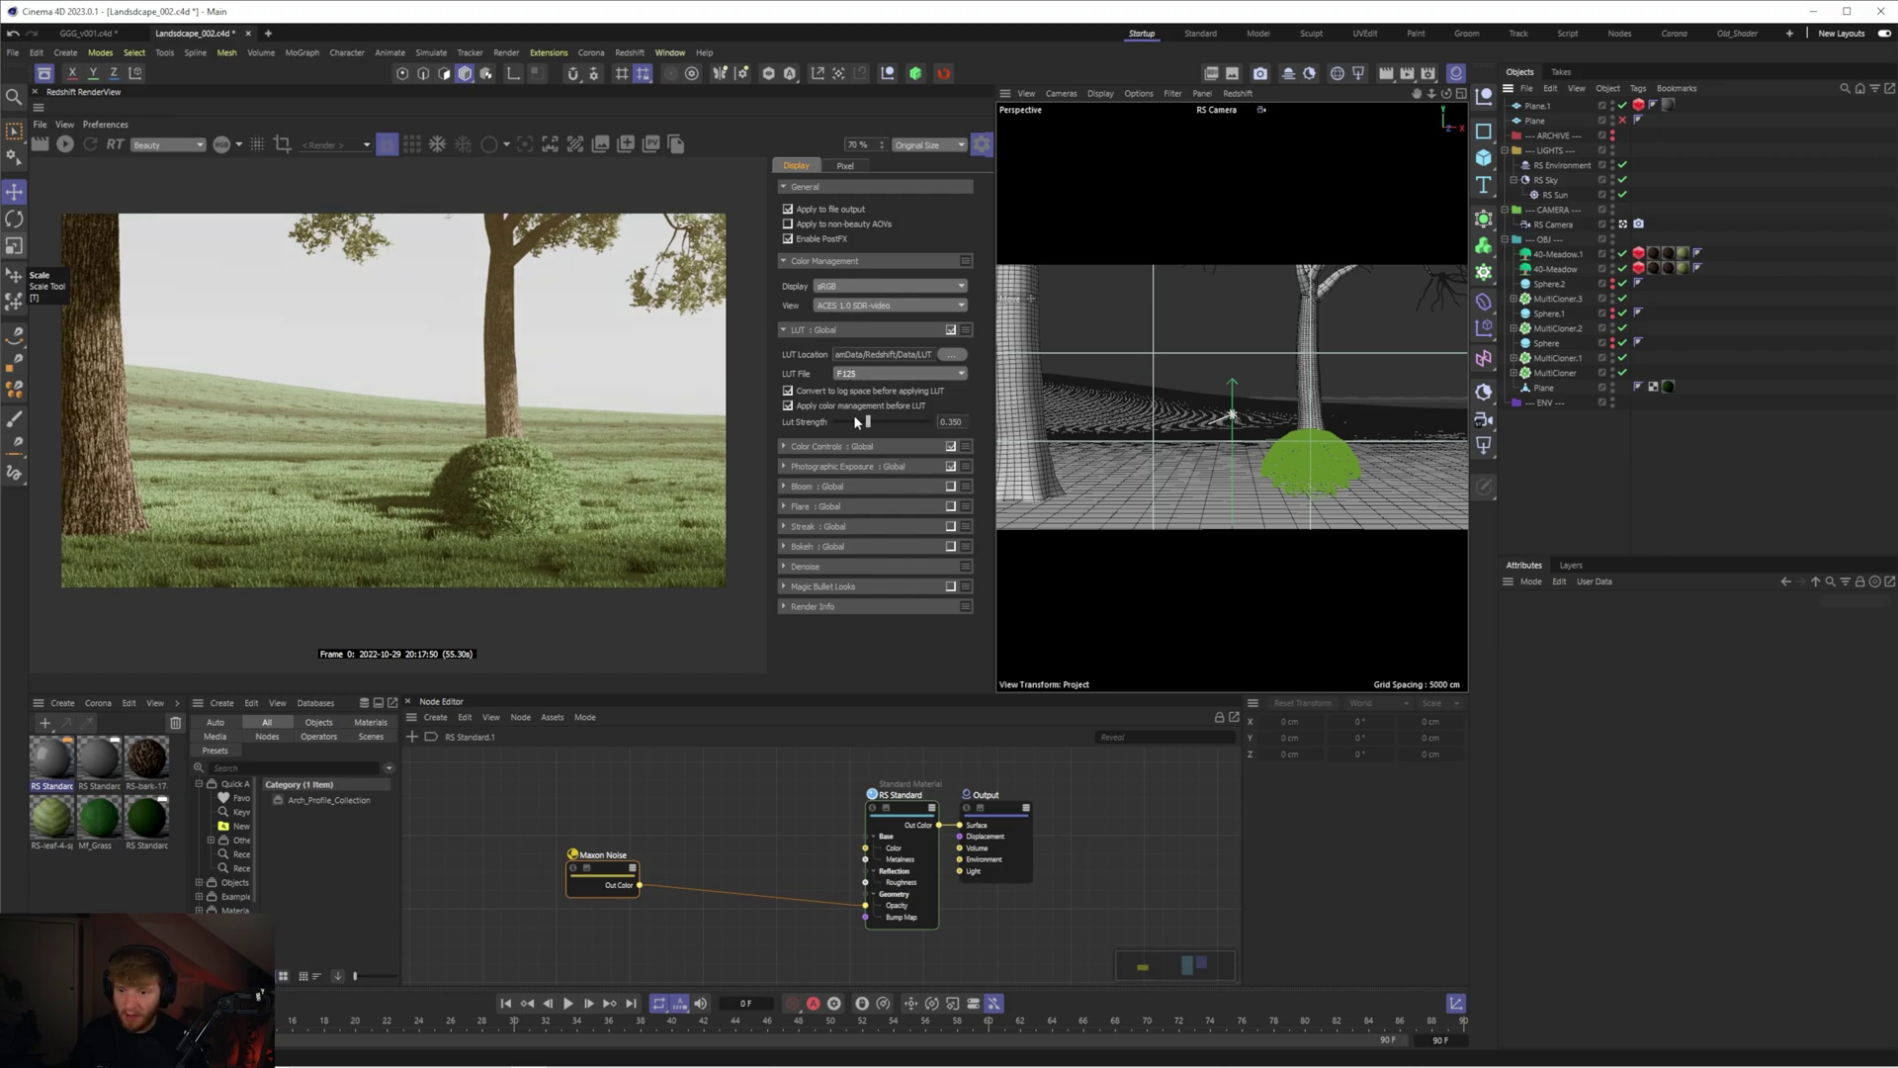
pyautogui.click(952, 332)
pyautogui.click(952, 332)
# - Set the Color Controls contrast to 0.15 and pull the shadow point of the RGB curve slightly down
pyautogui.click(781, 327)
pyautogui.click(784, 351)
pyautogui.moveTo(872, 392); pyautogui.dragTo(885, 395)
pyautogui.click(865, 410)
pyautogui.click(850, 417)
pyautogui.moveTo(808, 580); pyautogui.dragTo(814, 585)
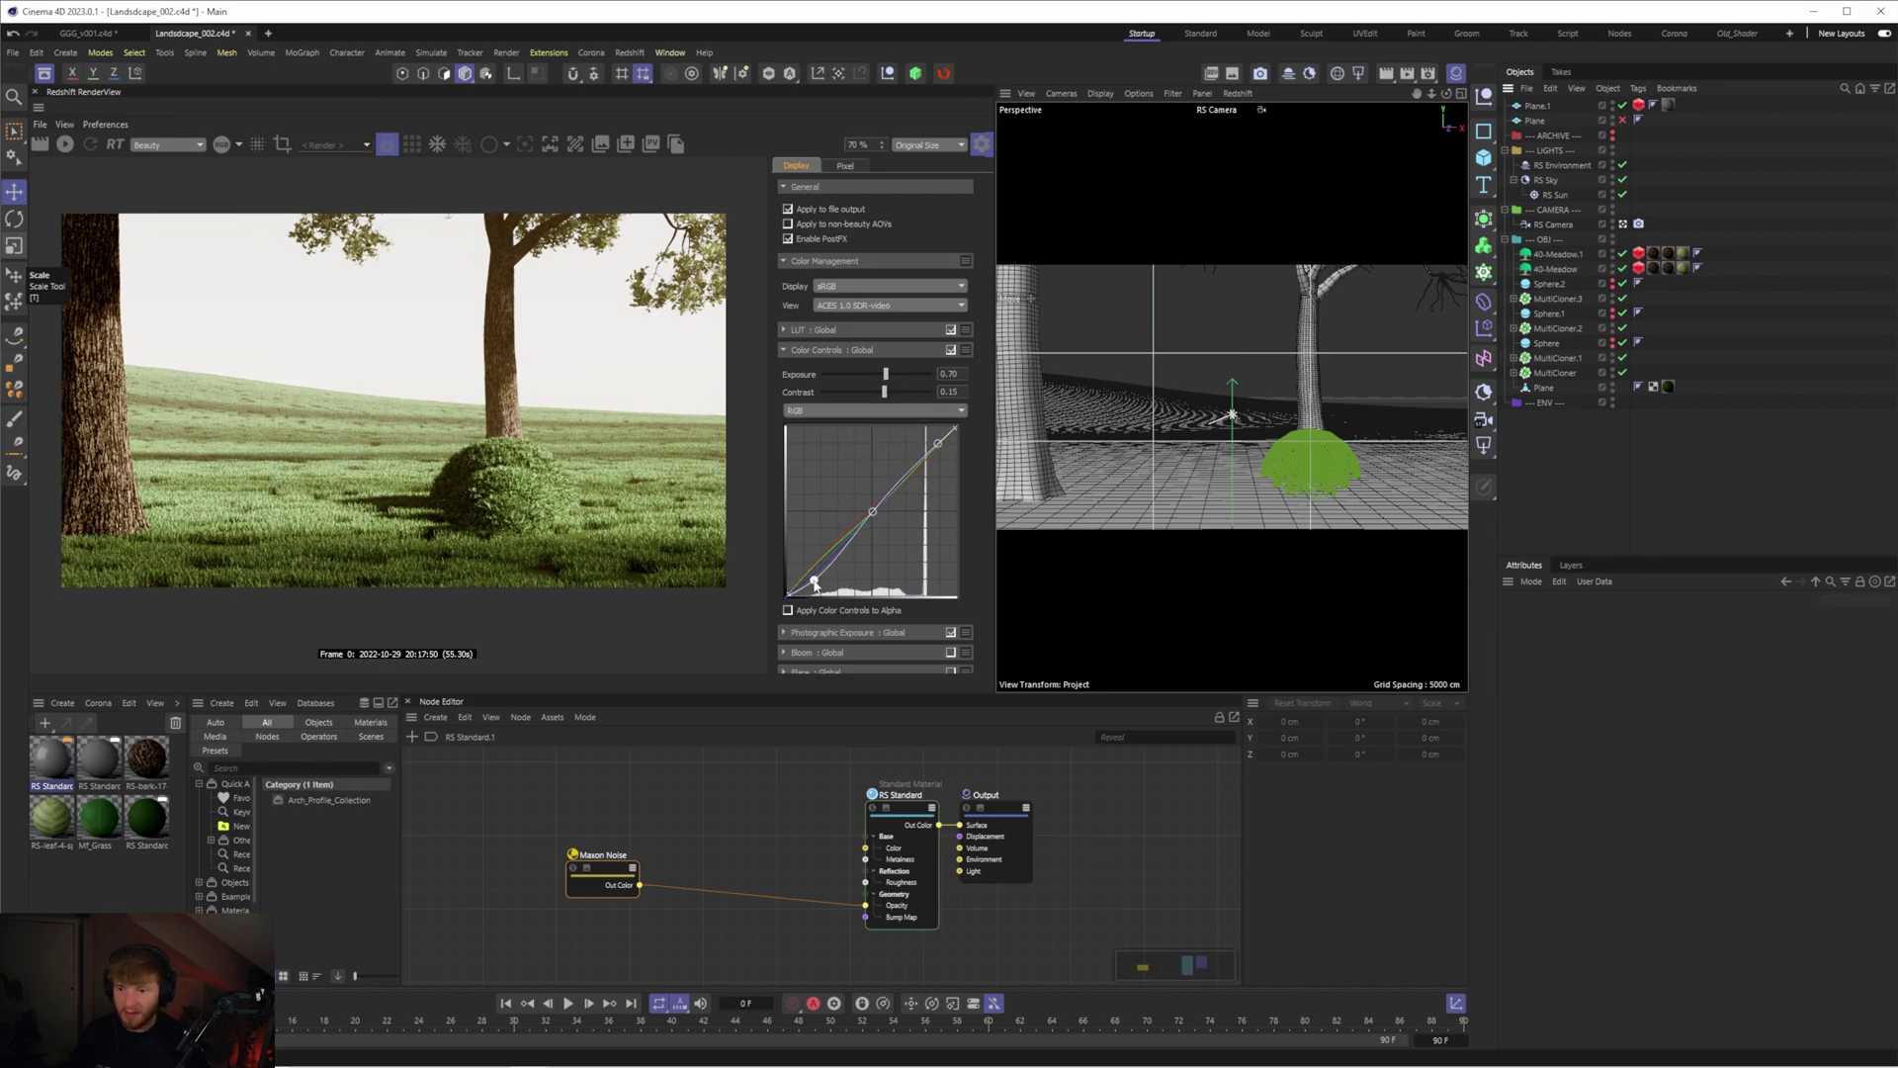
# - Raise the Black Crush Amount slightly in the Photographic Exposure settings
pyautogui.click(784, 350)
pyautogui.click(784, 370)
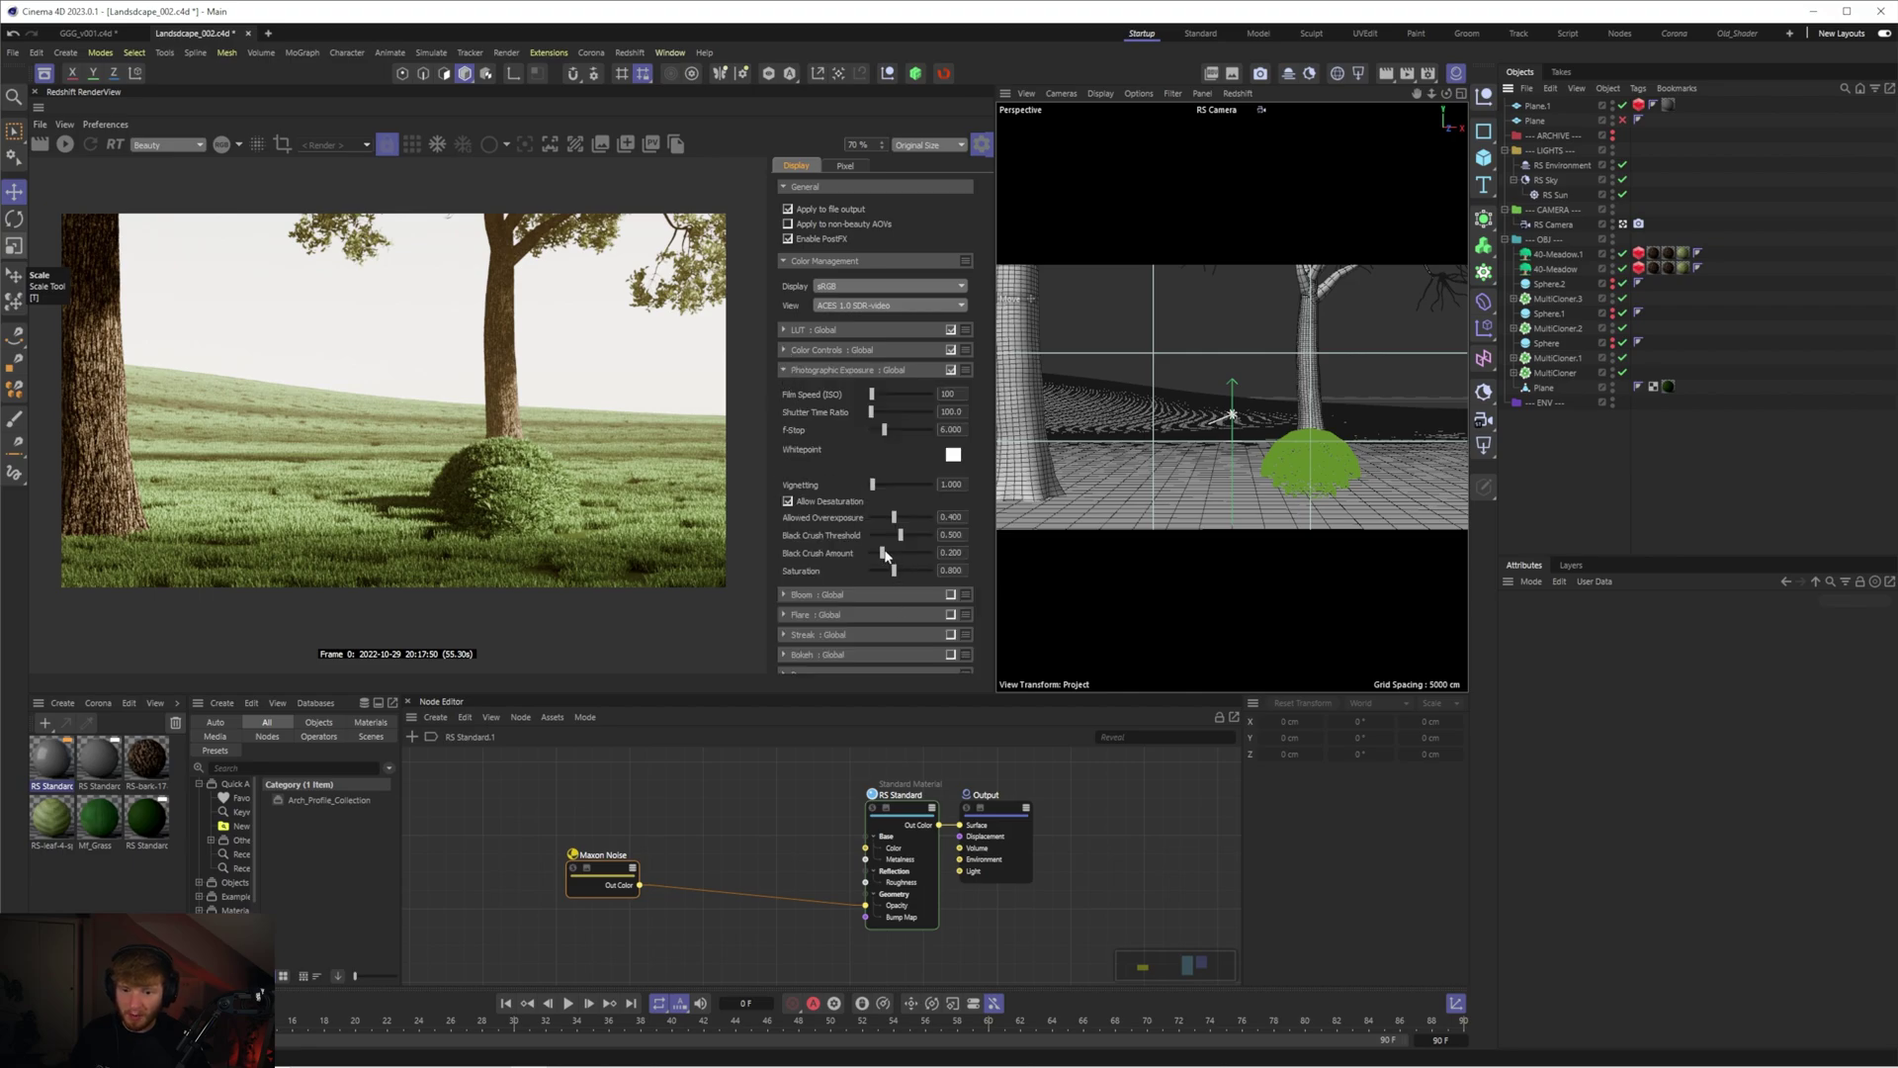
pyautogui.moveTo(882, 554); pyautogui.dragTo(897, 556)
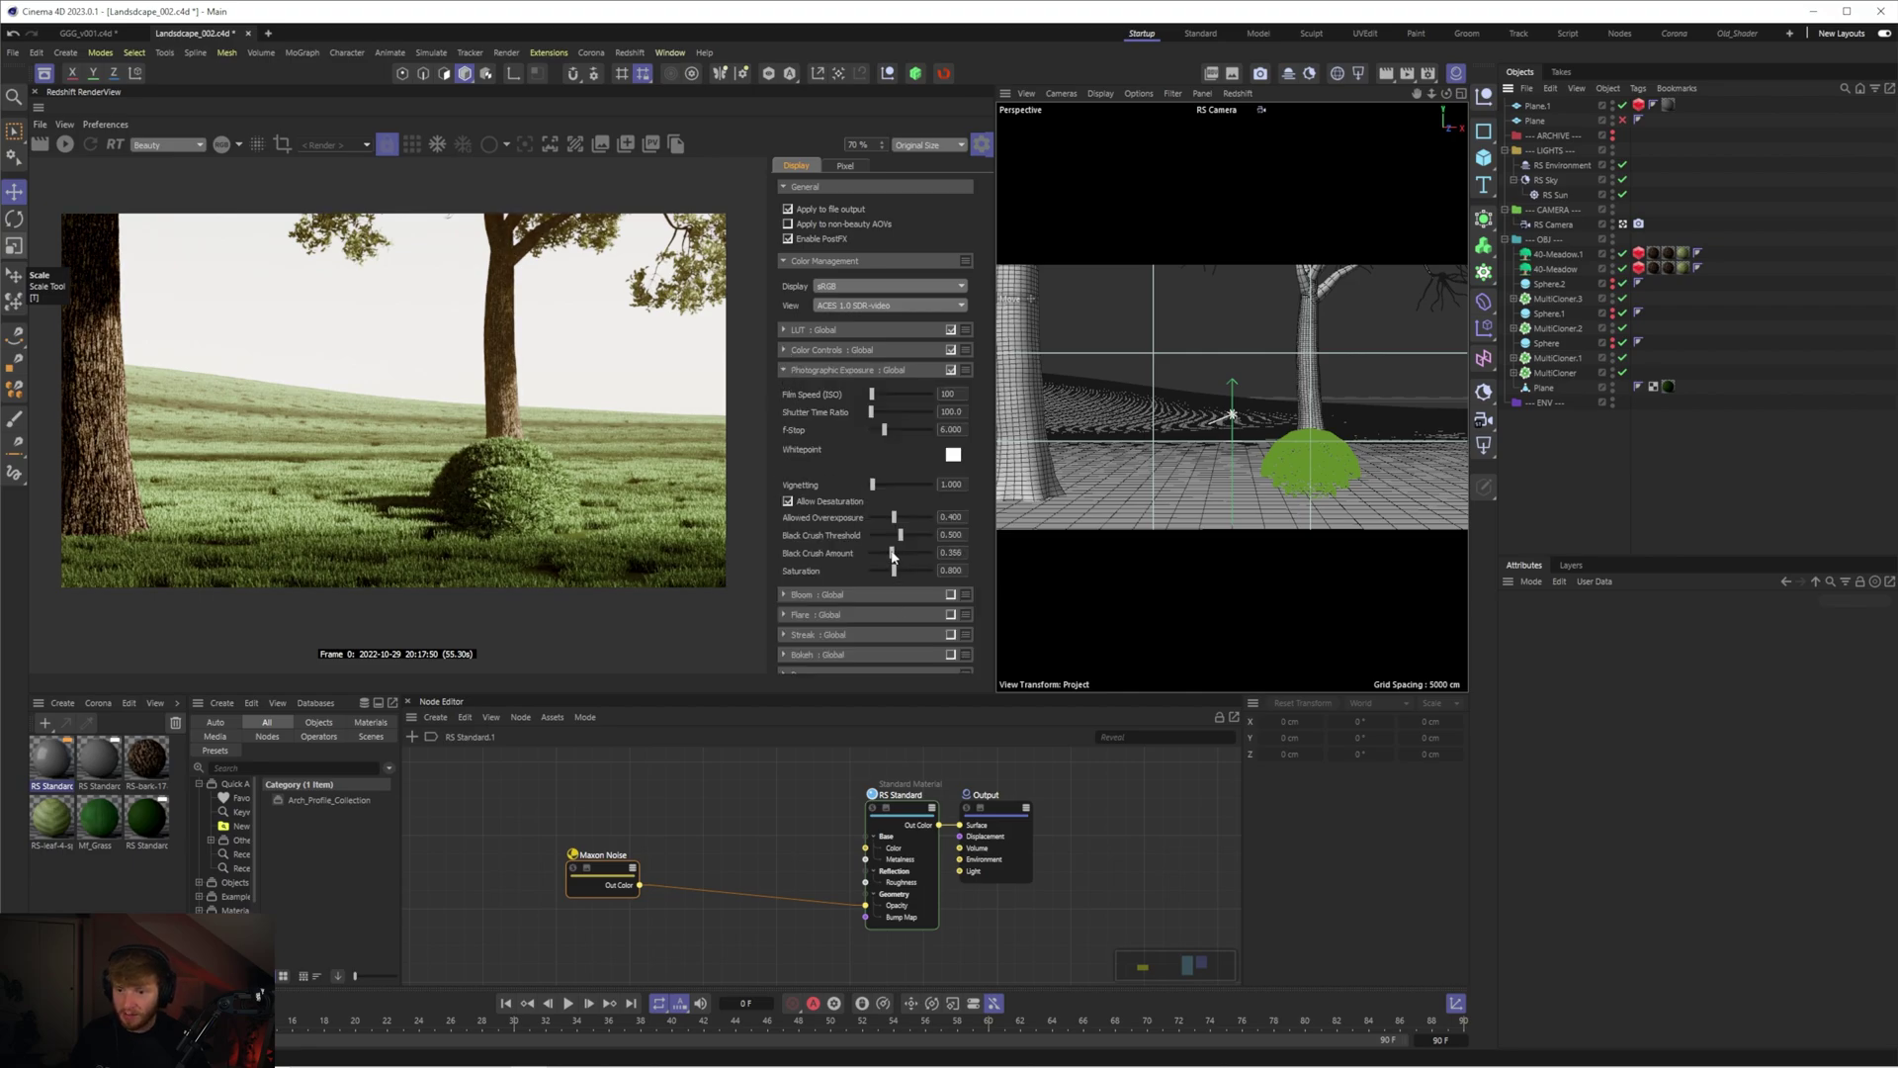
pyautogui.click(785, 370)
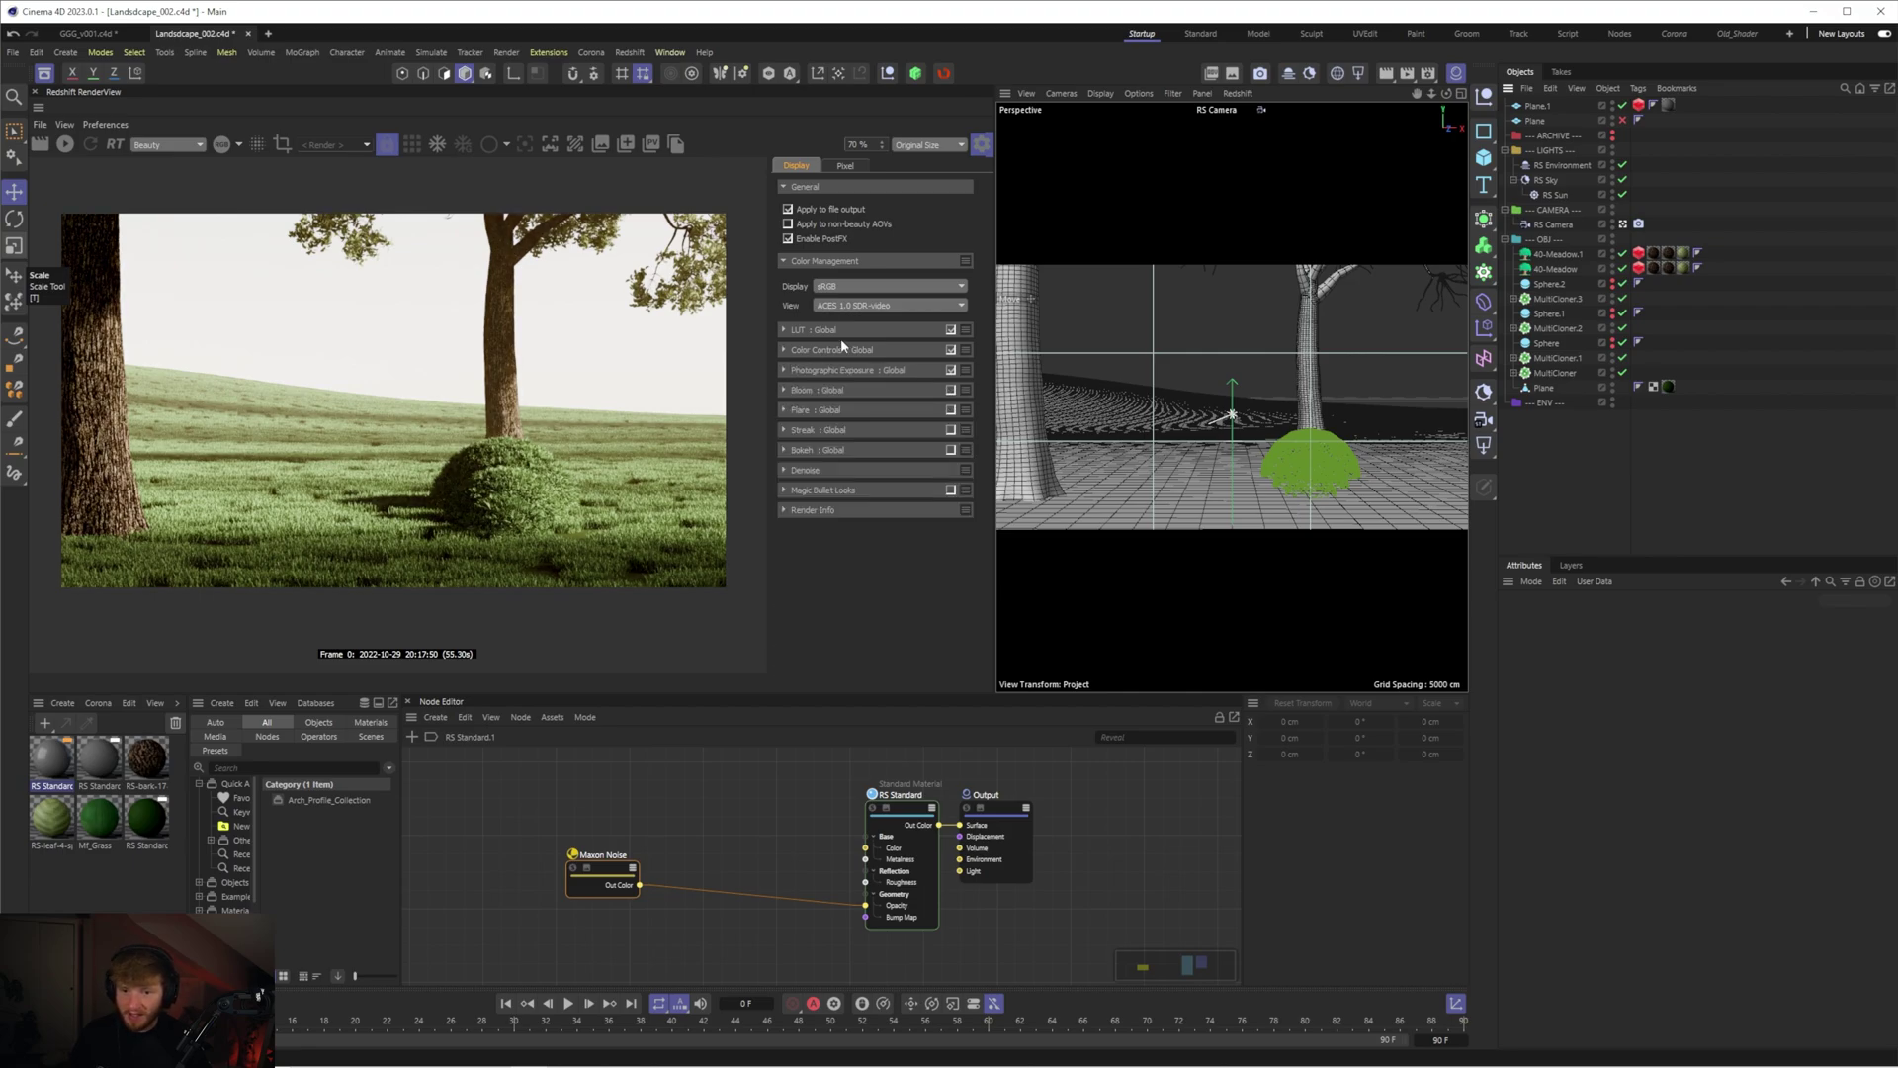
pyautogui.click(784, 330)
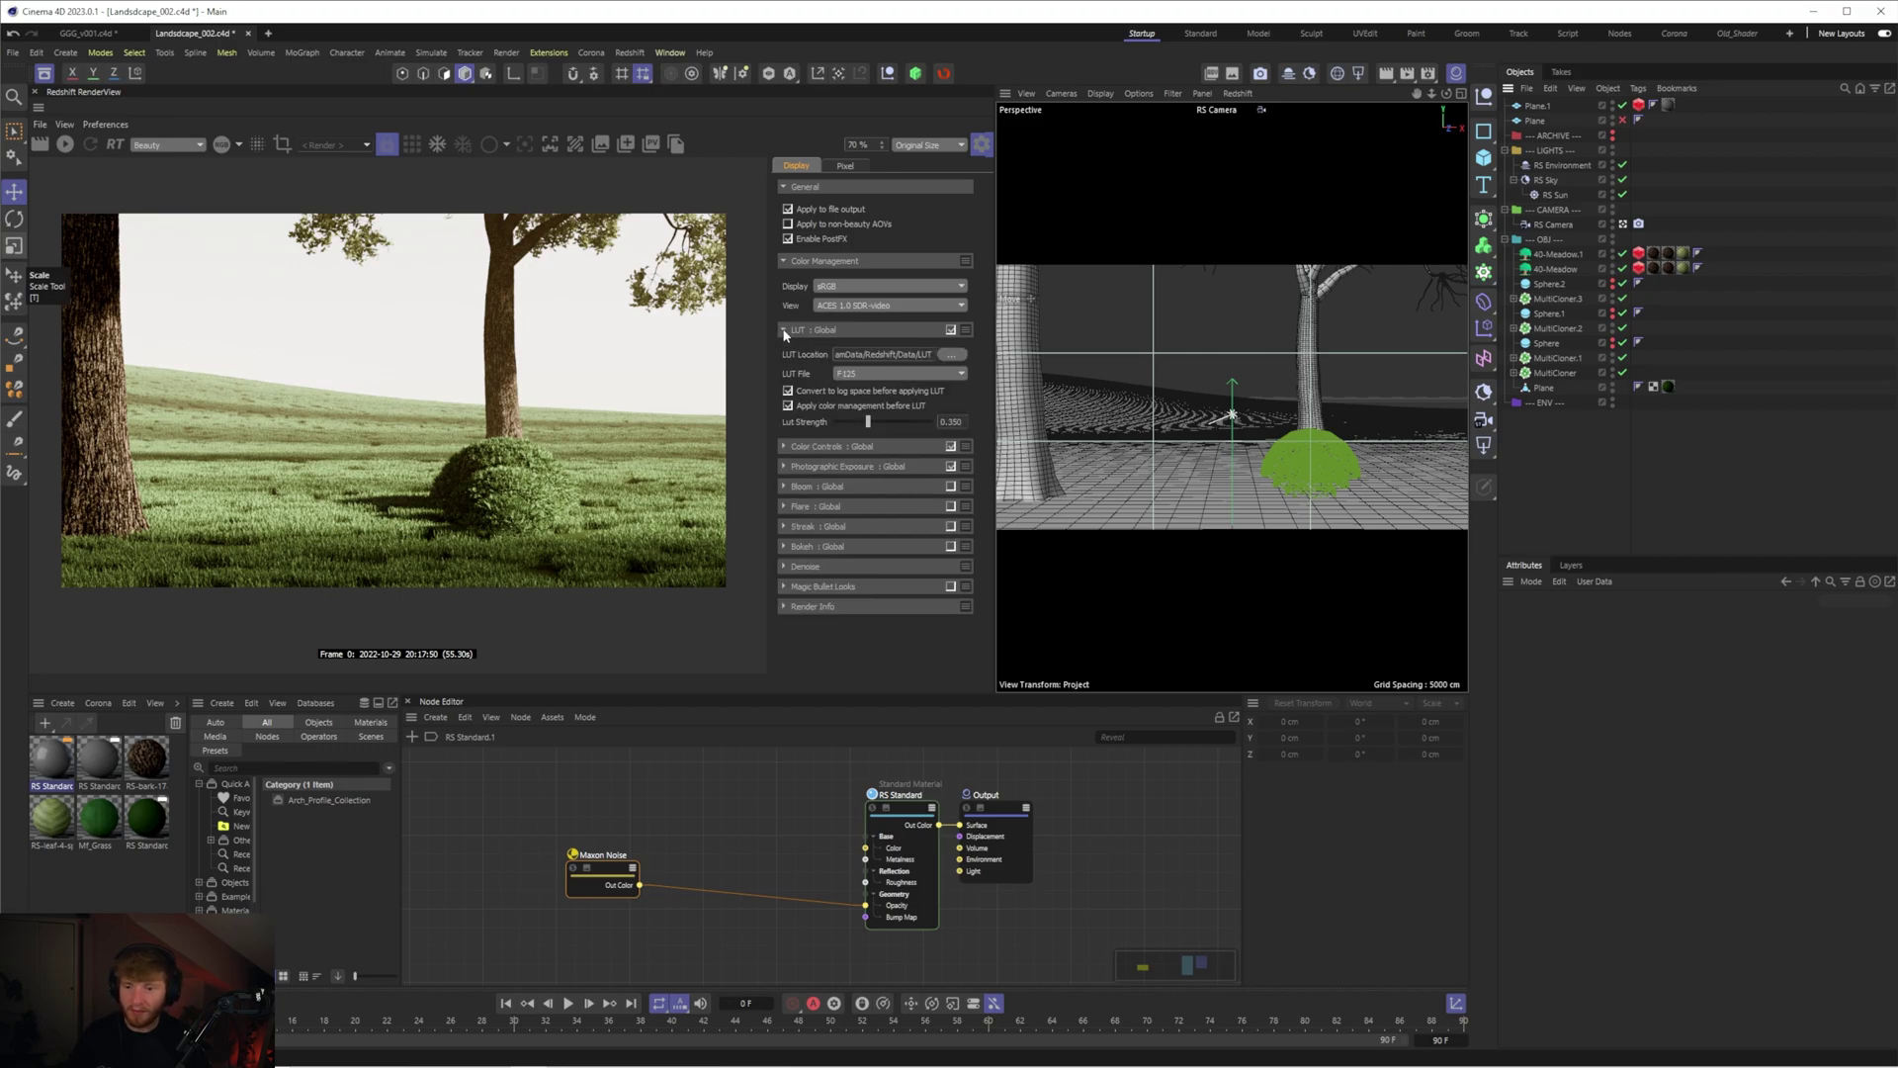
pyautogui.click(784, 330)
pyautogui.click(787, 370)
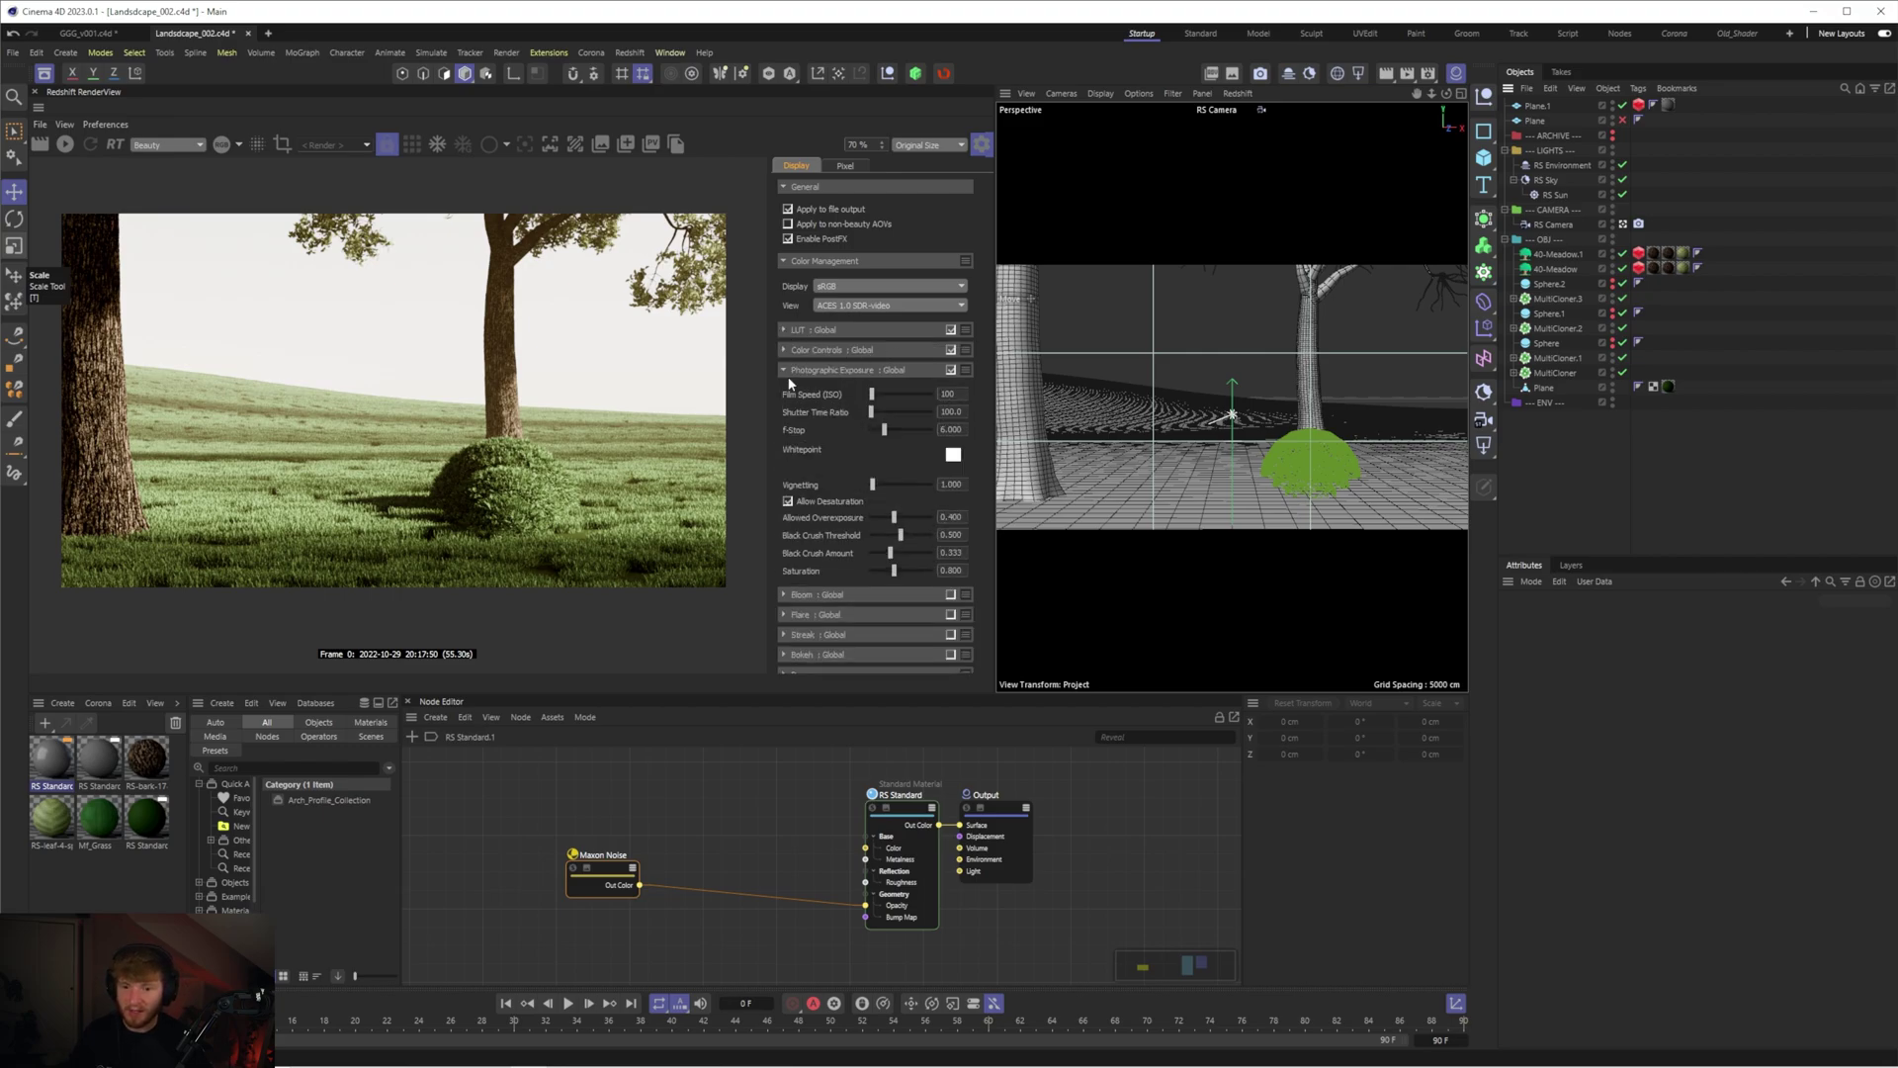
pyautogui.moveTo(889, 553); pyautogui.dragTo(886, 554)
pyautogui.press('Return')
# - Switch to Chrome and search Google for "log space footage"
pyautogui.click(346, 1053)
pyautogui.click(1269, 593)
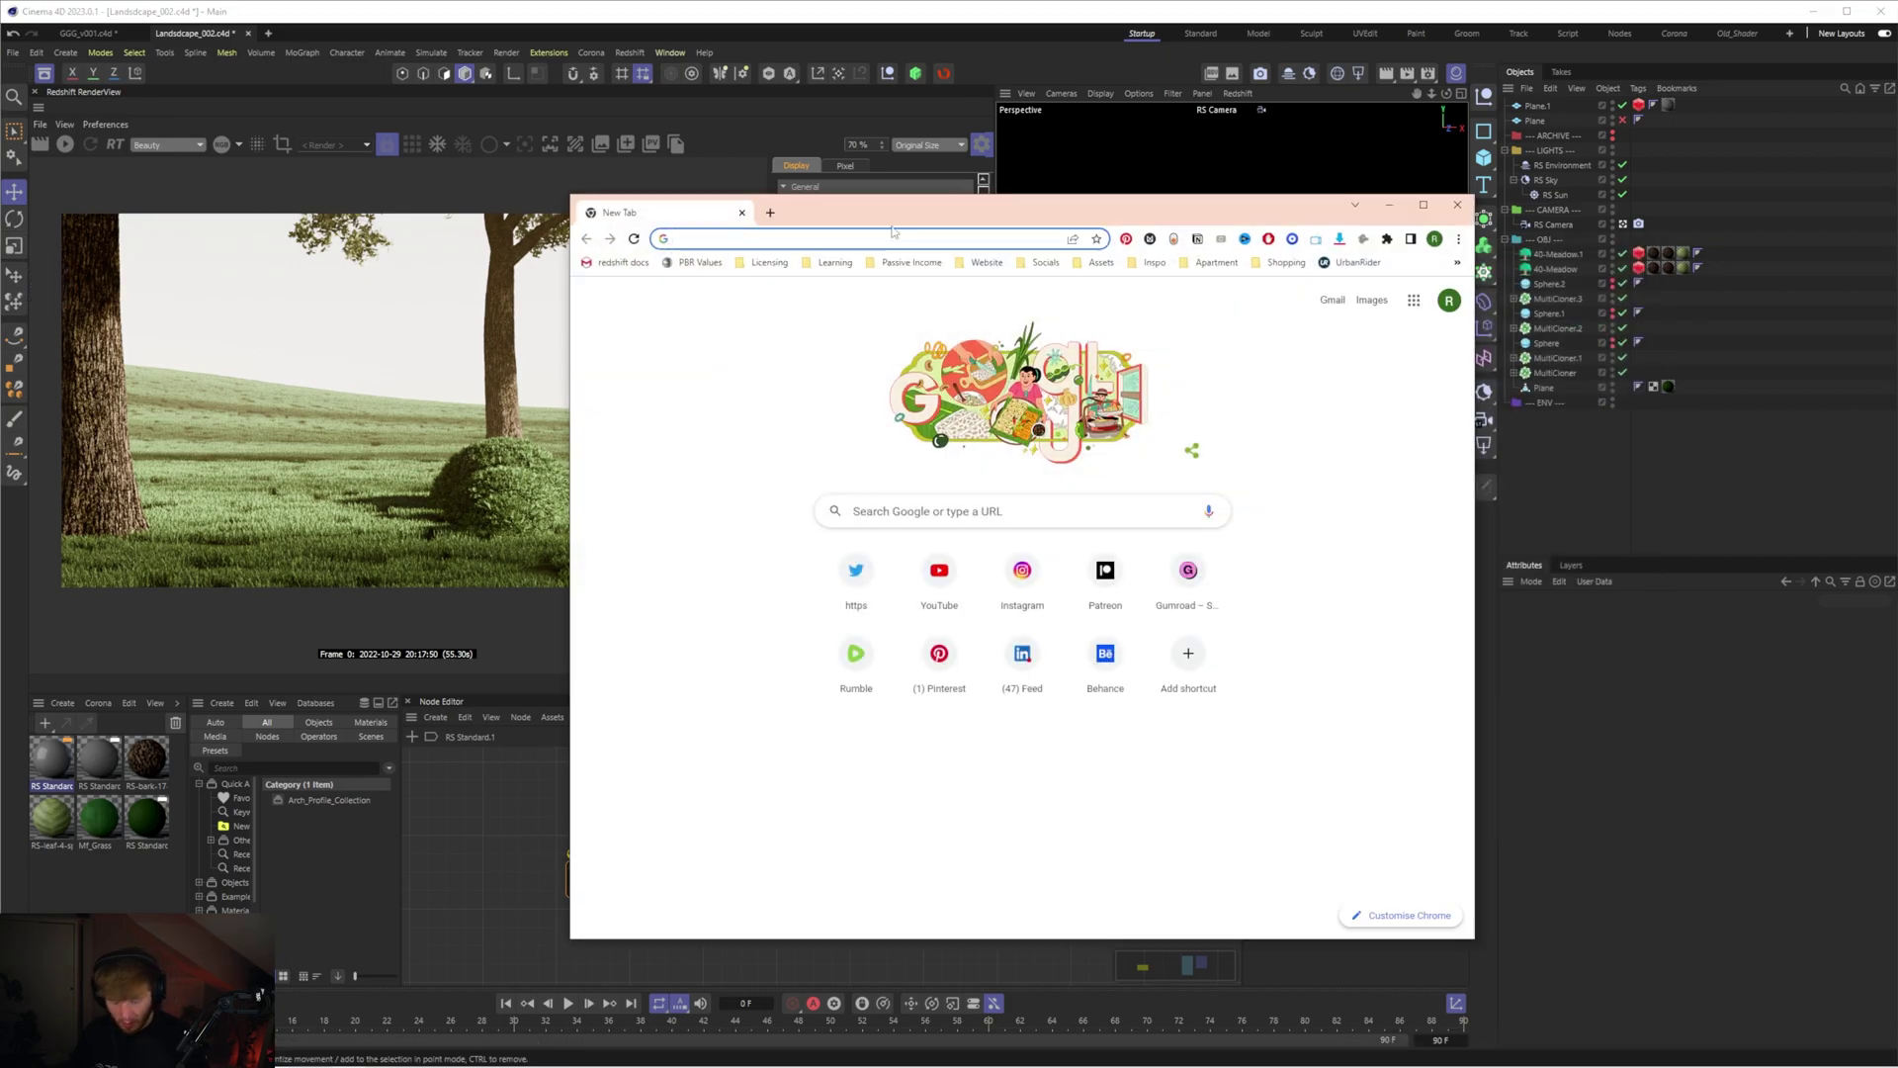
pyautogui.write('log space foot')
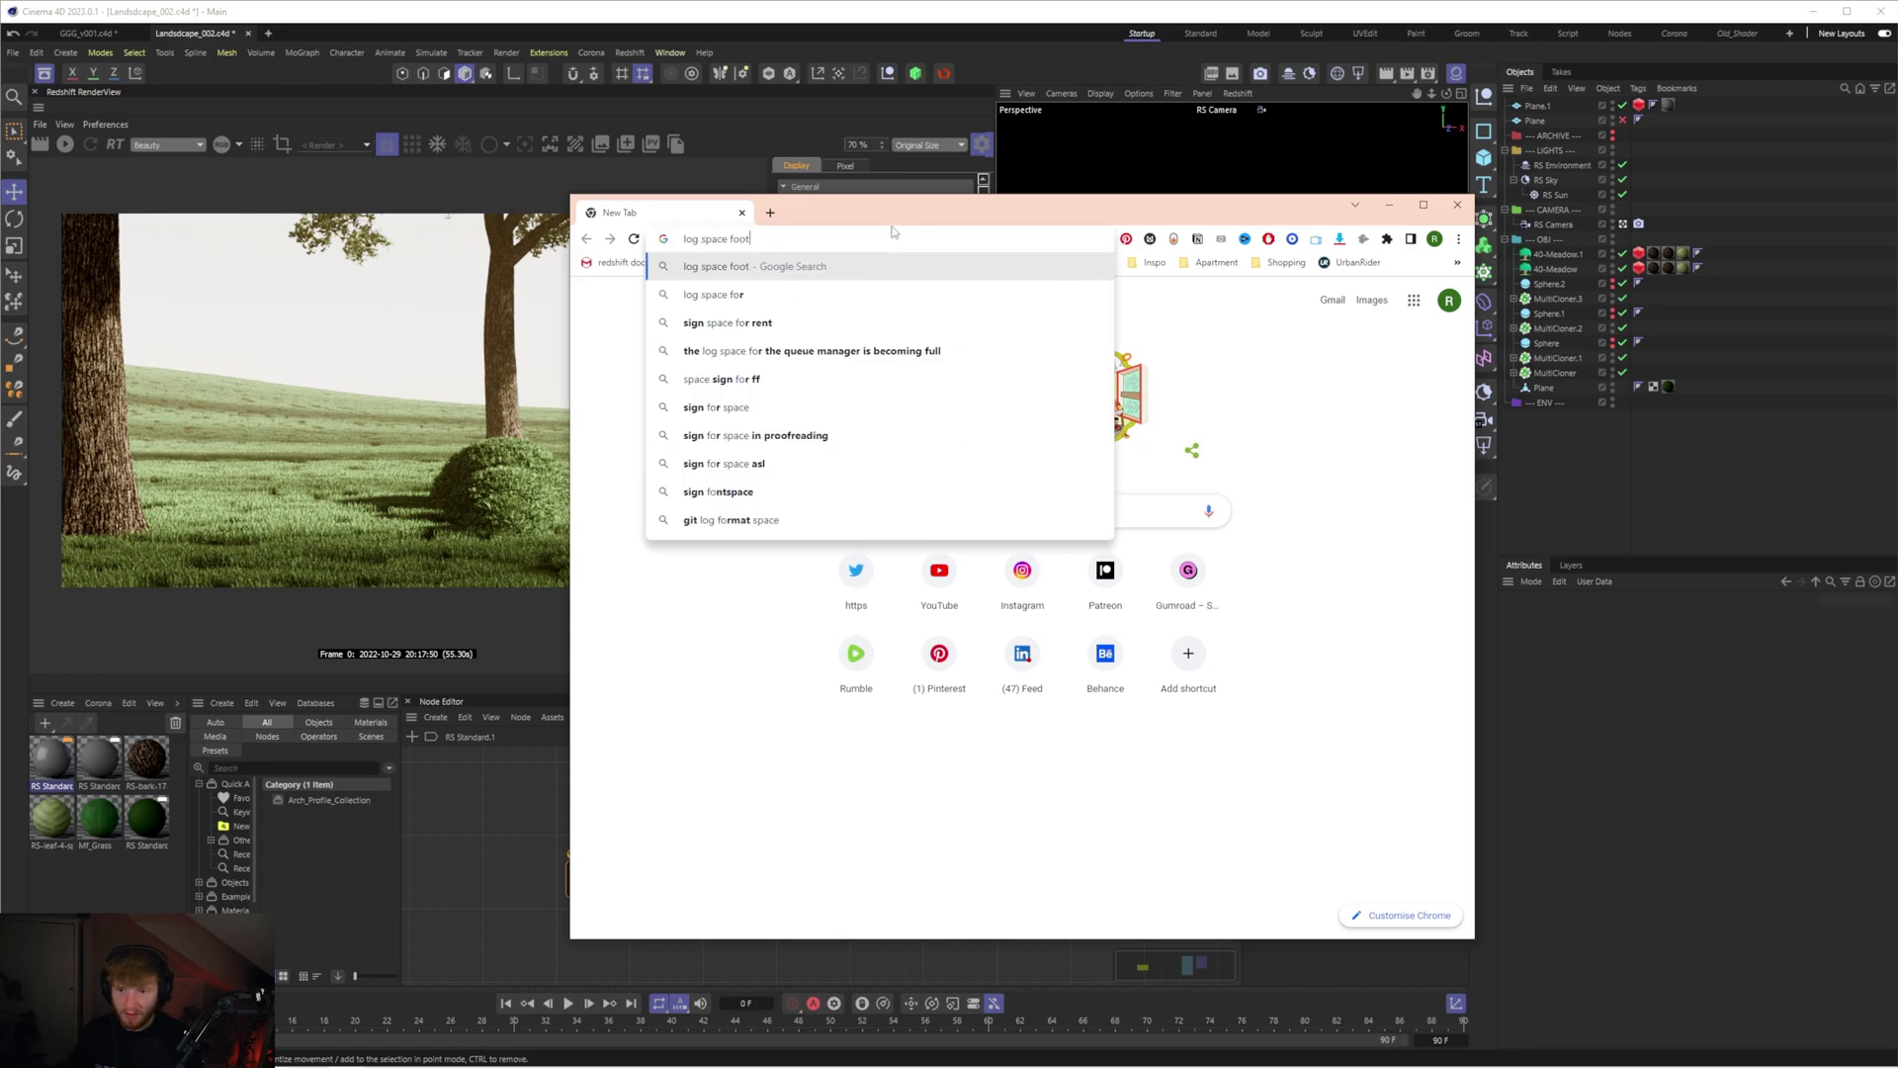
pyautogui.write('age')
pyautogui.press('Return')
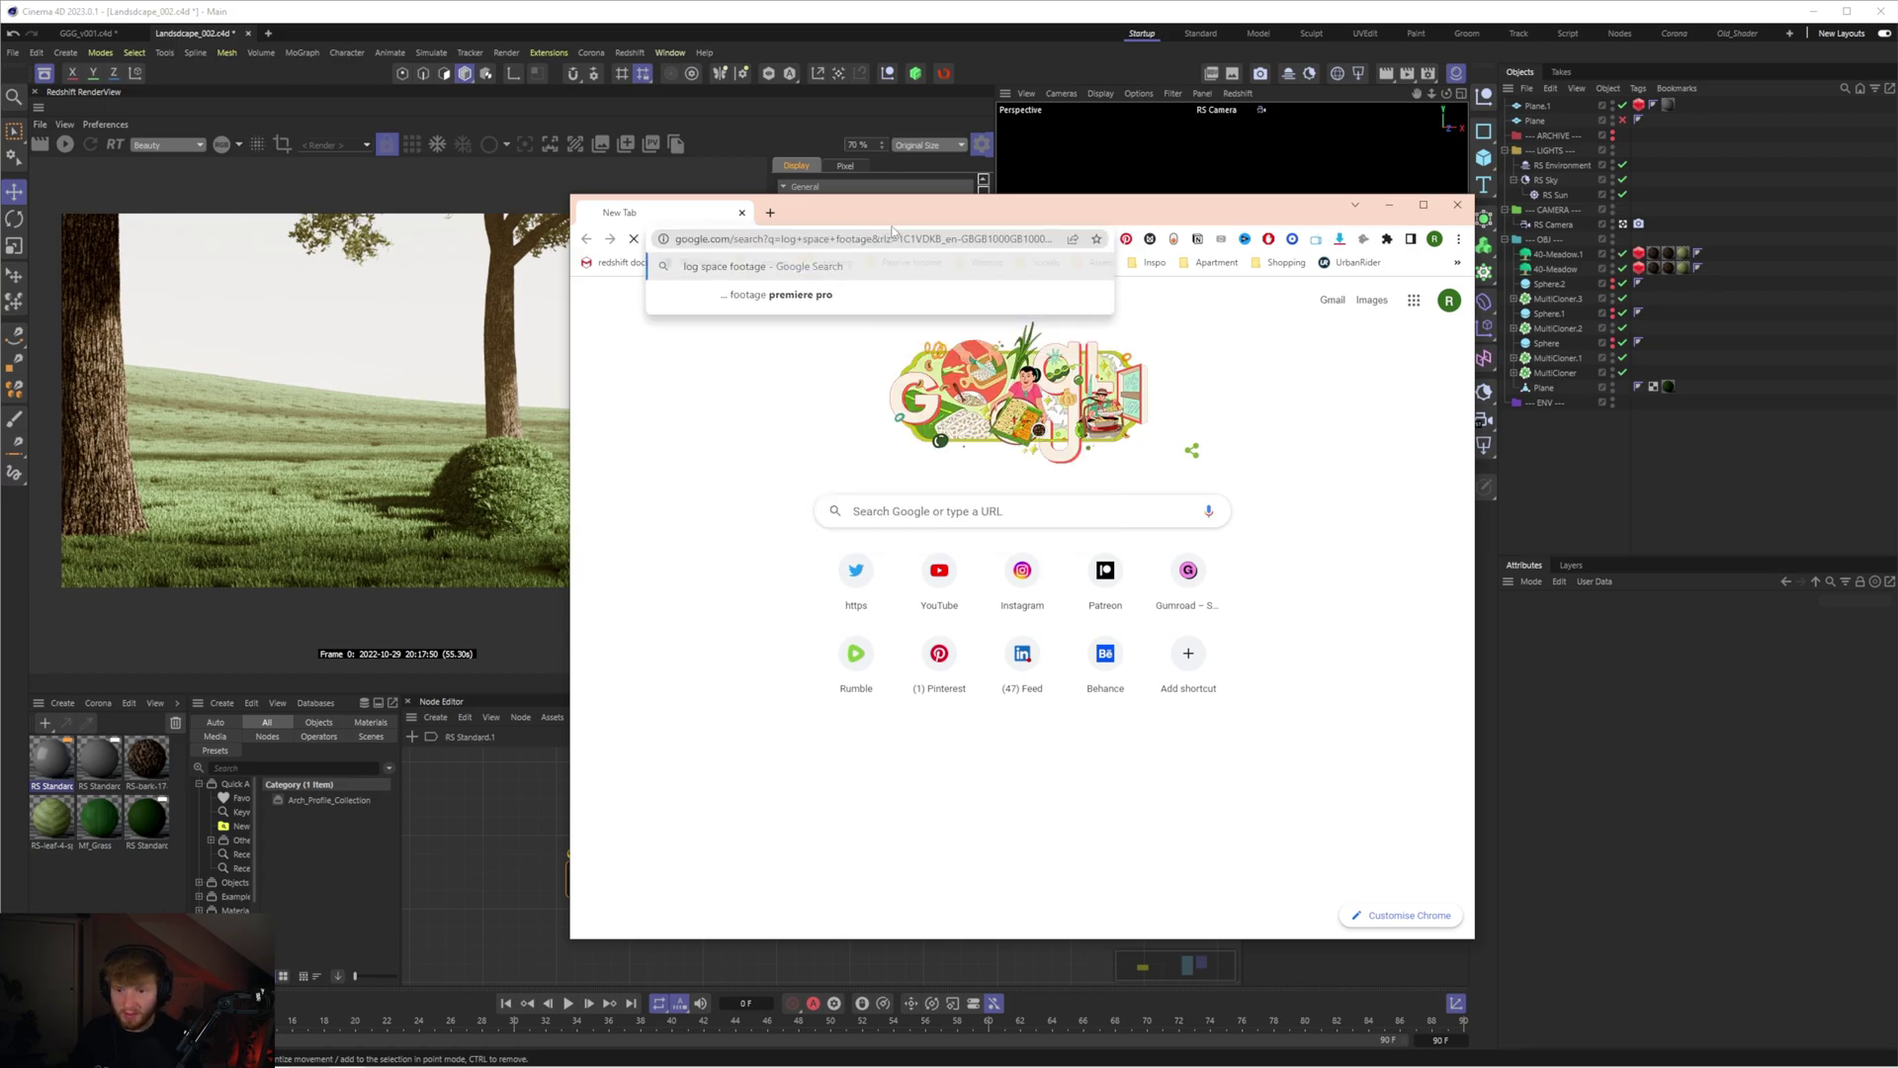
# - Switch to image results and change the search query to "log video"
pyautogui.click(833, 359)
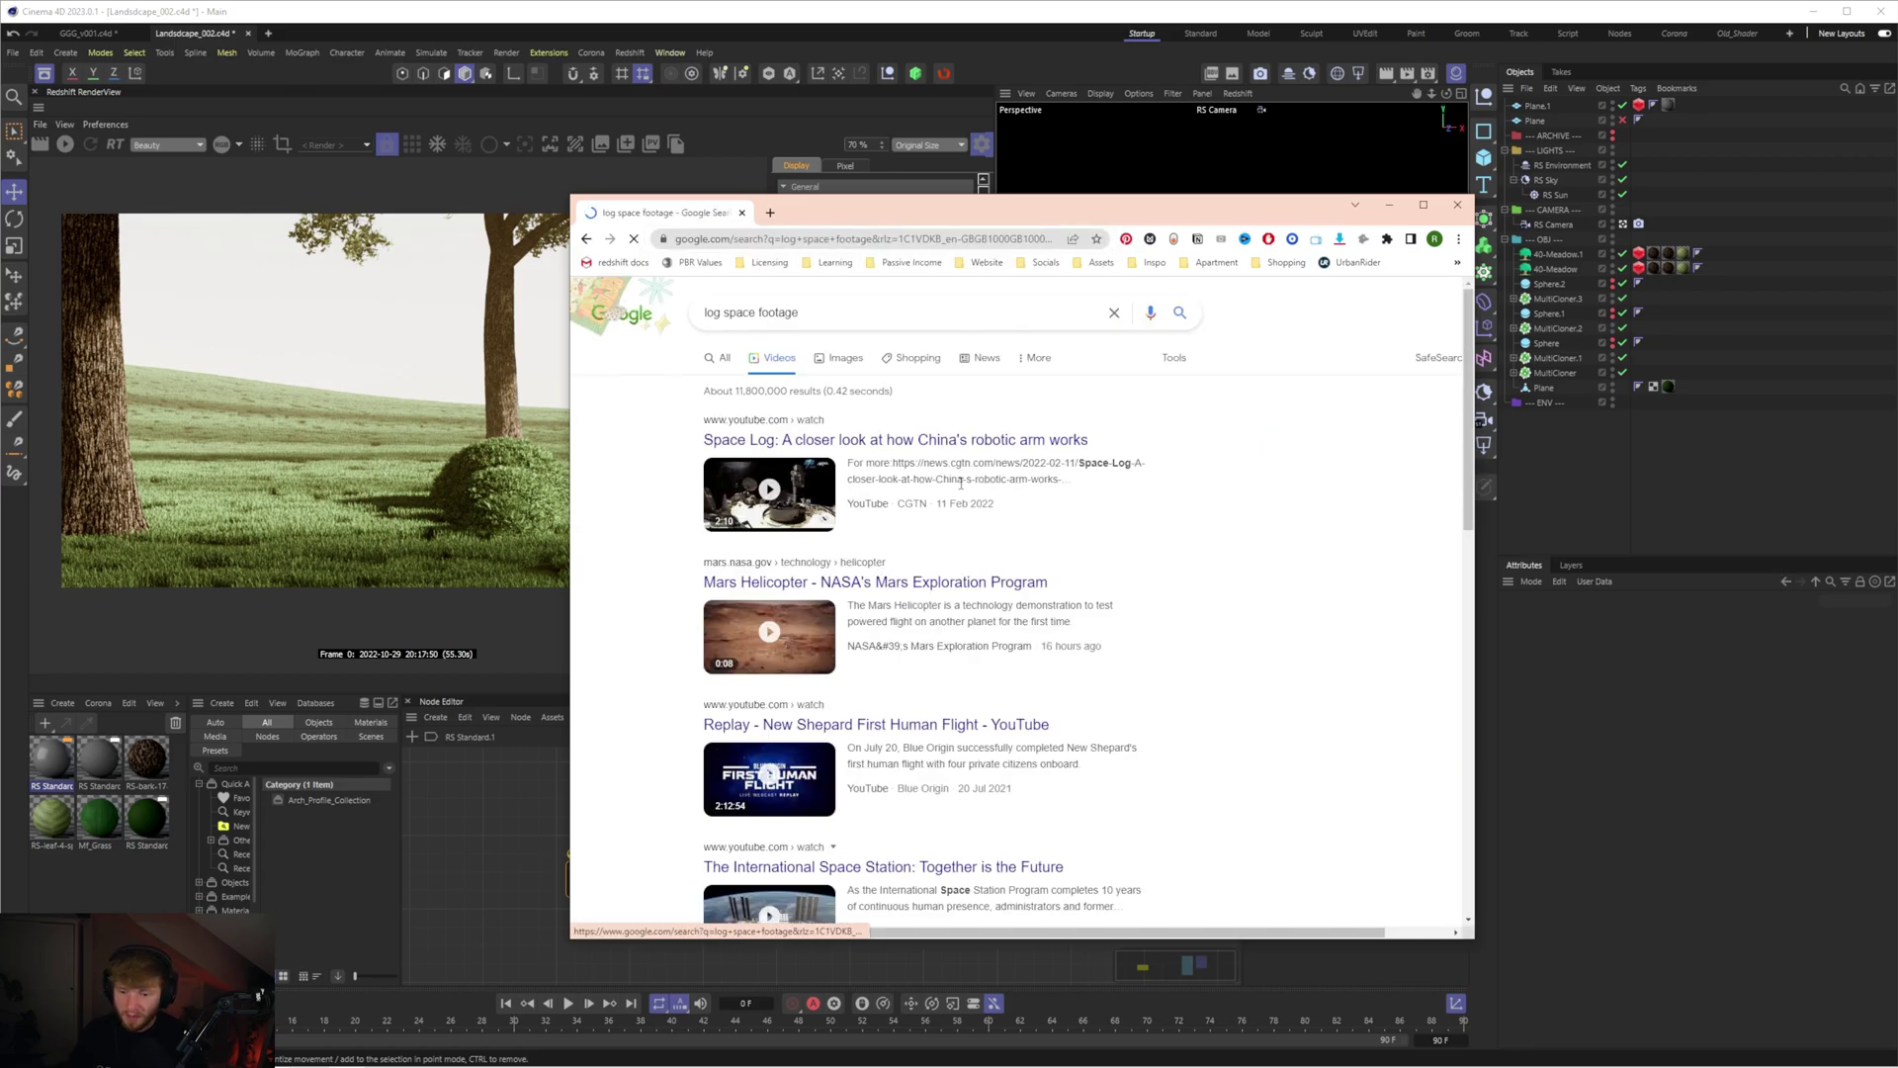
pyautogui.click(833, 360)
pyautogui.moveTo(724, 313); pyautogui.dragTo(964, 312)
pyautogui.write('video')
pyautogui.press('Return')
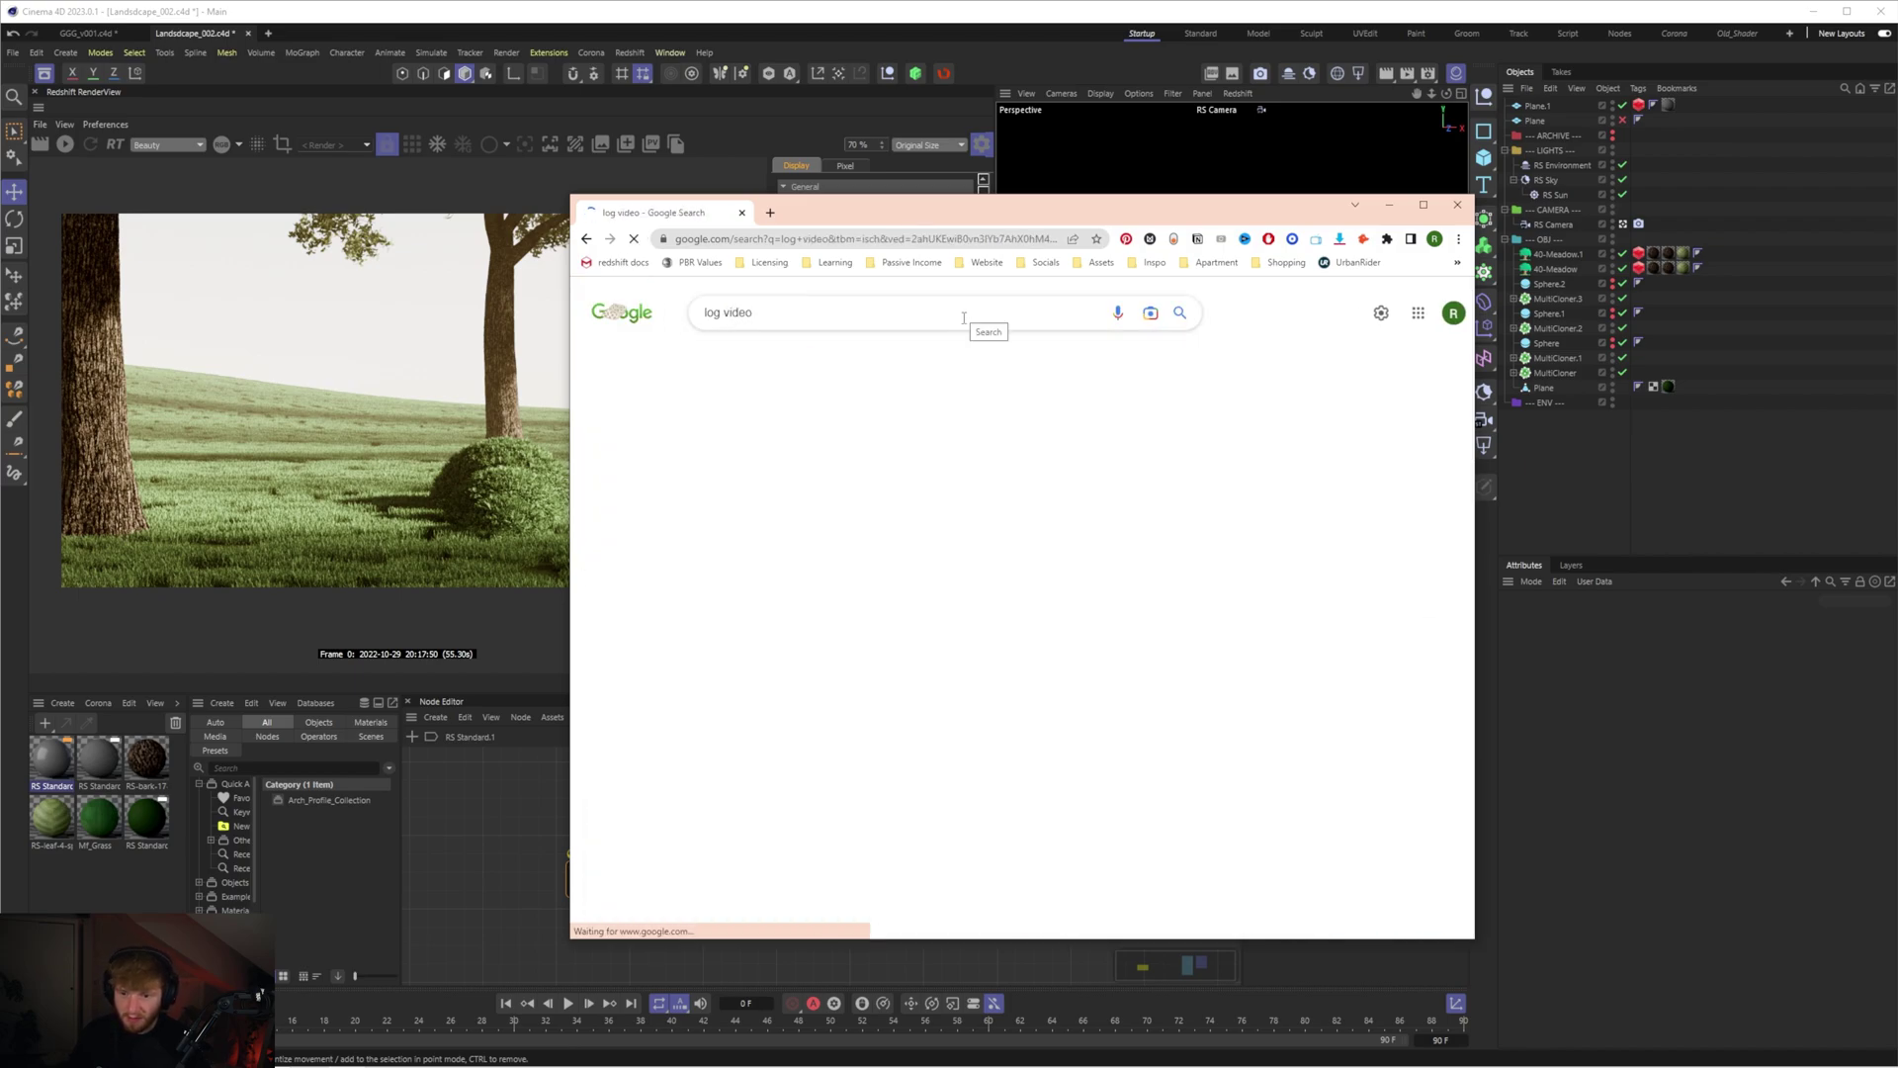
# - Preview the Videomaker and ProductionCrate log footage comparison images in an enlarged browser window
pyautogui.click(902, 509)
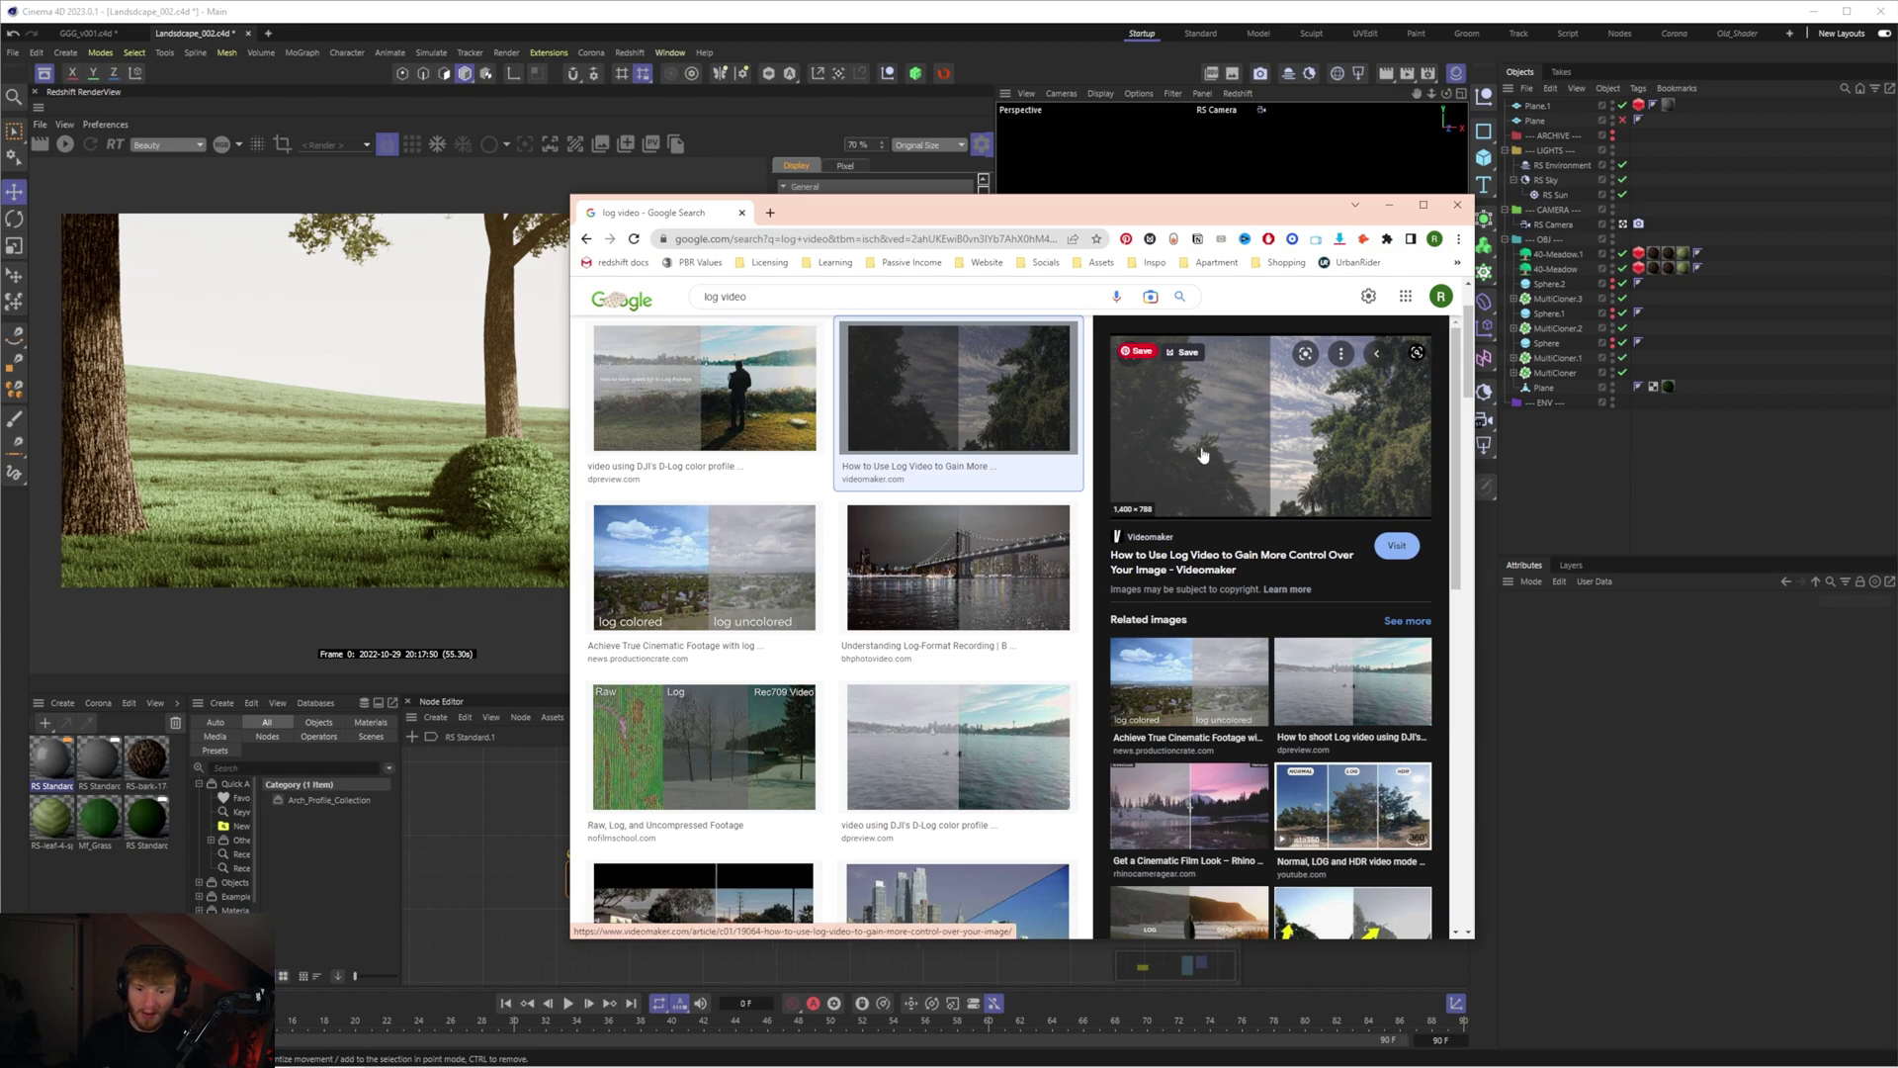
pyautogui.moveTo(1143, 230); pyautogui.dragTo(1058, 145)
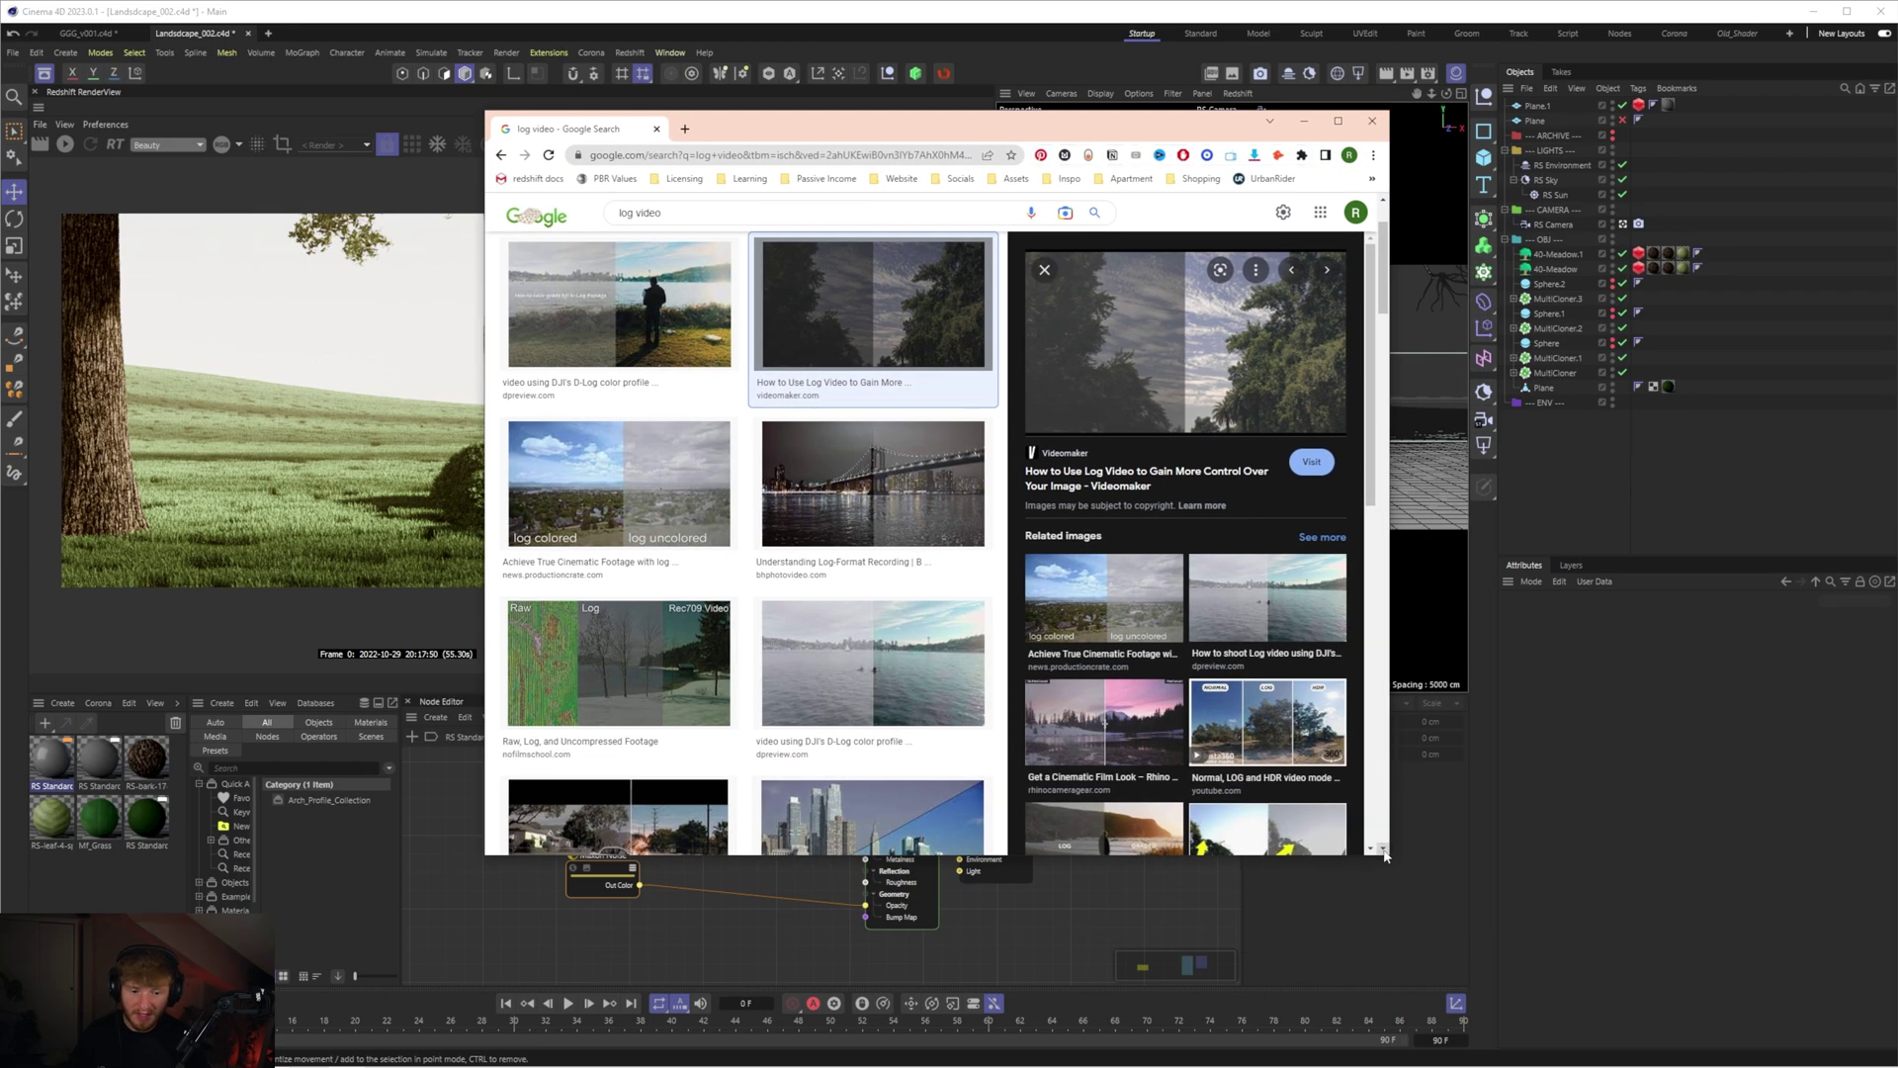
pyautogui.moveTo(1387, 855); pyautogui.dragTo(1693, 967)
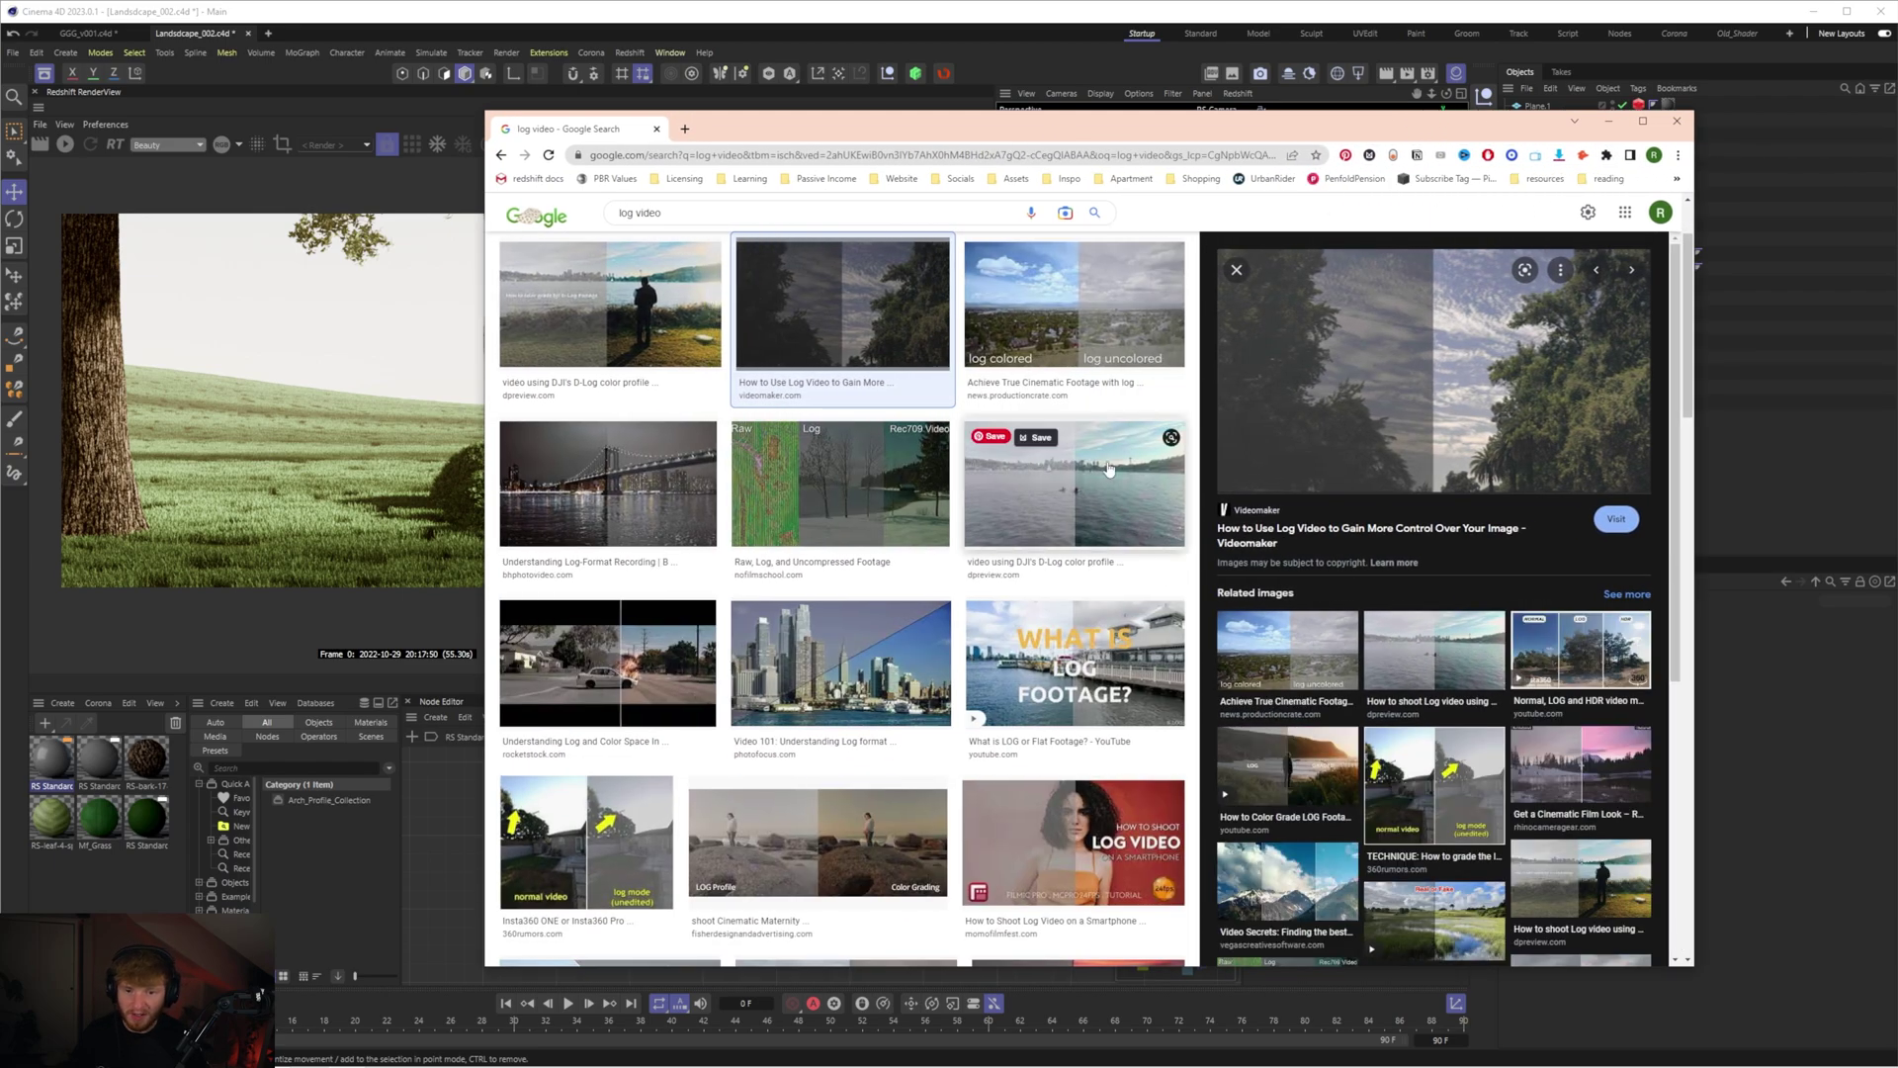
pyautogui.scroll(2, 1147, 425)
pyautogui.click(1149, 414)
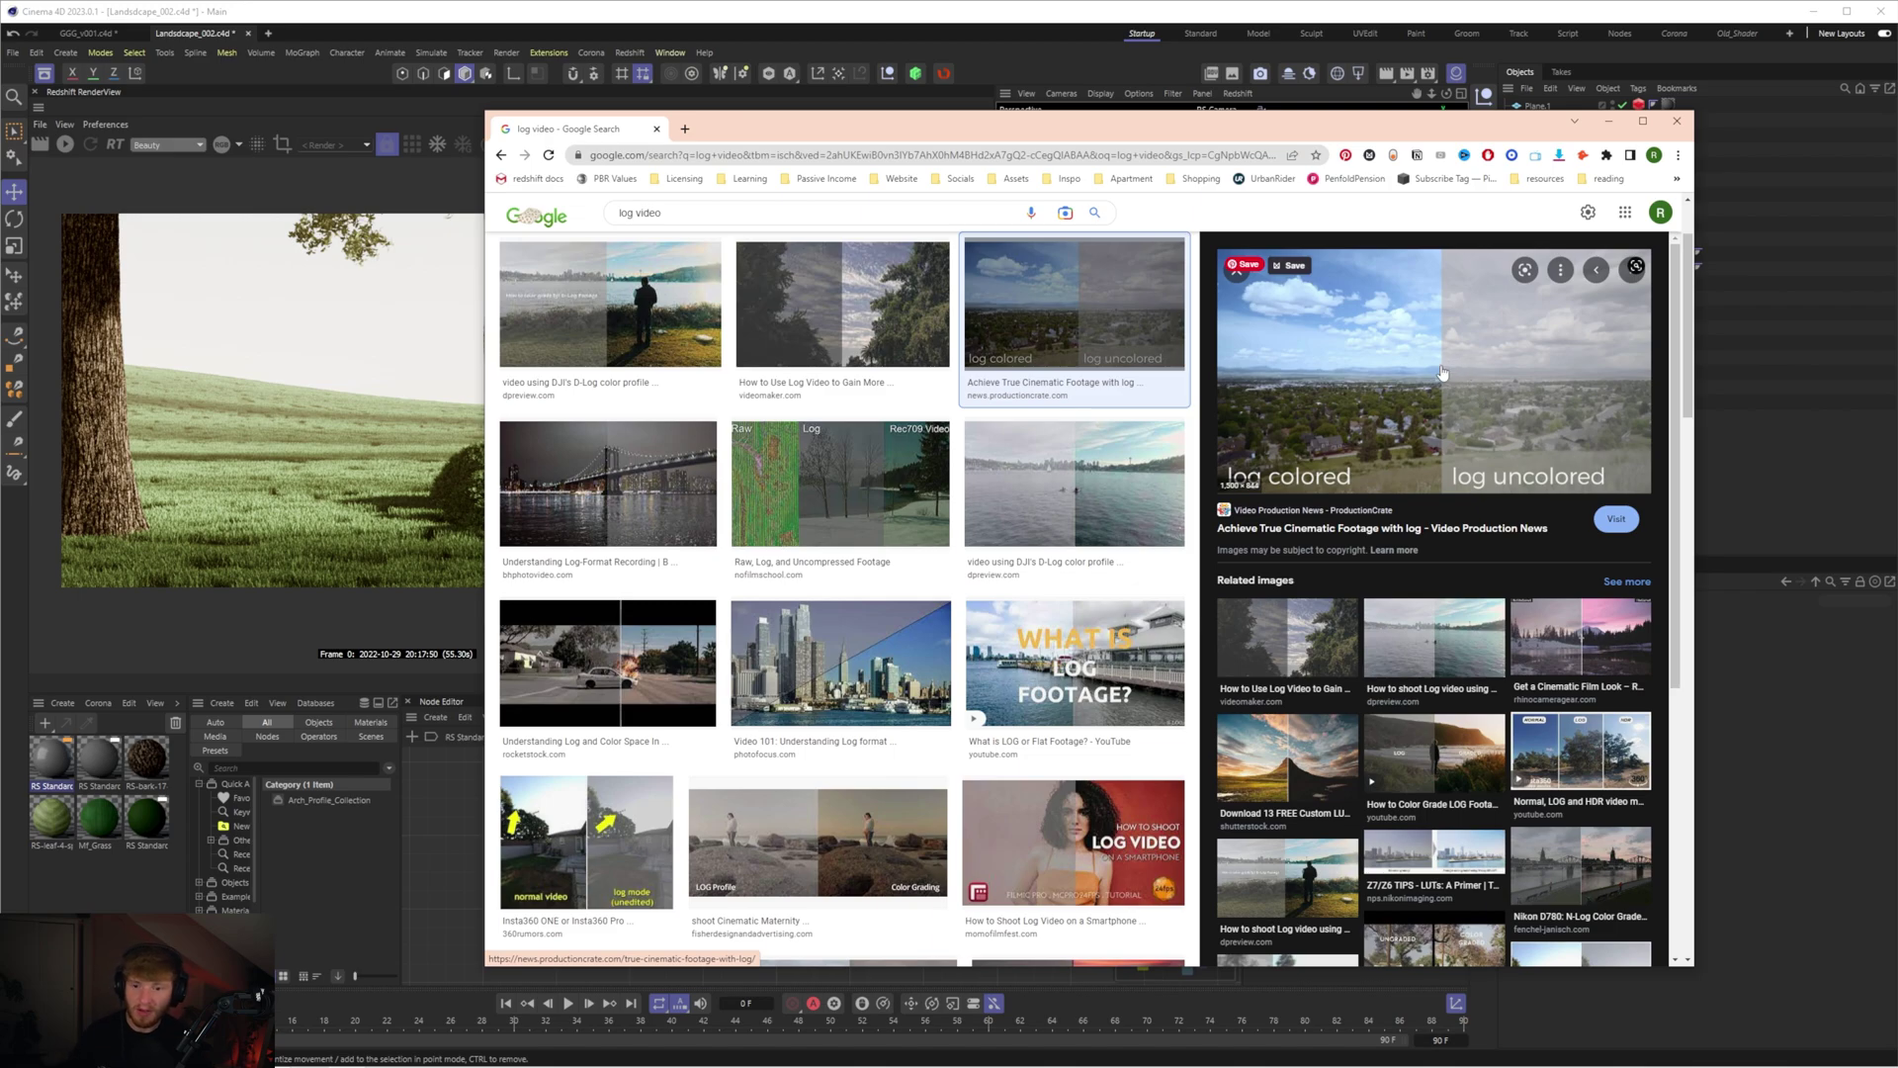
# - Close the ProductionCrate image preview and examine the RedShark News raw and log video comparison image with the LUT applied
pyautogui.scroll(2, 1041, 524)
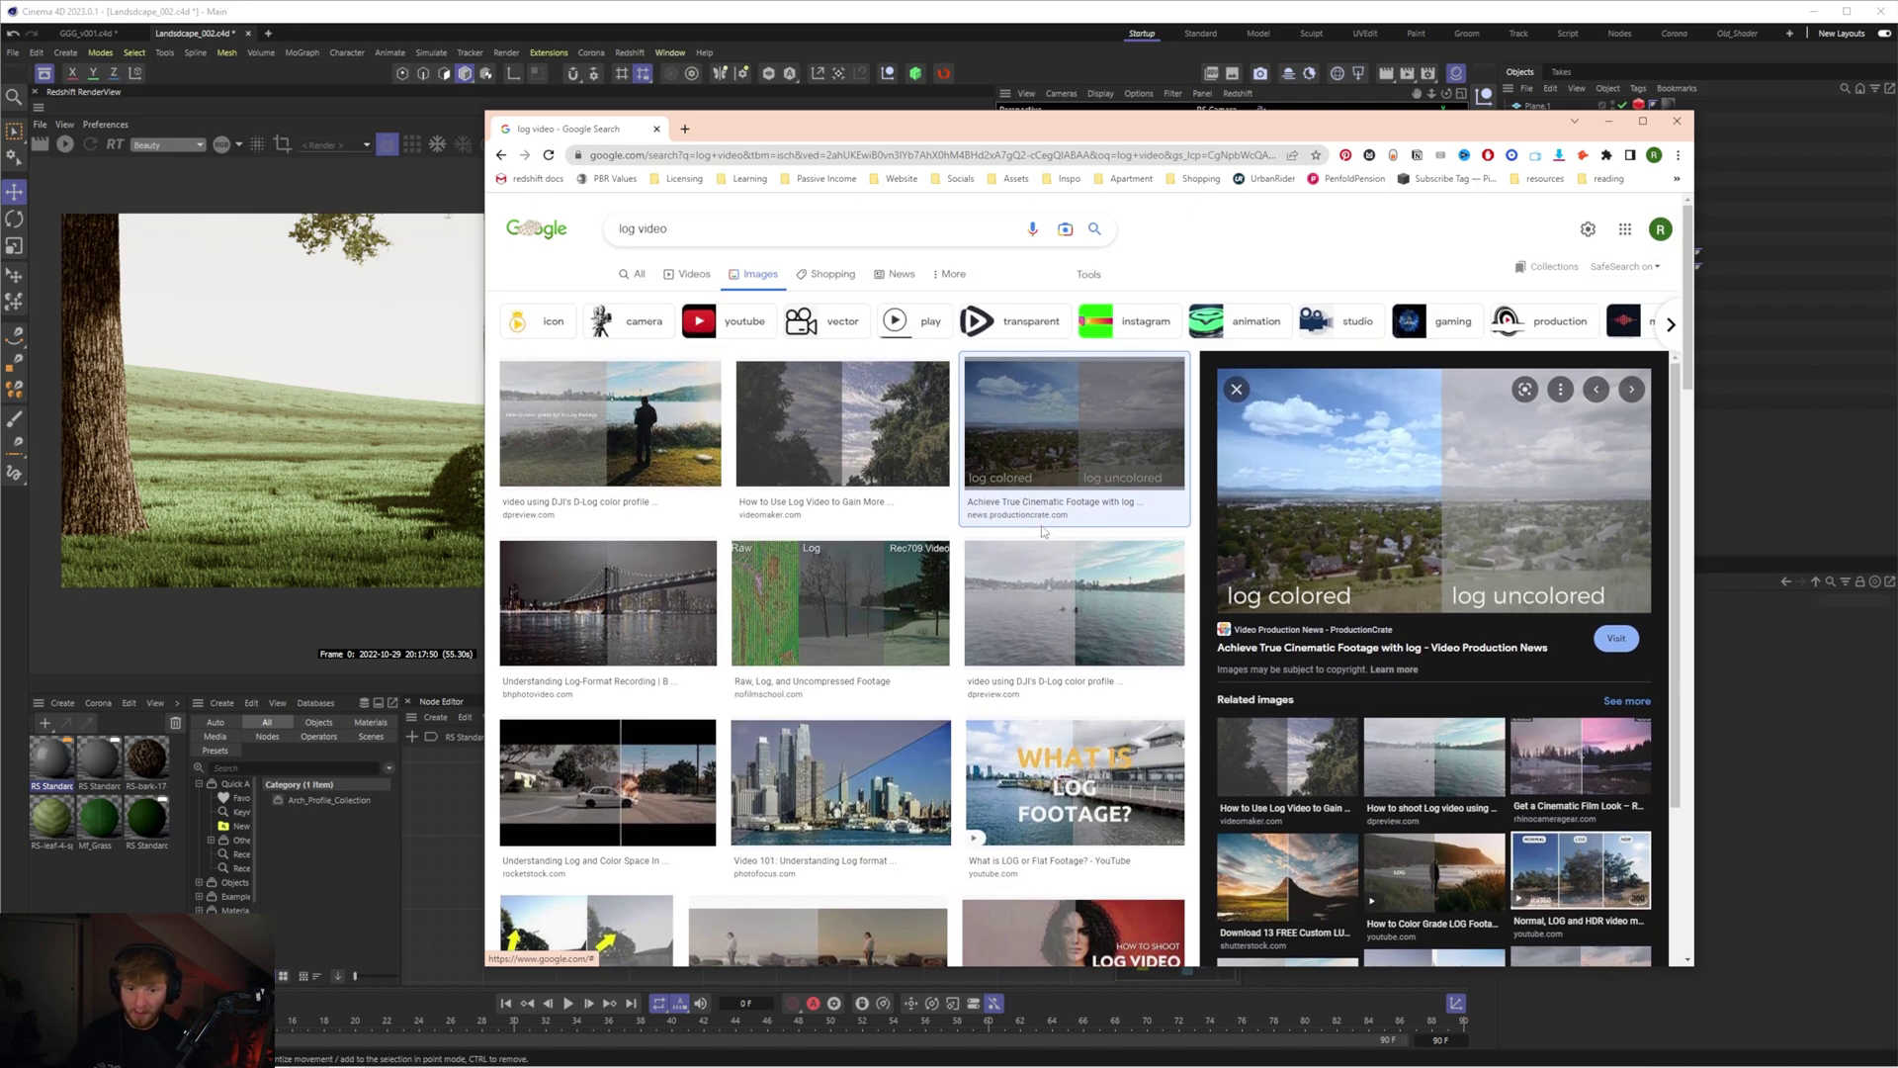
pyautogui.click(1236, 390)
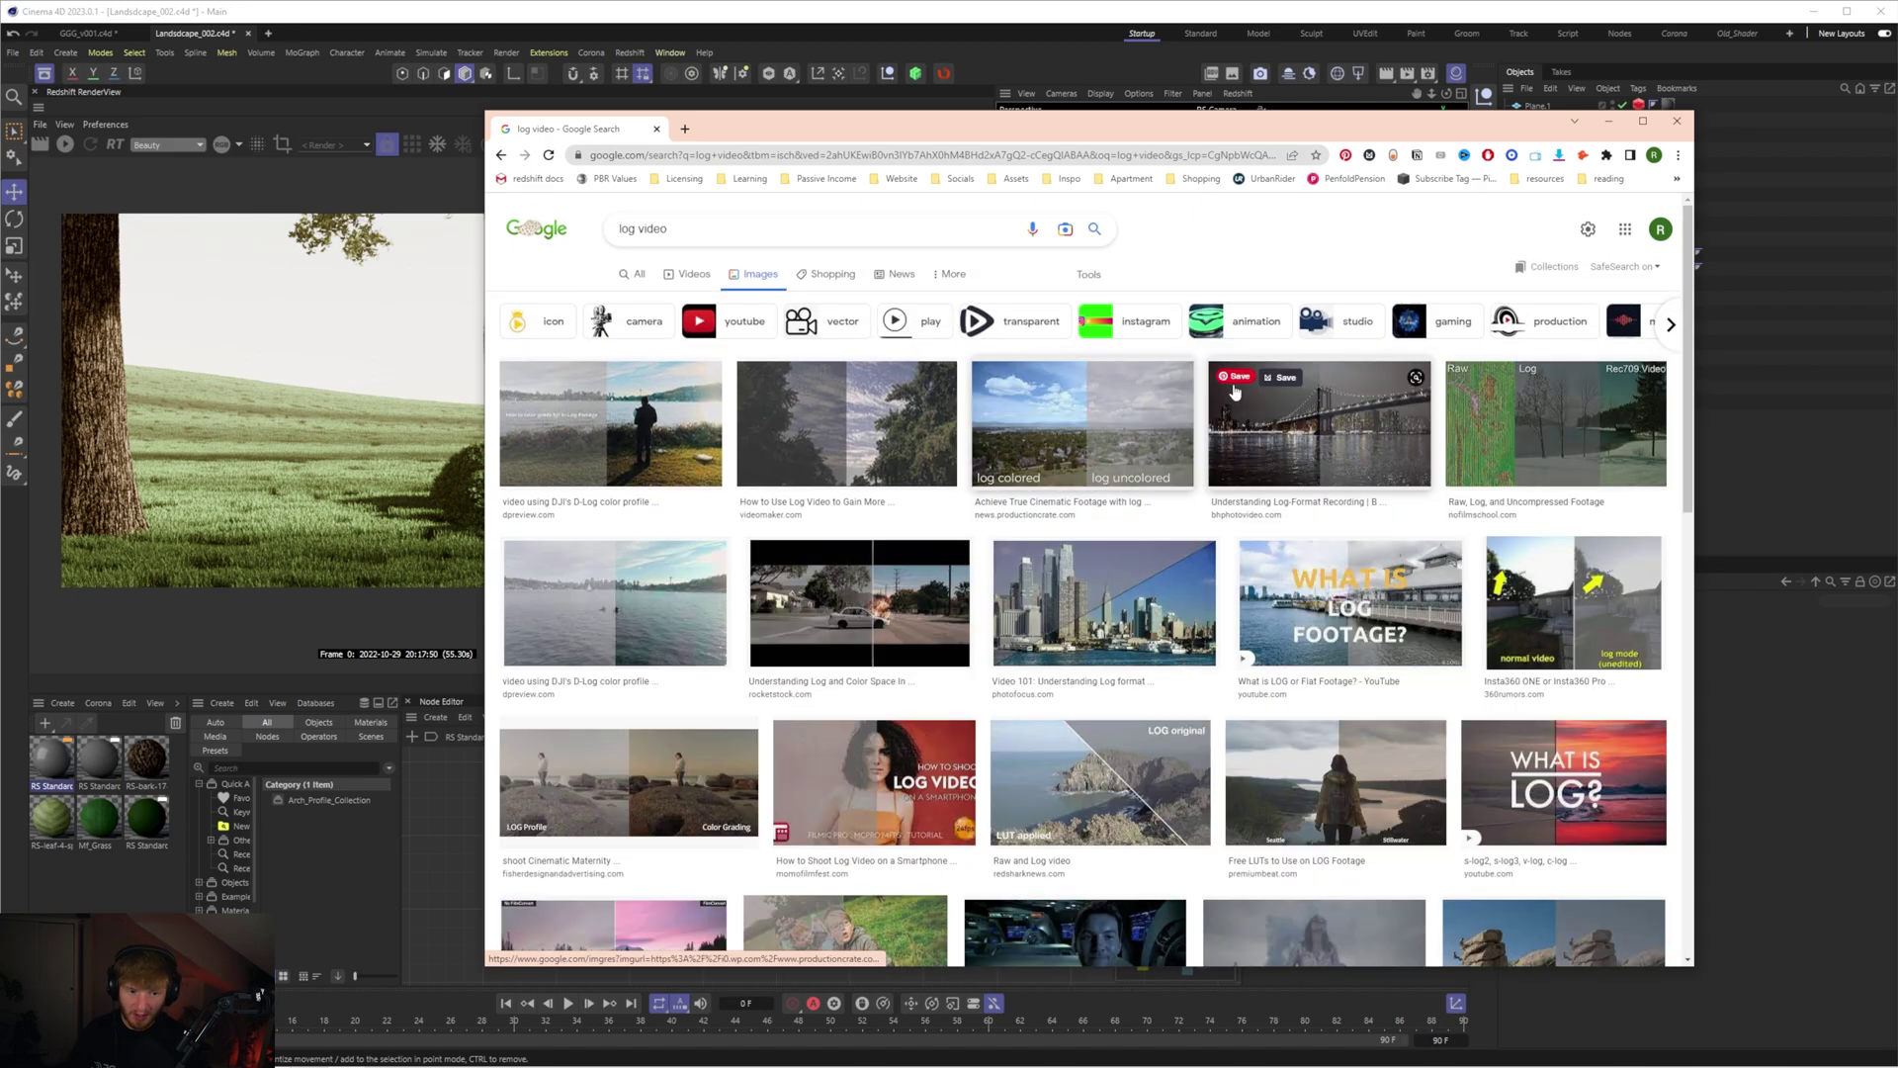
pyautogui.click(1101, 793)
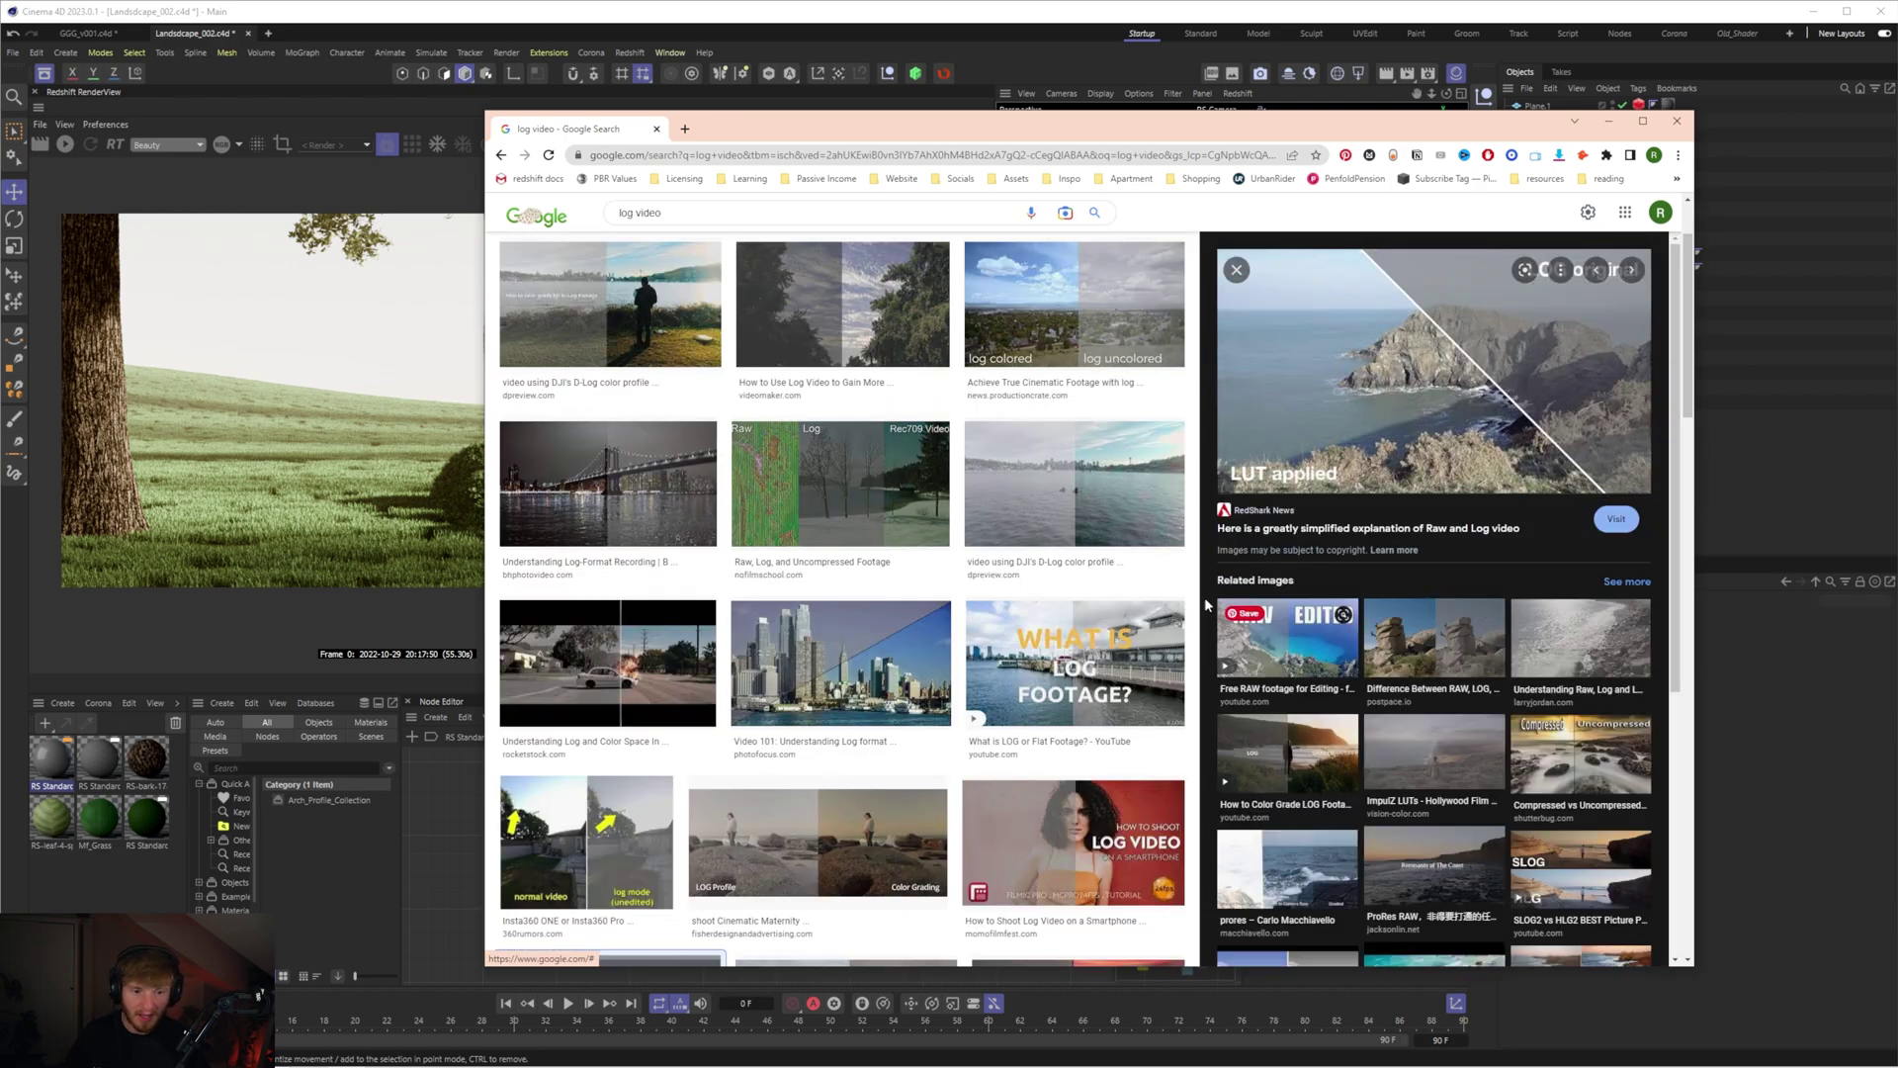
pyautogui.scroll(2, 706, 510)
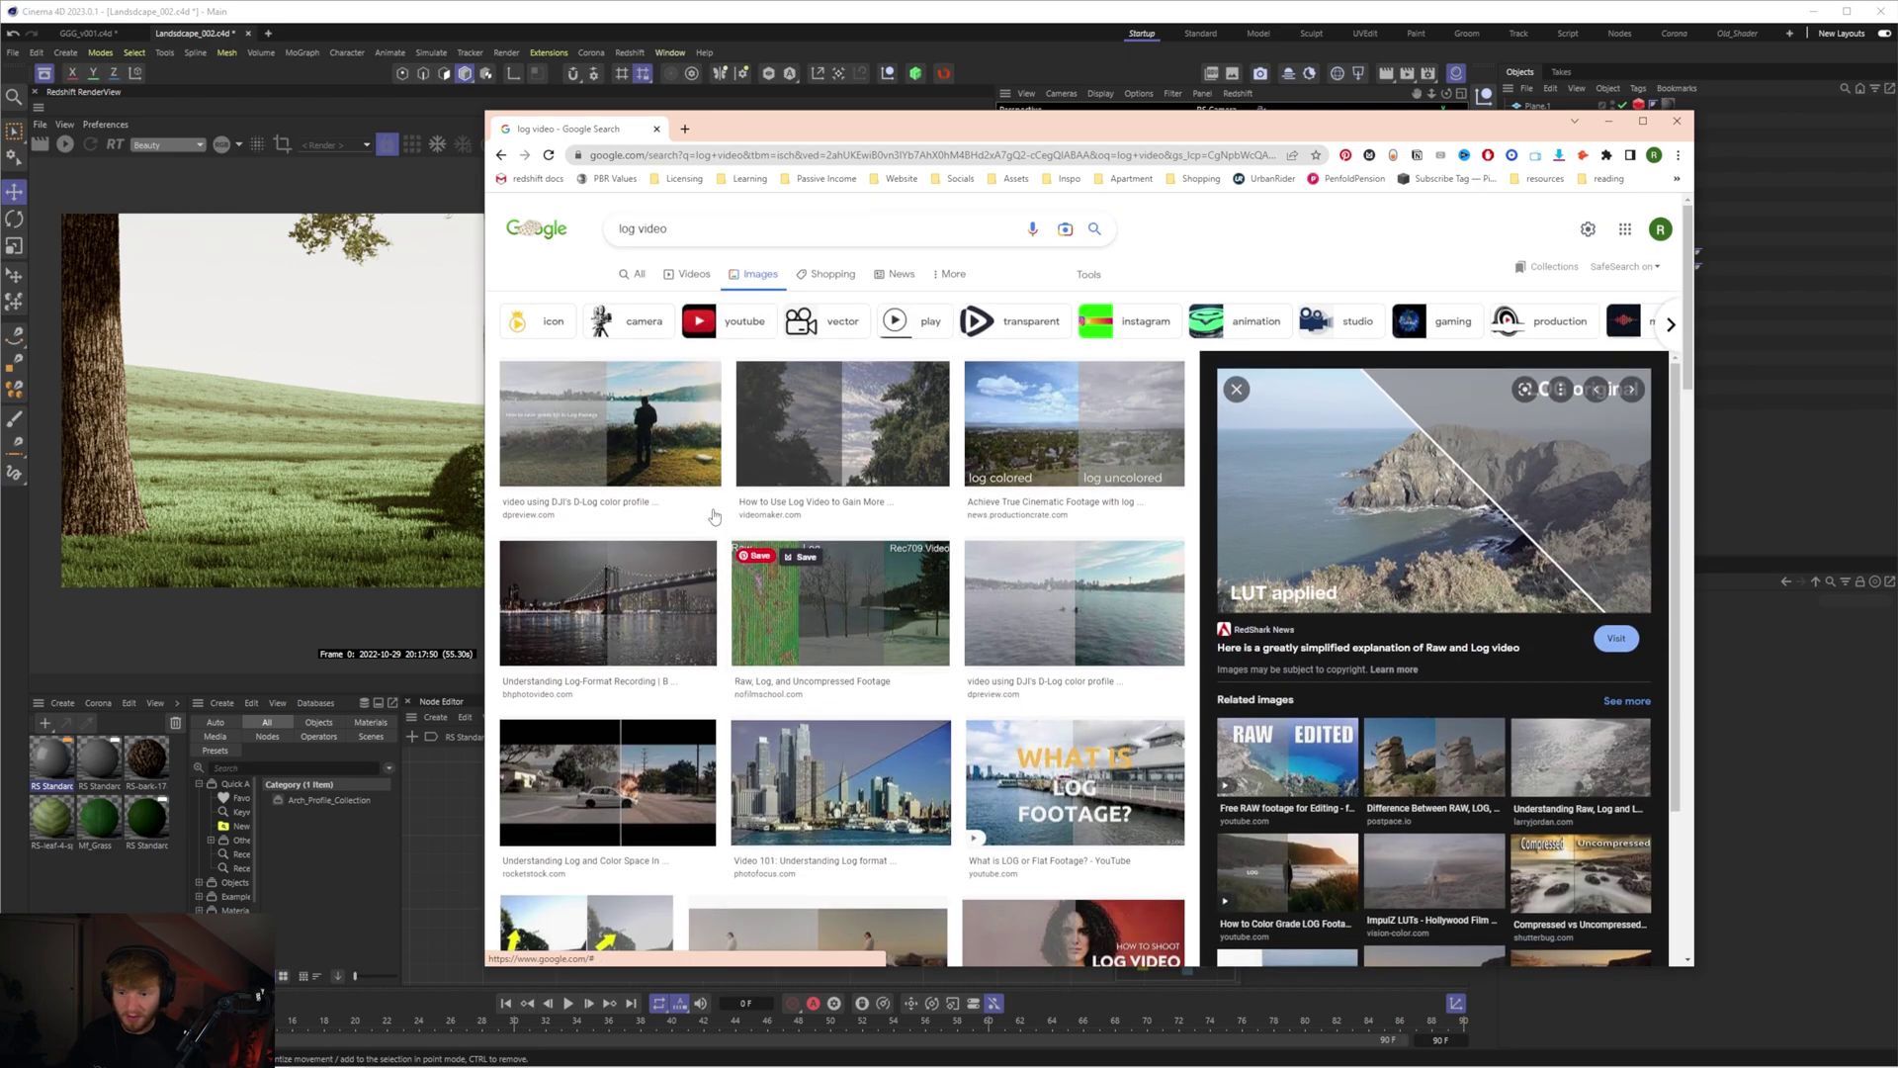
# - Return to Cinema 4D and toggle the LUT option Convert to log space before applying LUT off and on to compare the render
pyautogui.click(1611, 123)
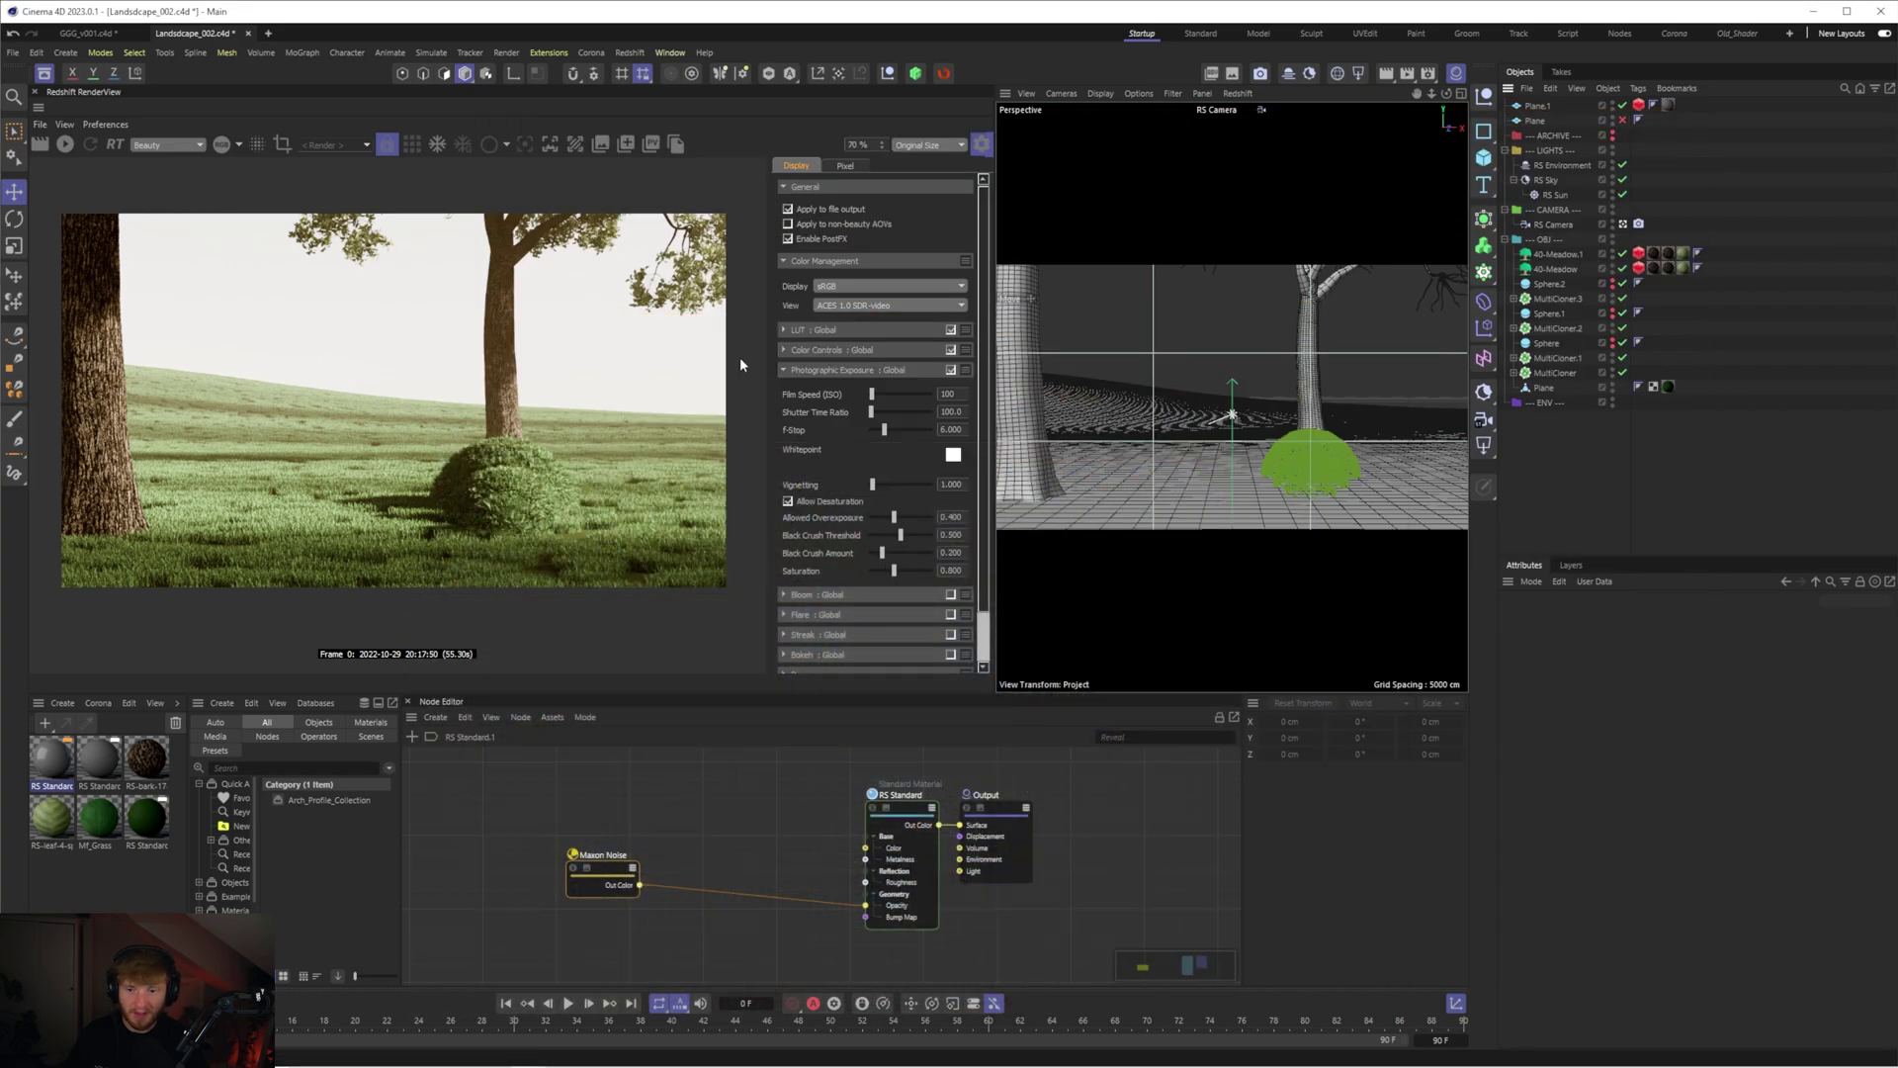
pyautogui.click(779, 369)
pyautogui.click(783, 330)
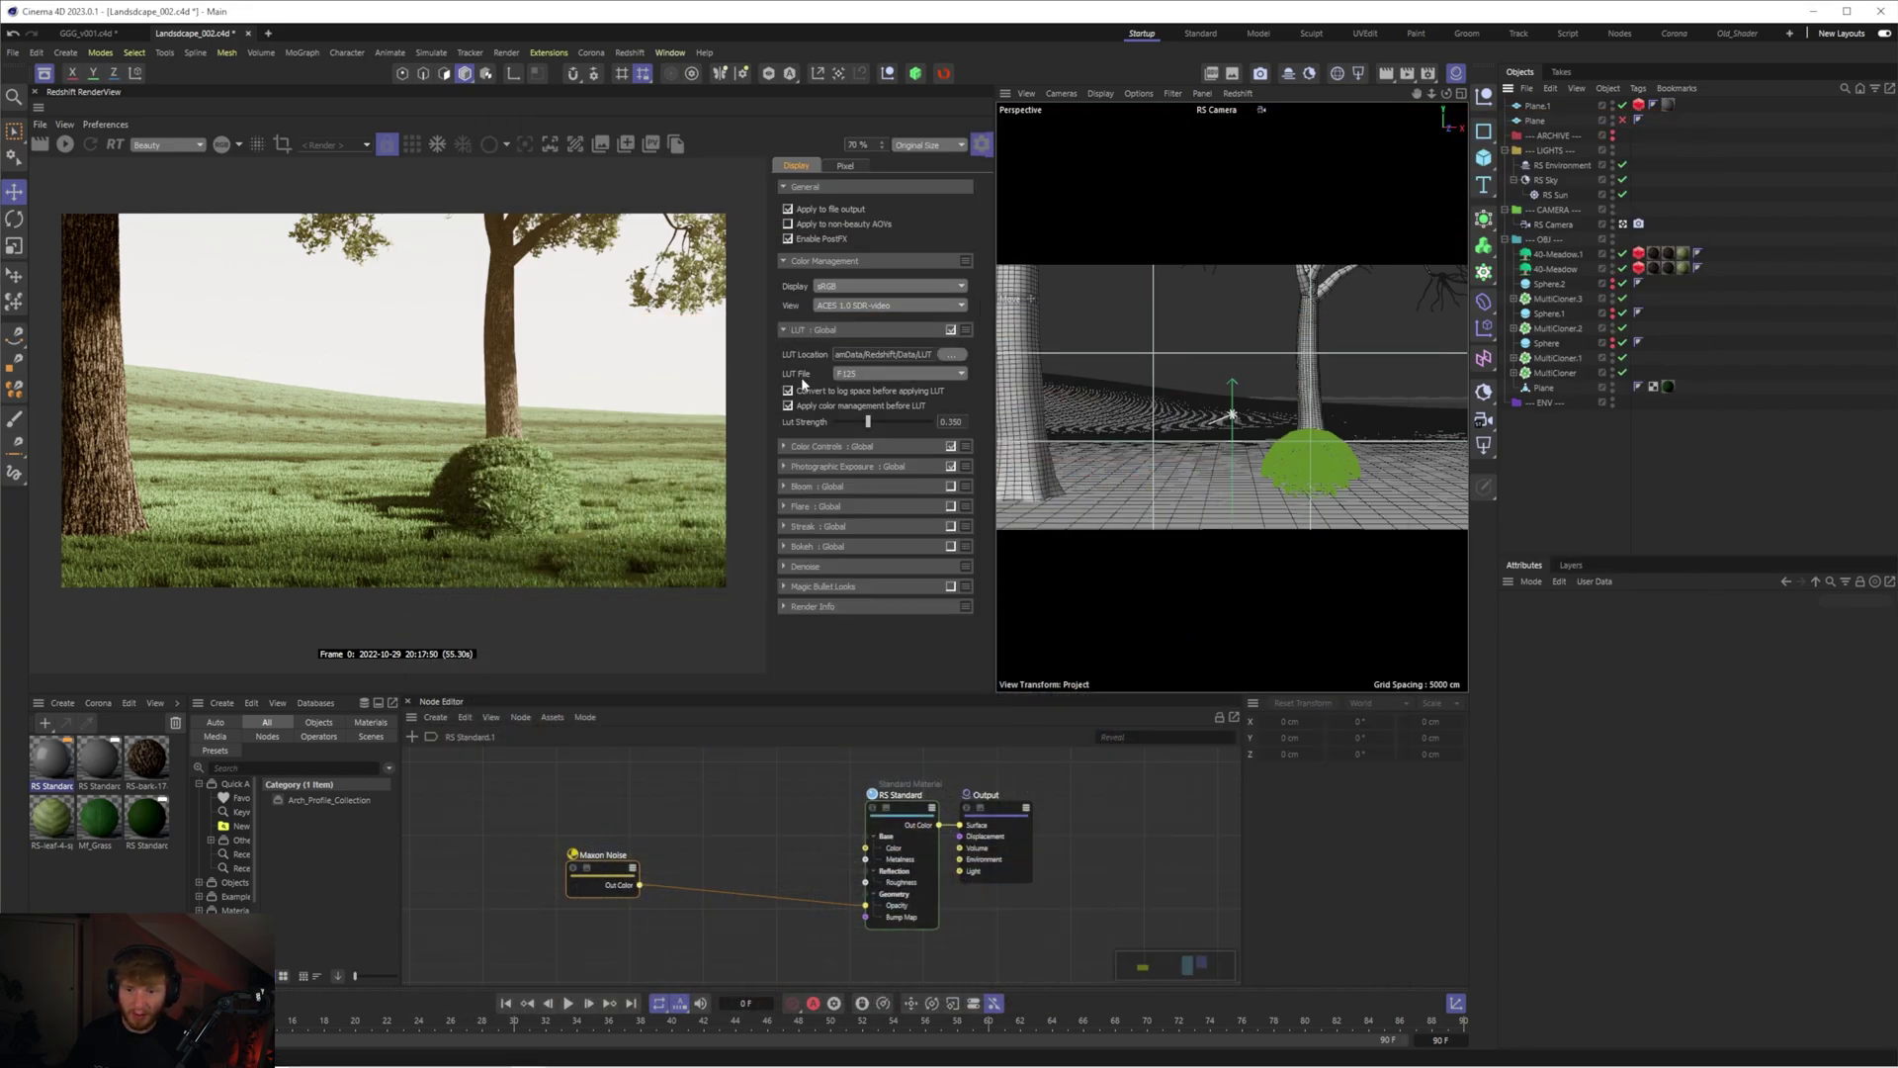
pyautogui.click(788, 390)
pyautogui.click(788, 391)
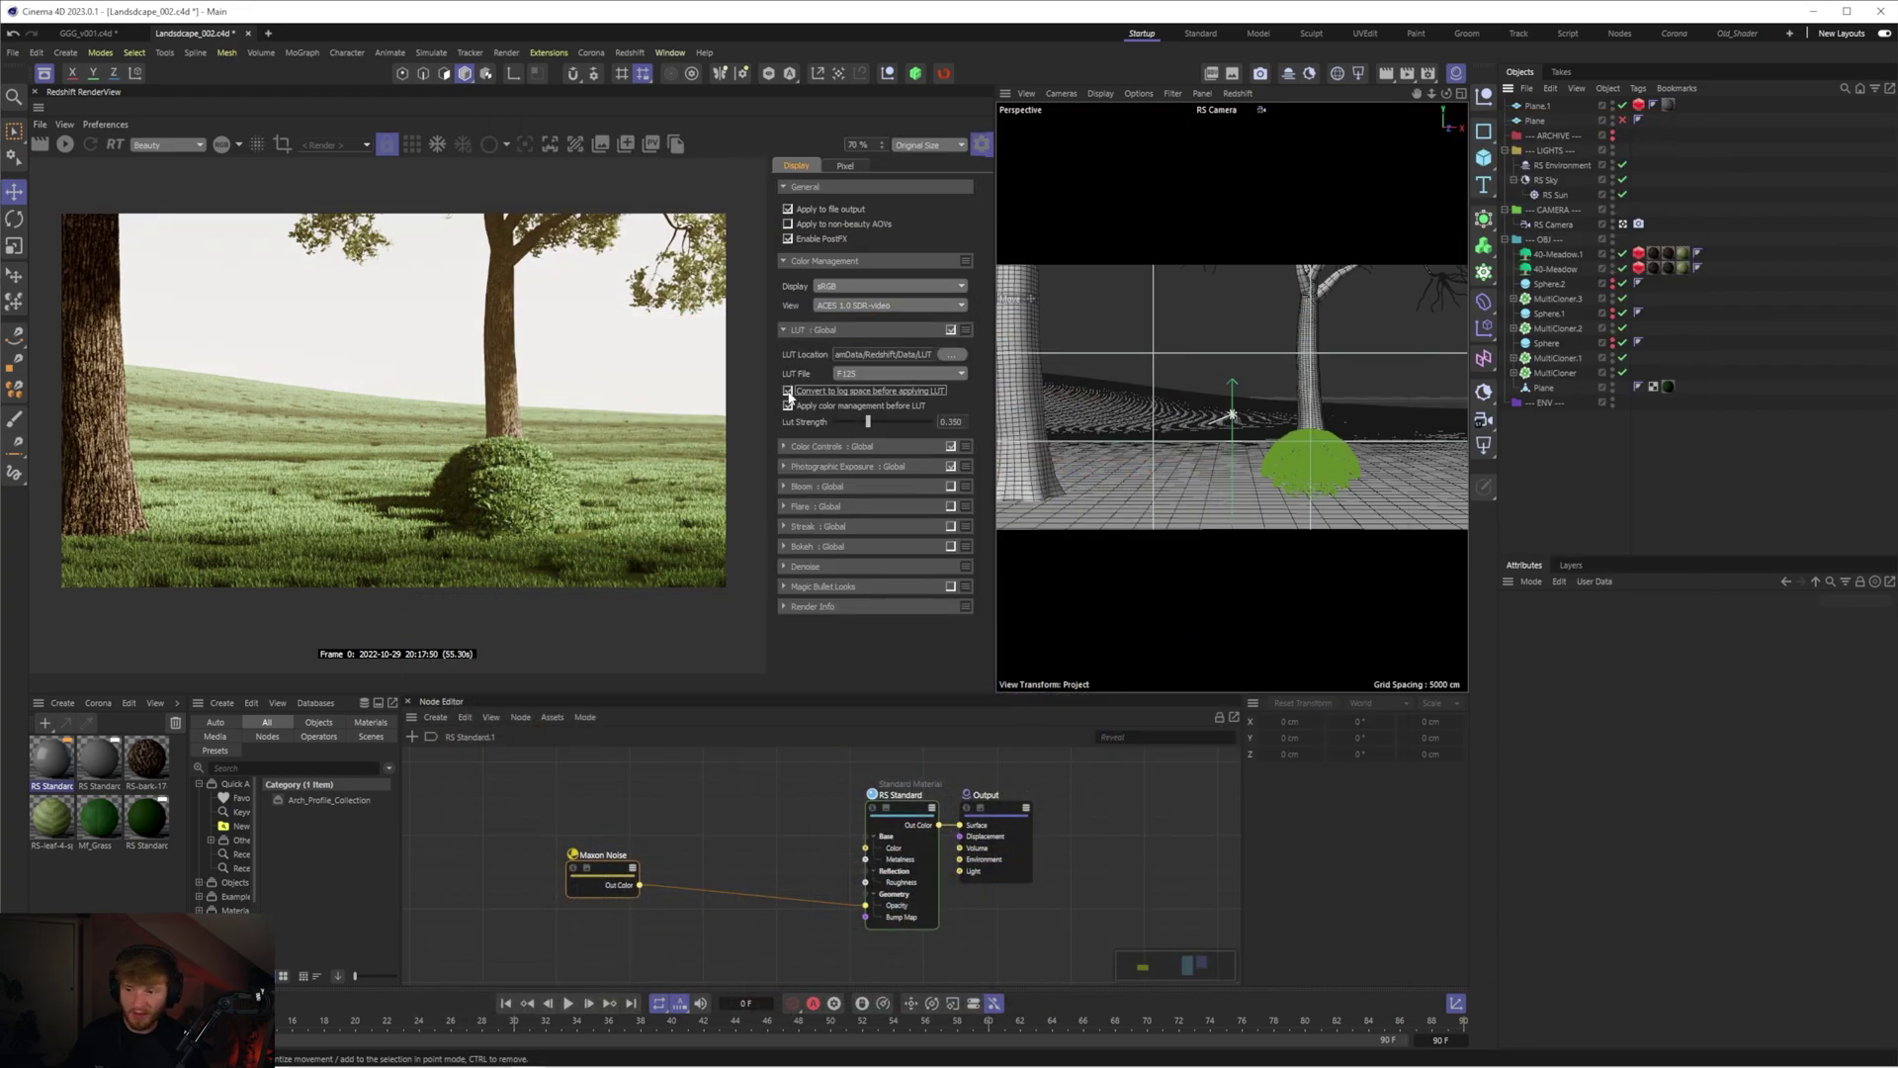